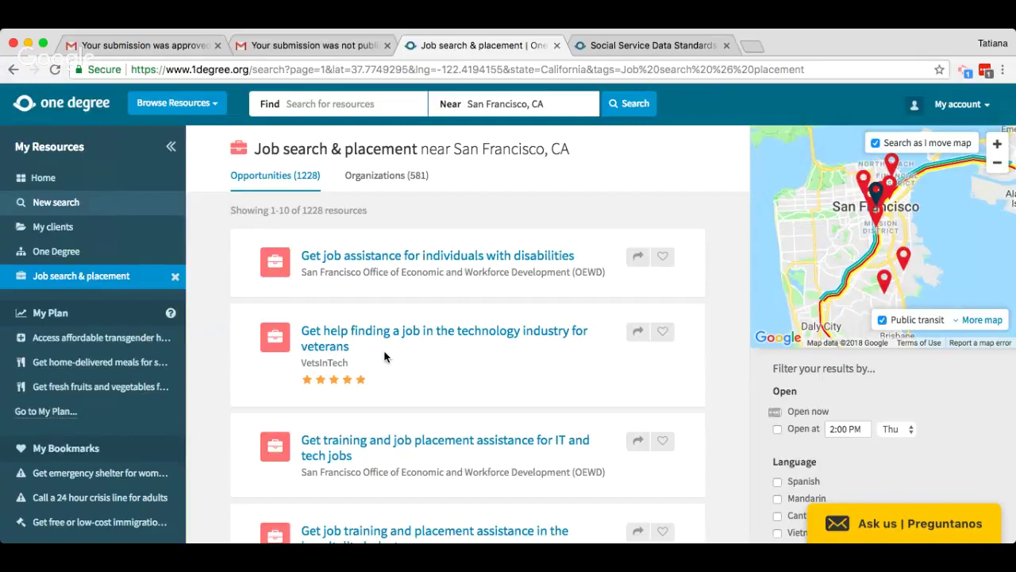
# - Review the "Get job assistance for individuals with disabilities" opportunity and the page of the organization offering it
pyautogui.click(426, 255)
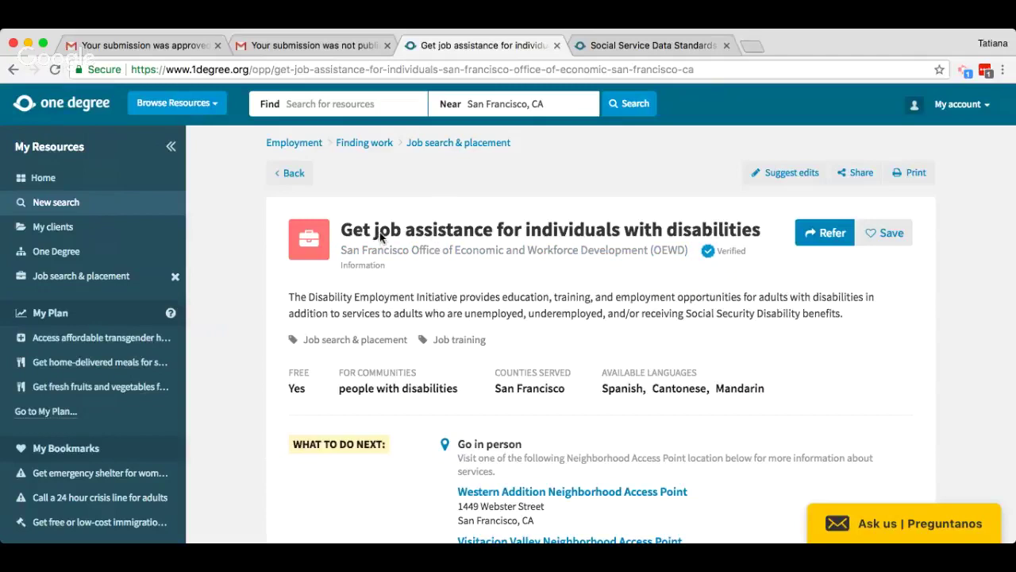
pyautogui.click(385, 252)
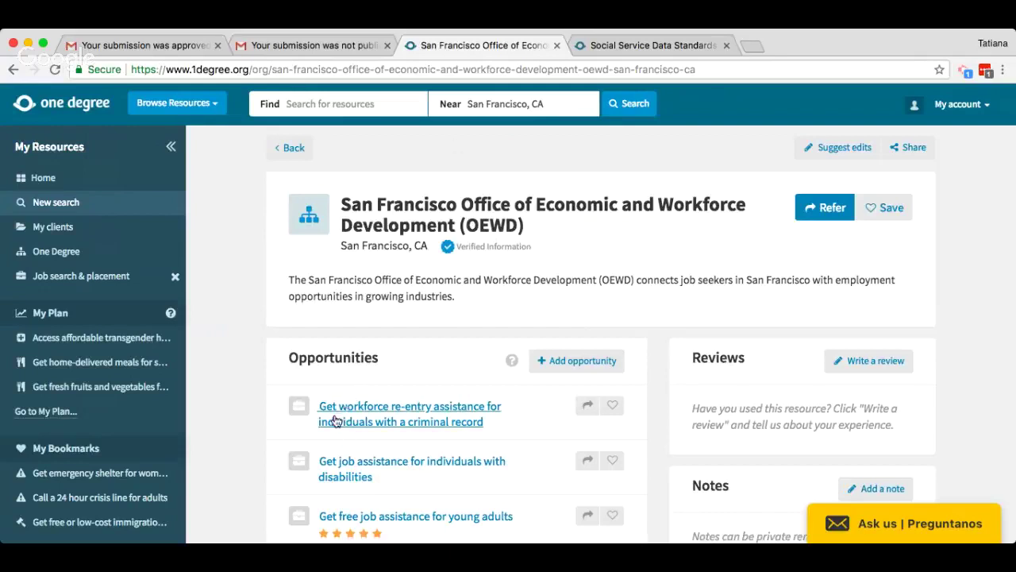
pyautogui.click(332, 477)
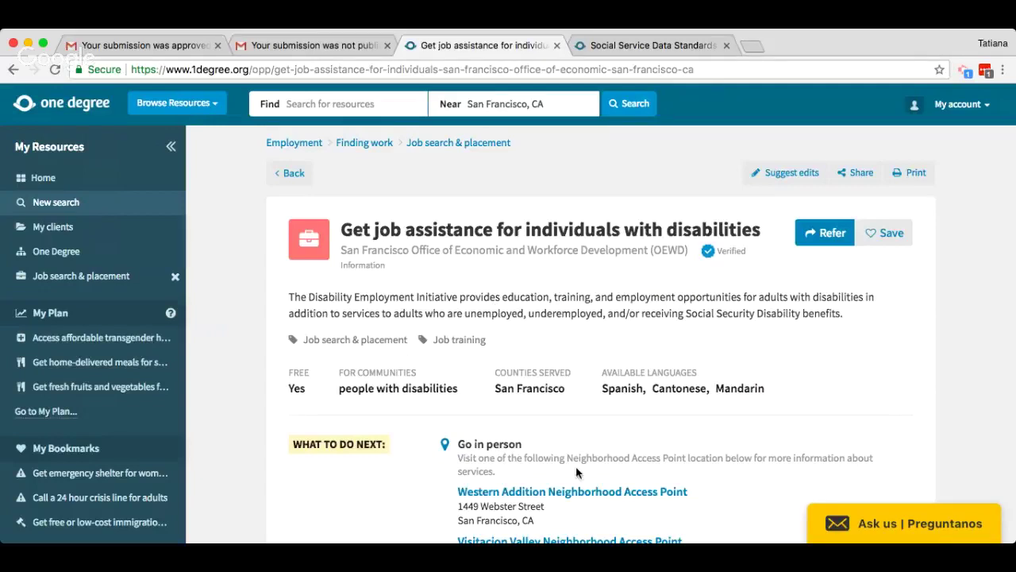
# - Add the job assistance opportunity for individuals with disabilities to My Plan
pyautogui.scroll(-1, 576, 472)
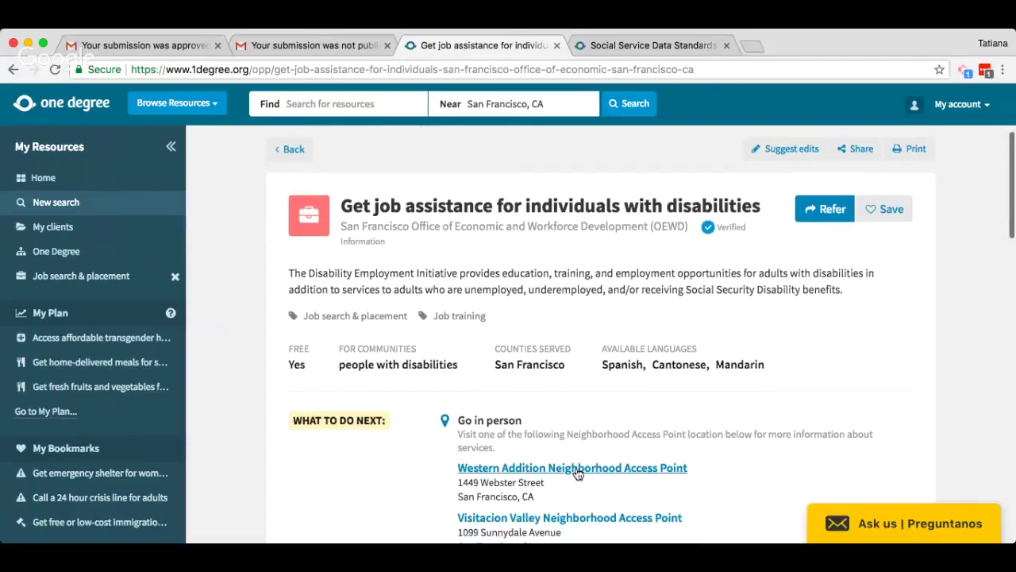
pyautogui.scroll(1, 578, 474)
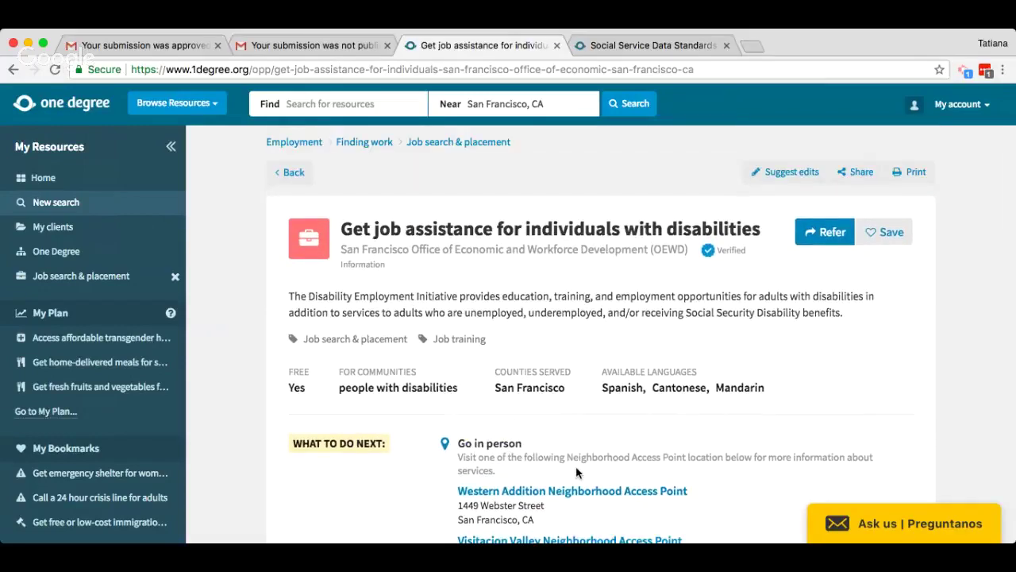
pyautogui.scroll(-10, 576, 472)
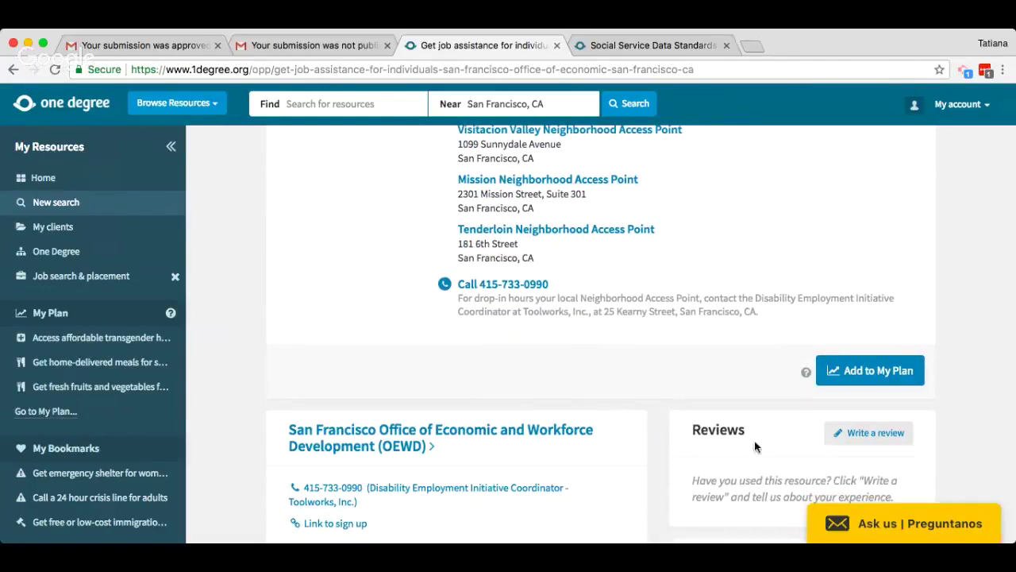
pyautogui.click(868, 373)
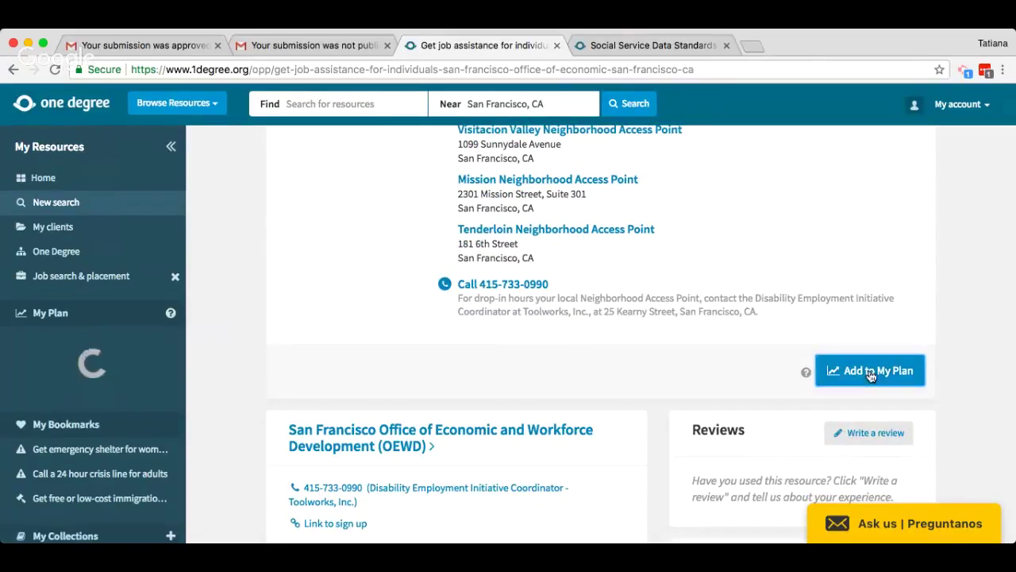
# - Open My Plan and mark "Get home-delivered meals for seniors" as used, without rating or reviewing it
pyautogui.click(99, 316)
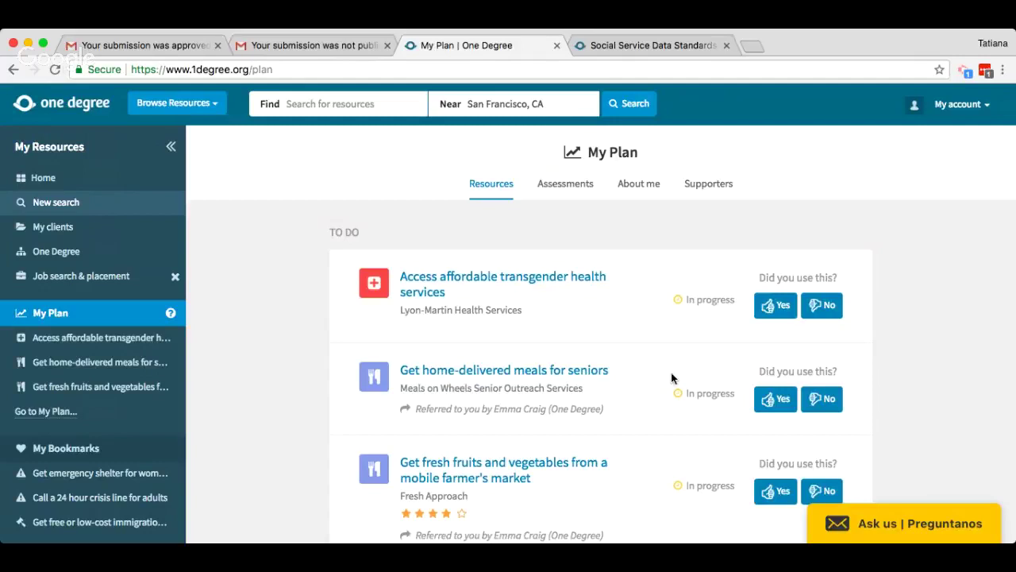
pyautogui.click(776, 399)
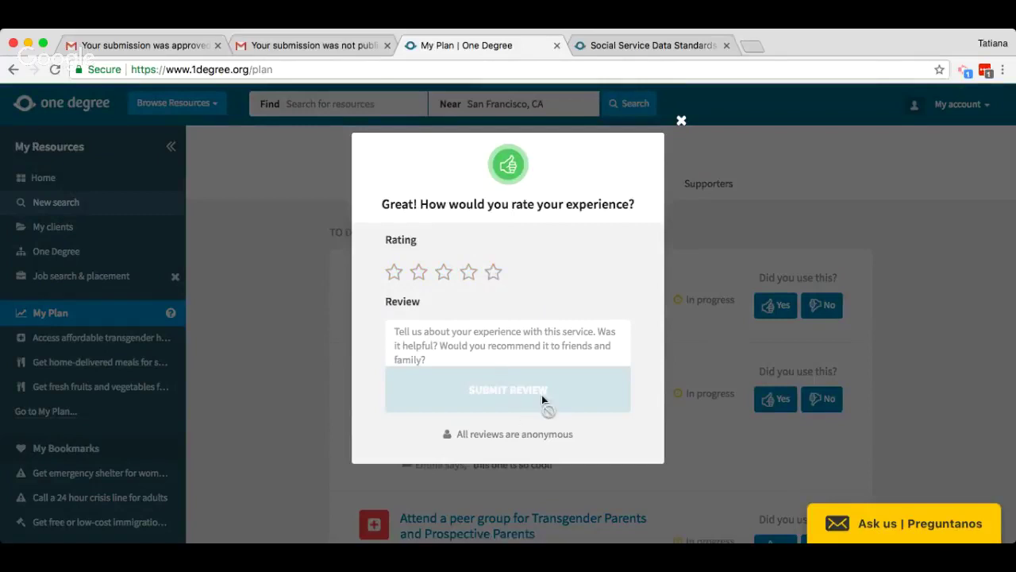
pyautogui.click(681, 123)
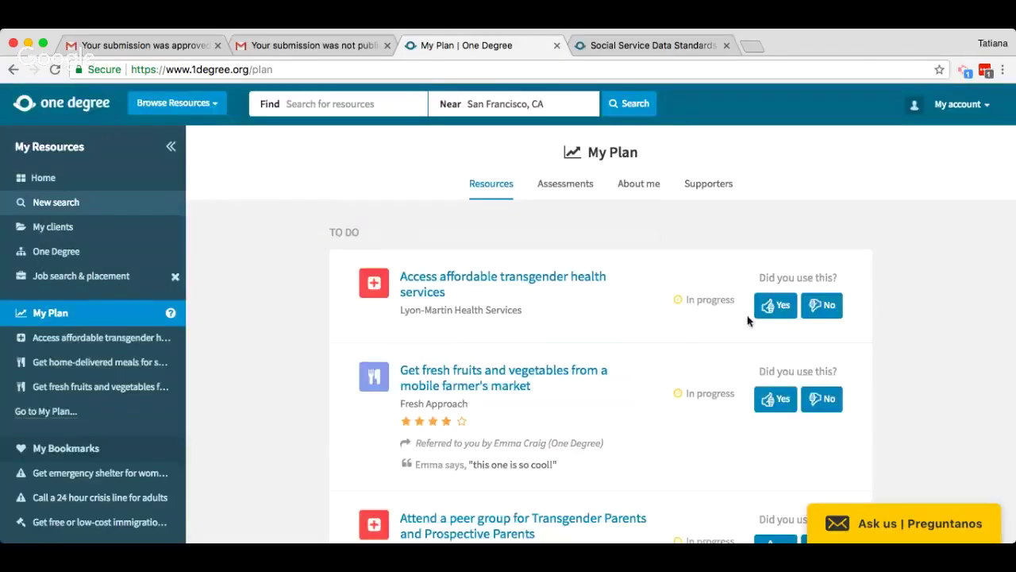
# - View the reasons offered for not using the mobile farmer's market resource without choosing one, and look over the to-do list
pyautogui.click(827, 401)
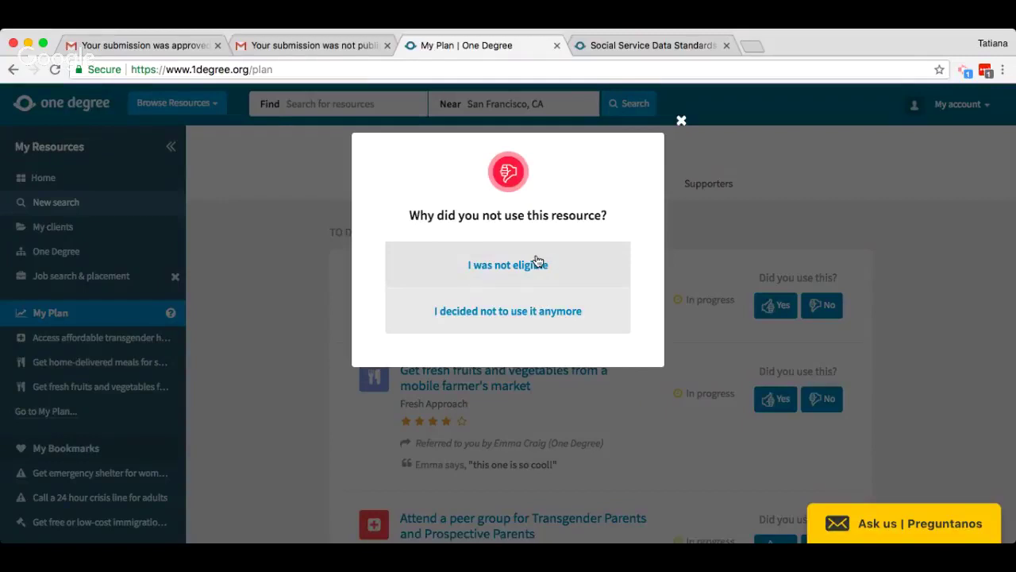
pyautogui.click(681, 121)
pyautogui.scroll(-3, 647, 373)
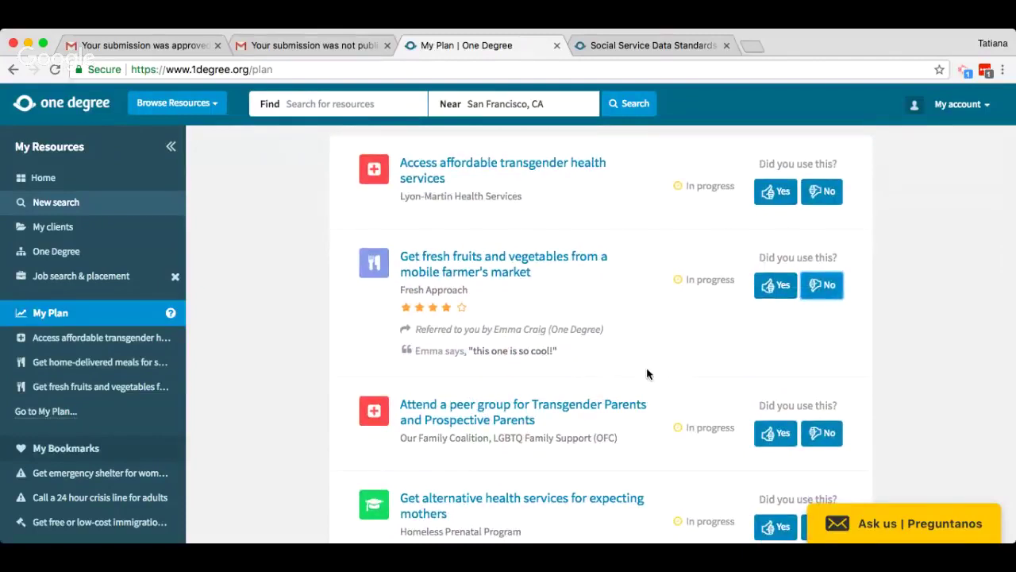
pyautogui.scroll(3, 647, 373)
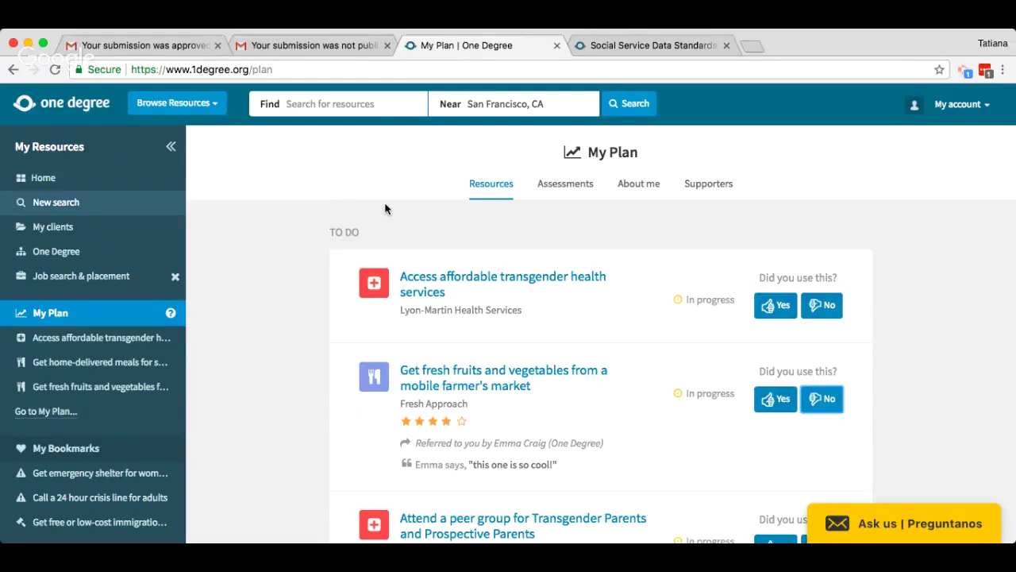
# - Mark "Access affordable transgender health services" as used without reviewing it, and return to the One Degree home page
pyautogui.click(778, 305)
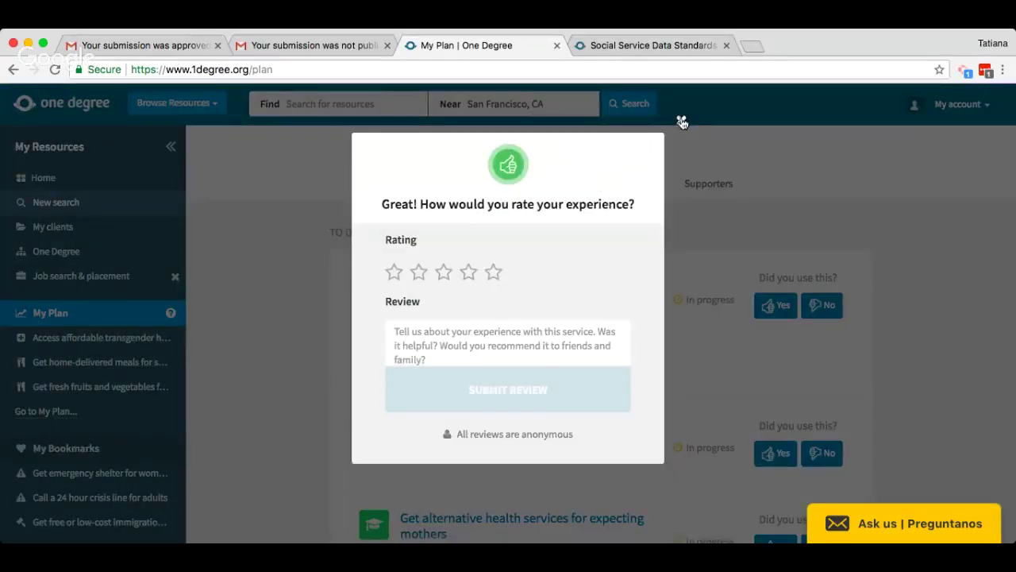
pyautogui.click(681, 121)
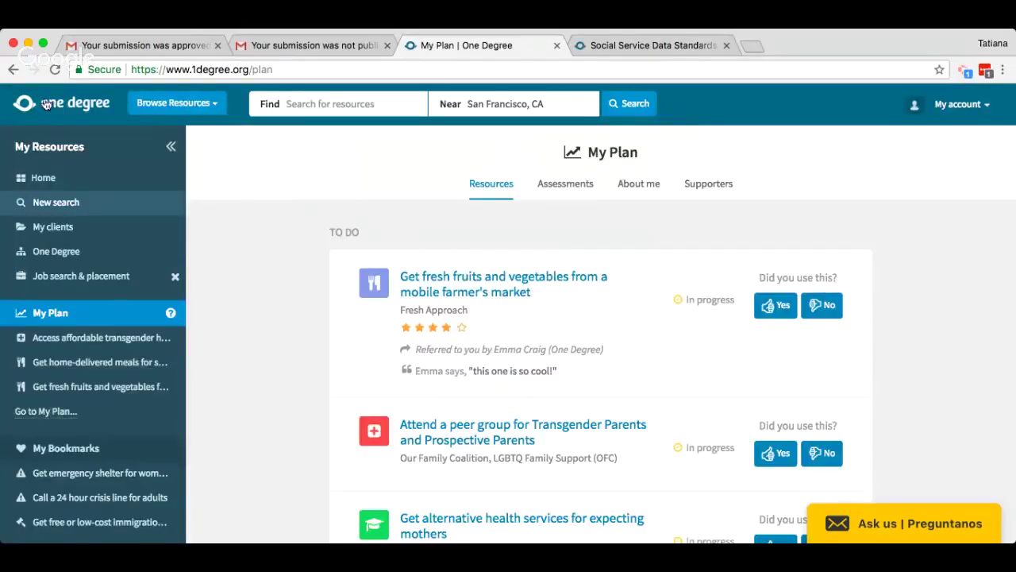
pyautogui.click(48, 108)
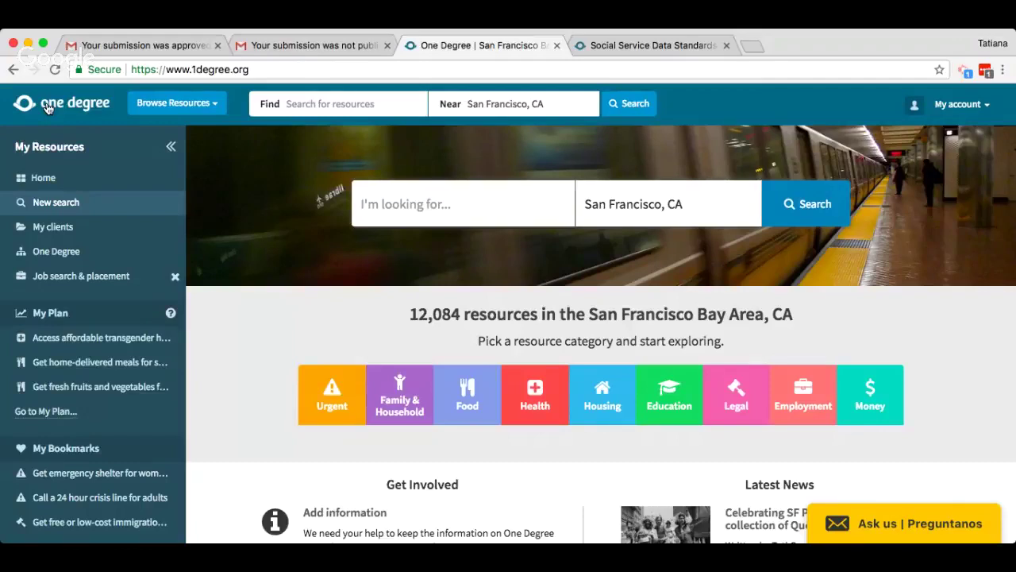
pyautogui.click(356, 109)
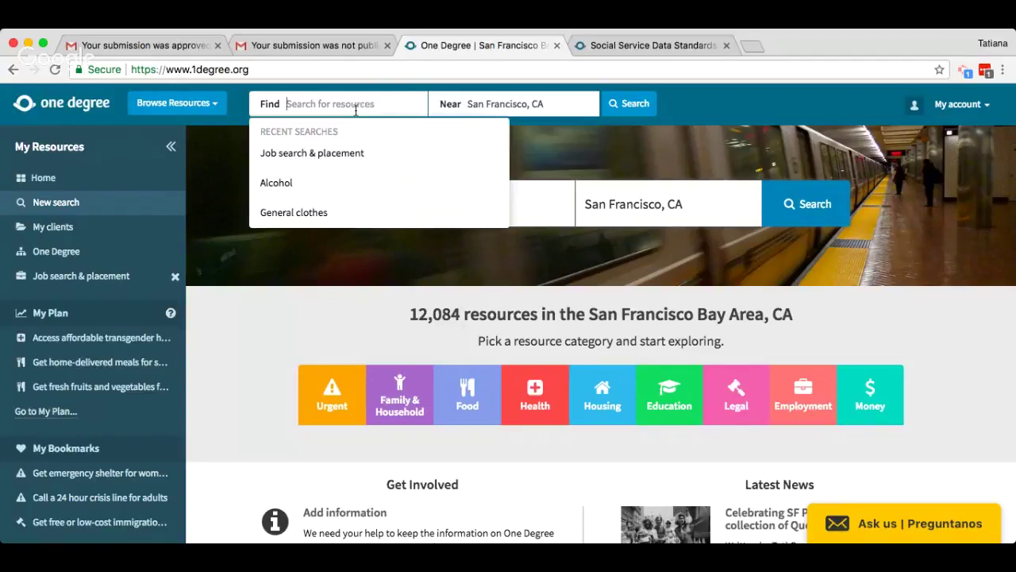
pyautogui.click(286, 76)
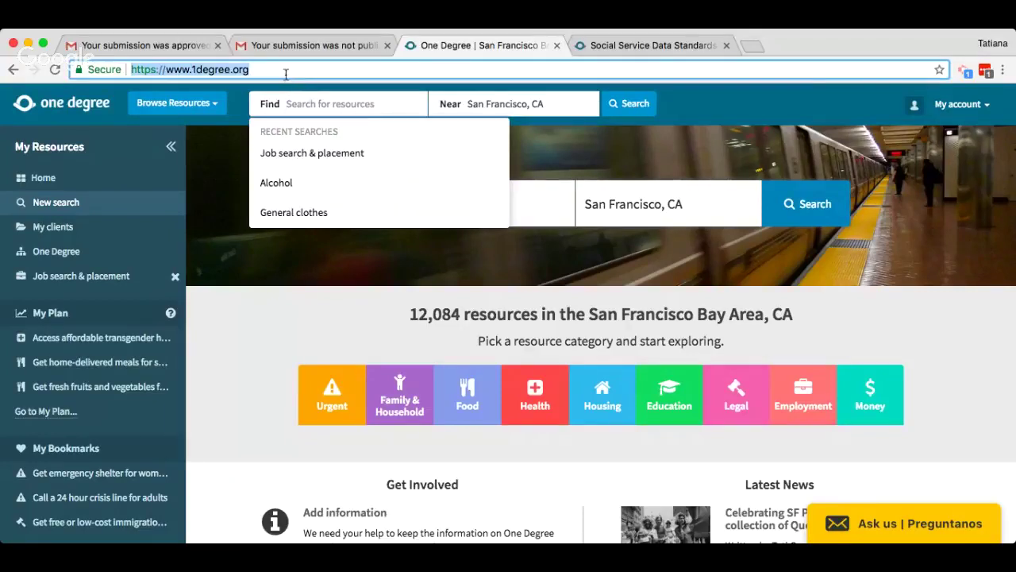
pyautogui.click(273, 323)
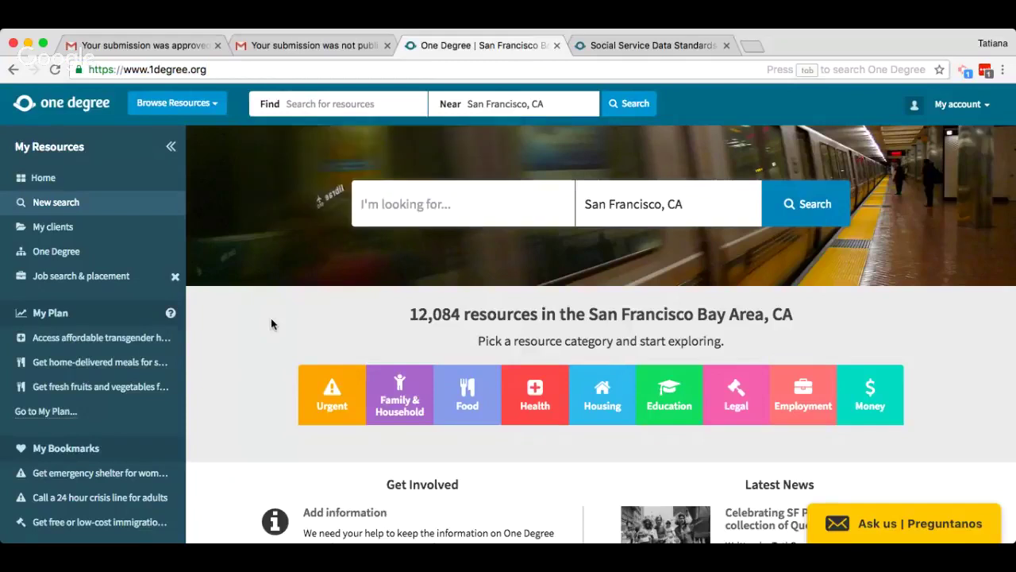
pyautogui.click(969, 108)
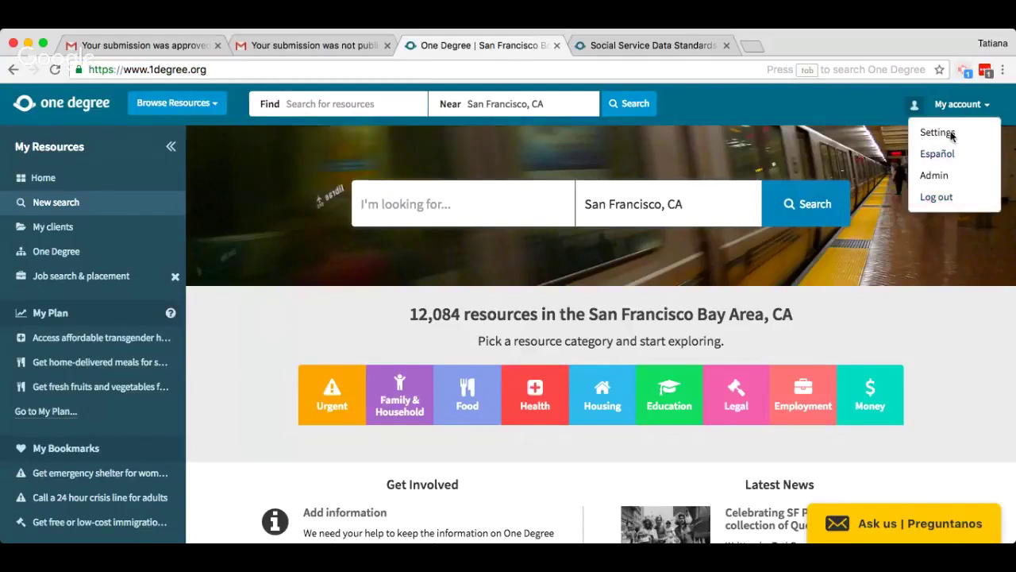
pyautogui.click(957, 104)
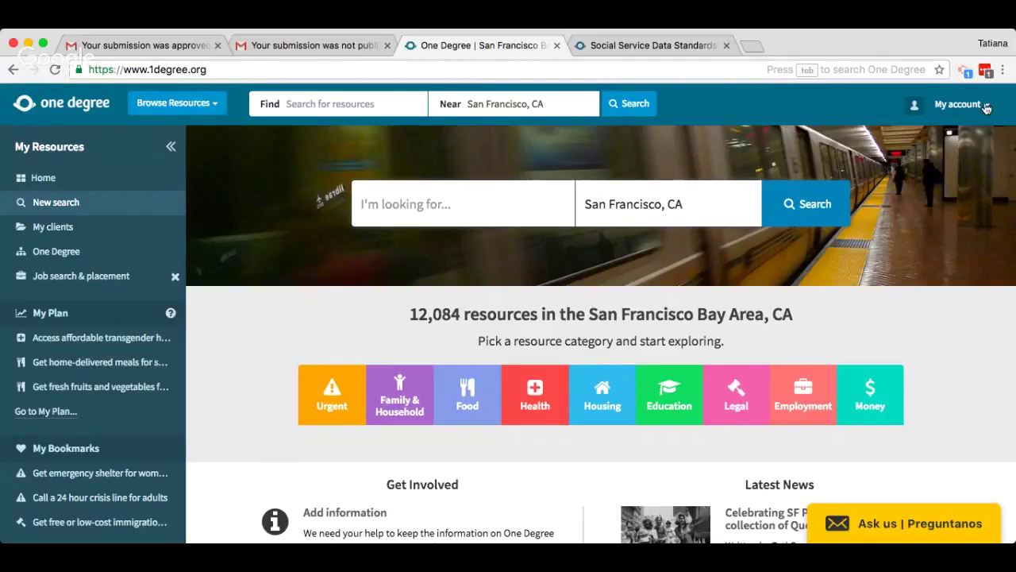
pyautogui.click(493, 74)
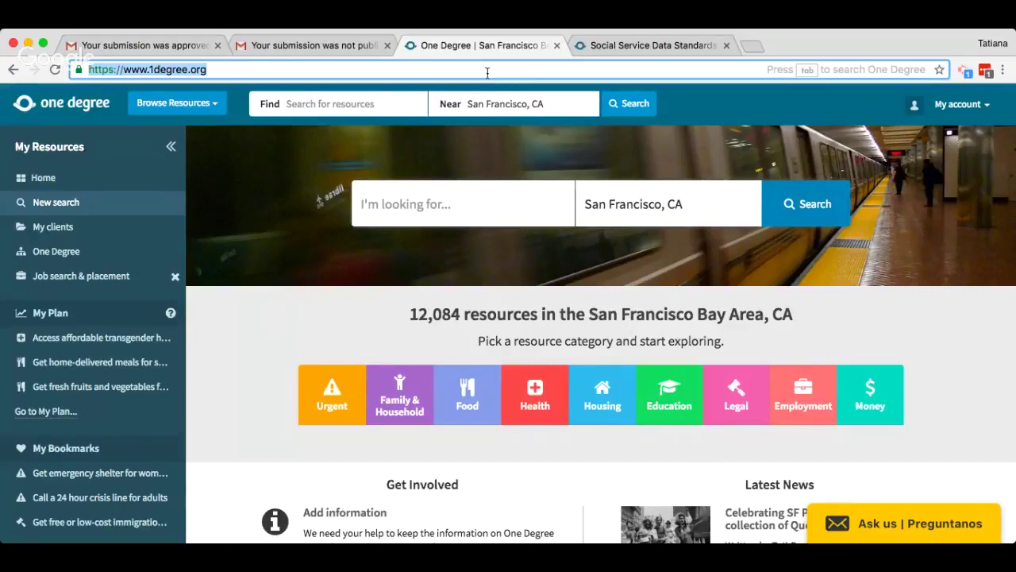
pyautogui.click(480, 68)
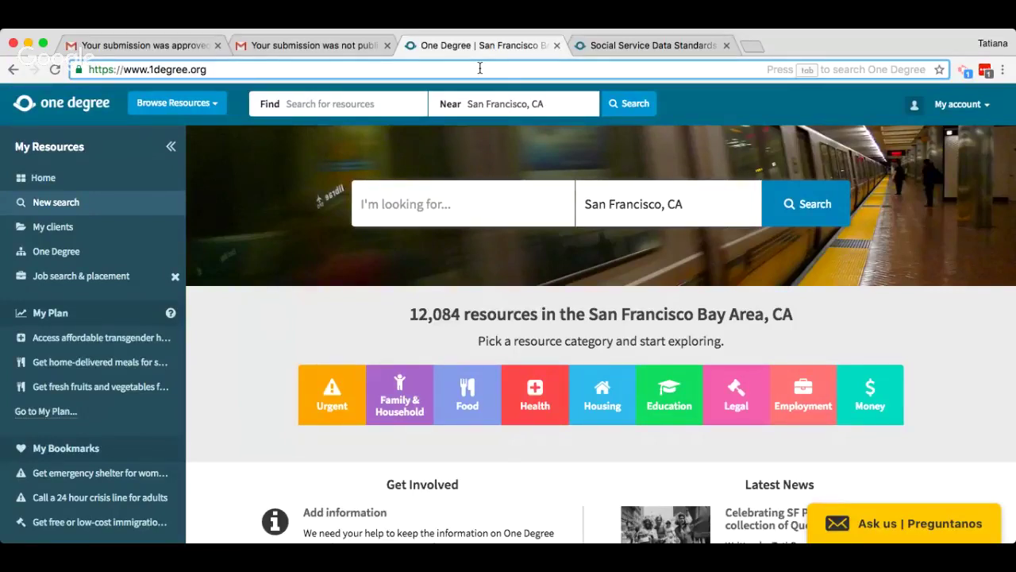
pyautogui.write('/')
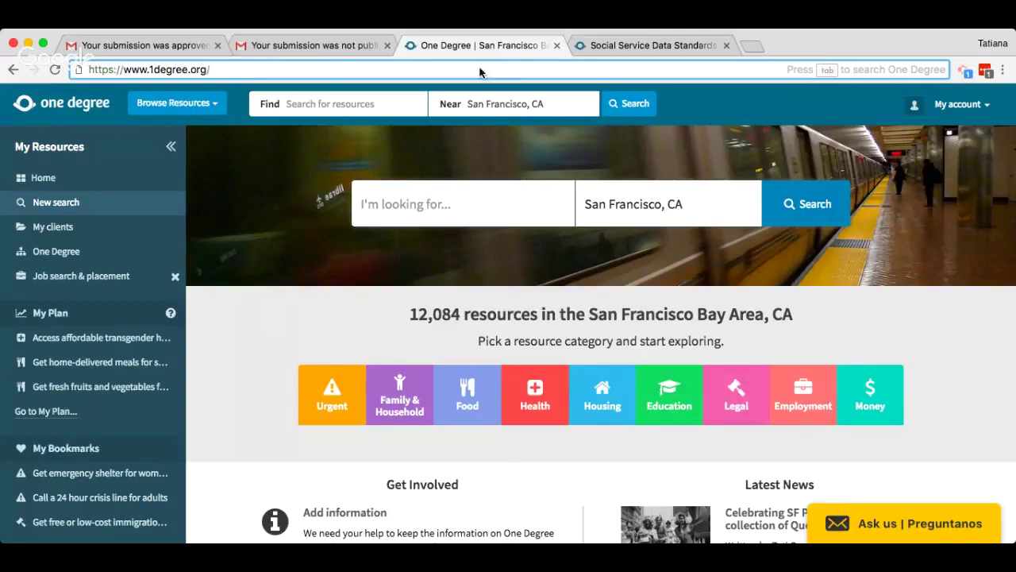
pyautogui.write('org/new')
pyautogui.press('Return')
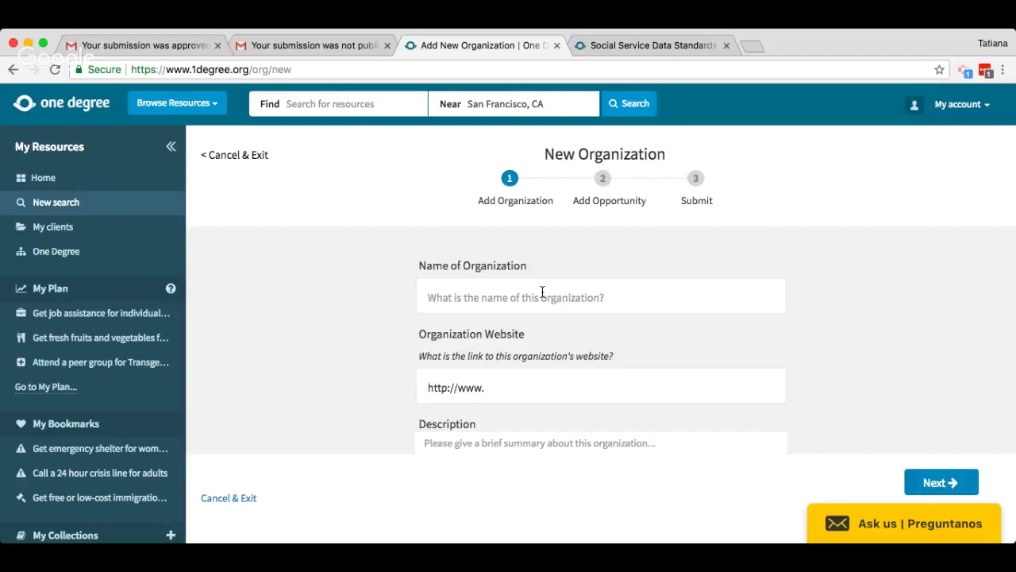
pyautogui.click(542, 291)
pyautogui.write('Fake ')
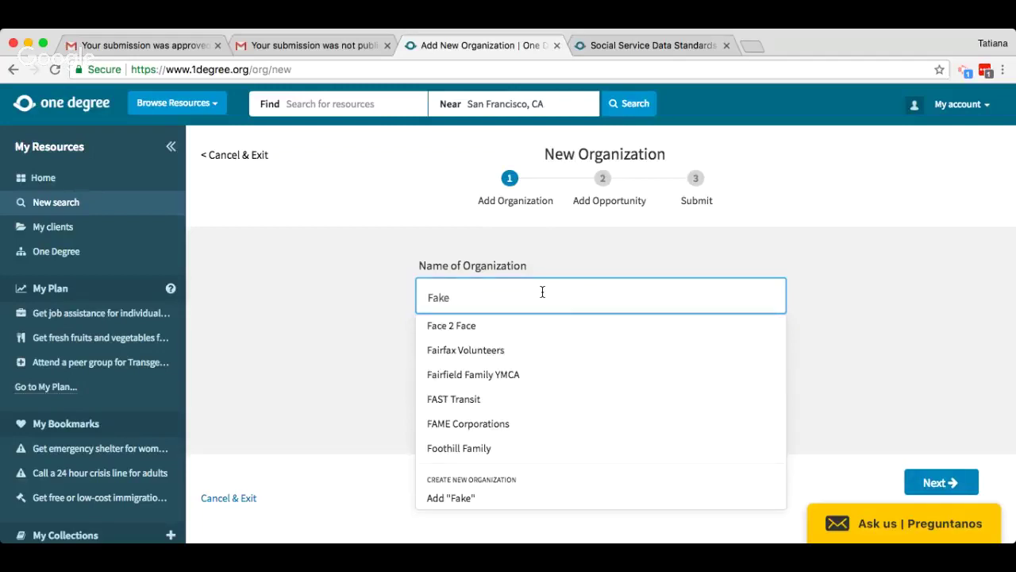
pyautogui.write('Food')
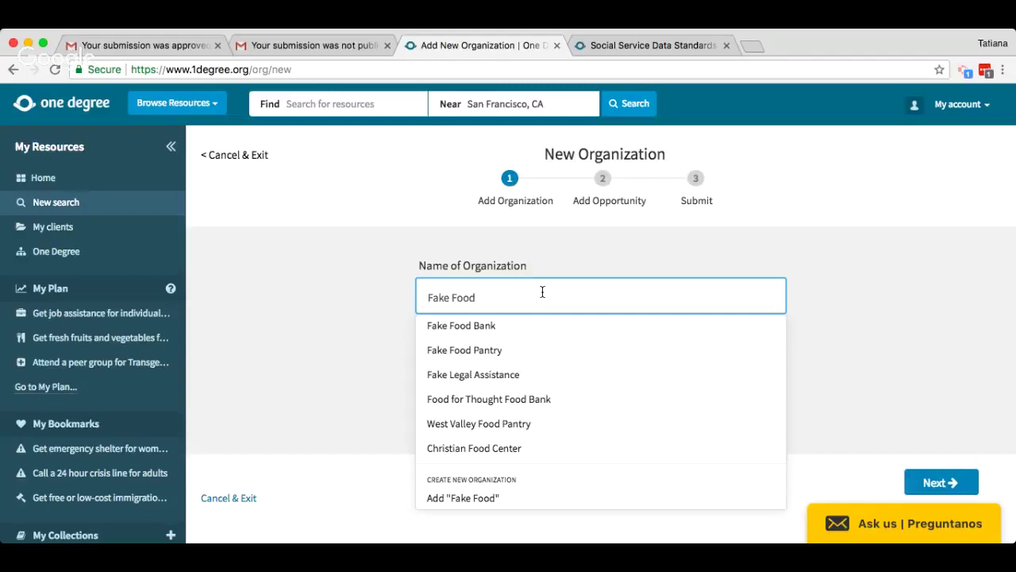
pyautogui.write('Bank and Pantry')
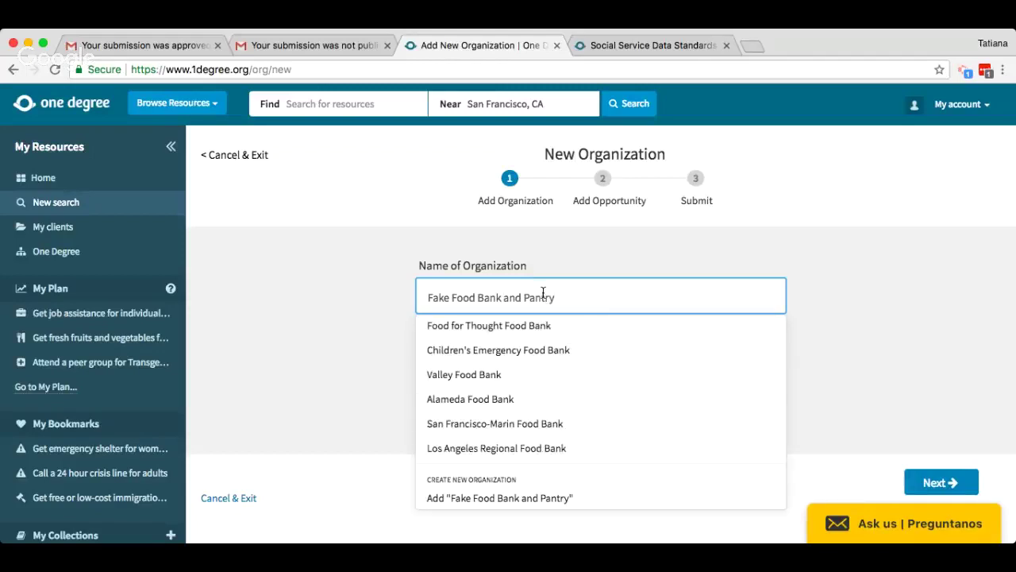
pyautogui.scroll(-1, 582, 374)
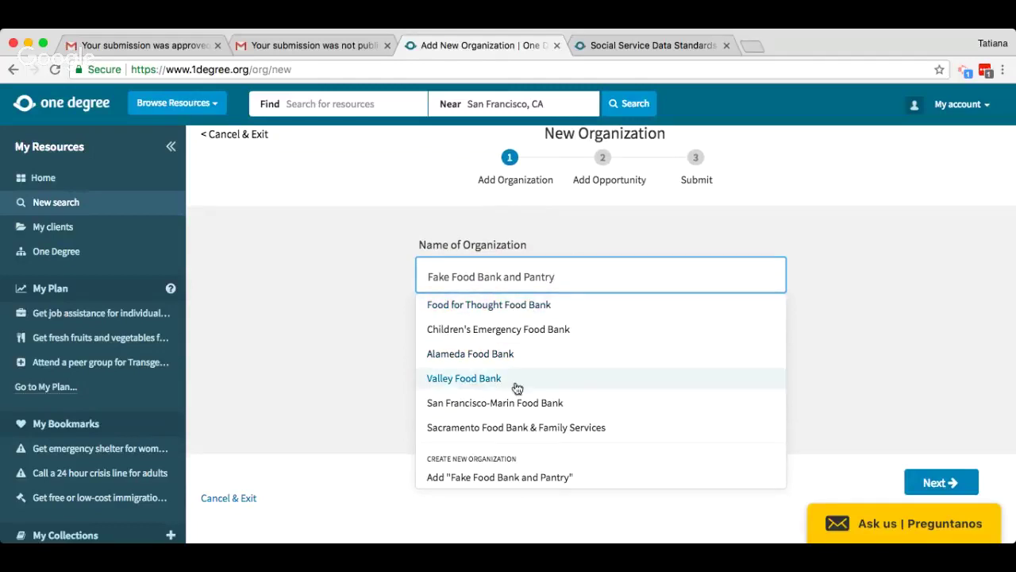
pyautogui.click(514, 478)
pyautogui.click(509, 377)
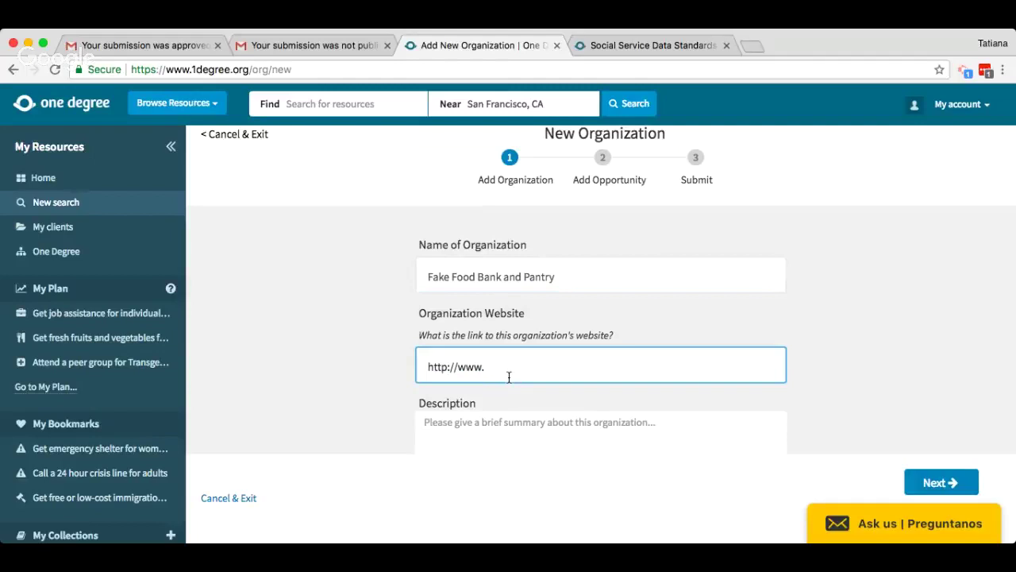
pyautogui.write('http://www.fakefoodbankandpantry.org')
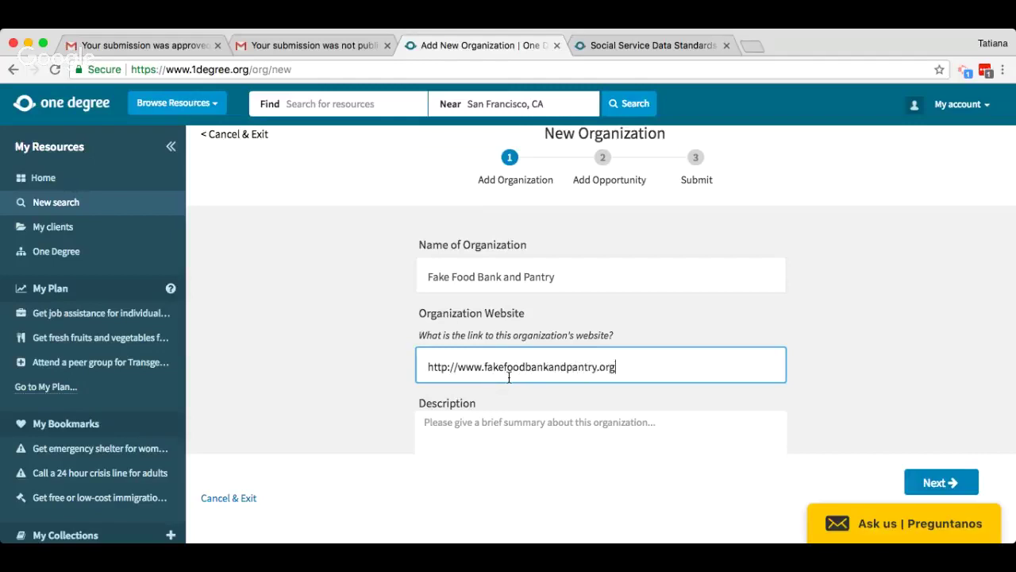
# - Describe the organization as "Fake Food Bank and Pantry provides free food to seniors, mothers with children, and homeless individuals."
pyautogui.scroll(-5, 565, 381)
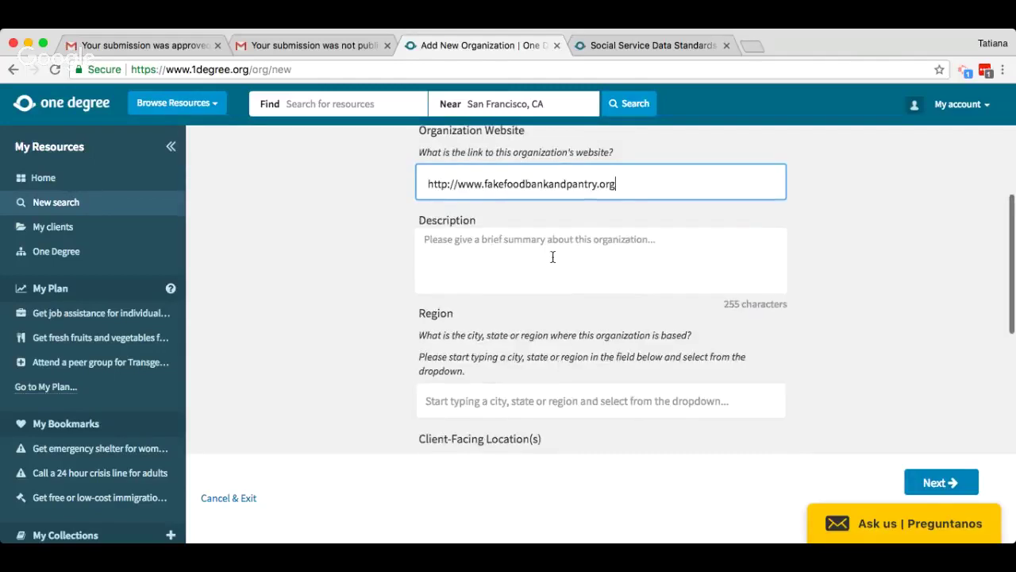
pyautogui.click(552, 256)
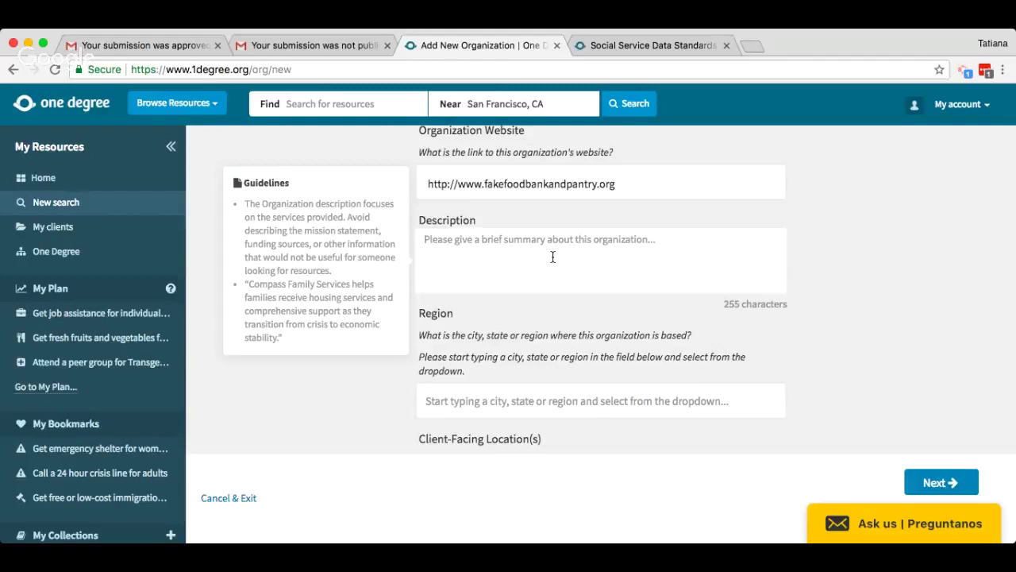
pyautogui.write('Fake')
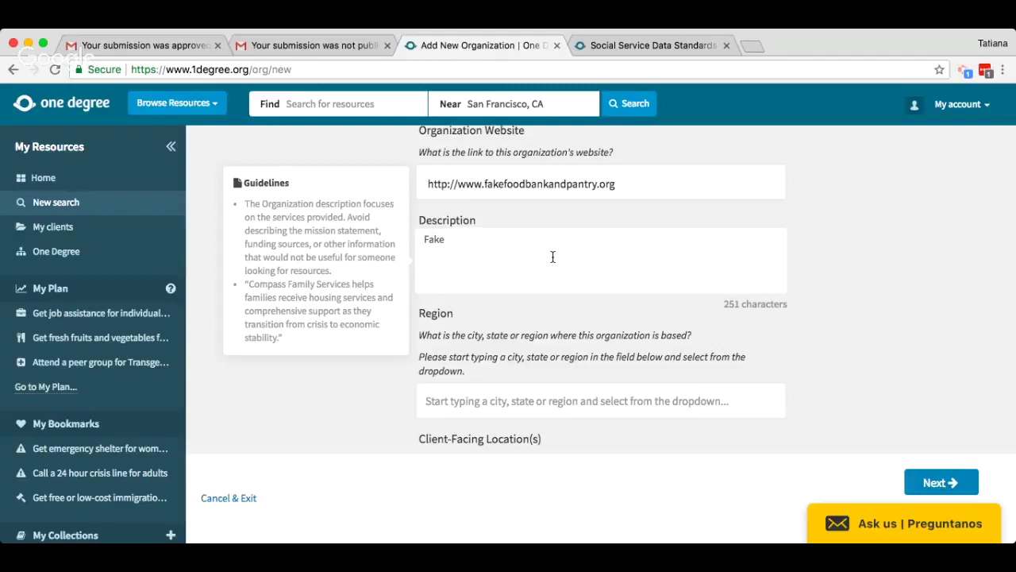
pyautogui.write('Food Bank and Pantry prov')
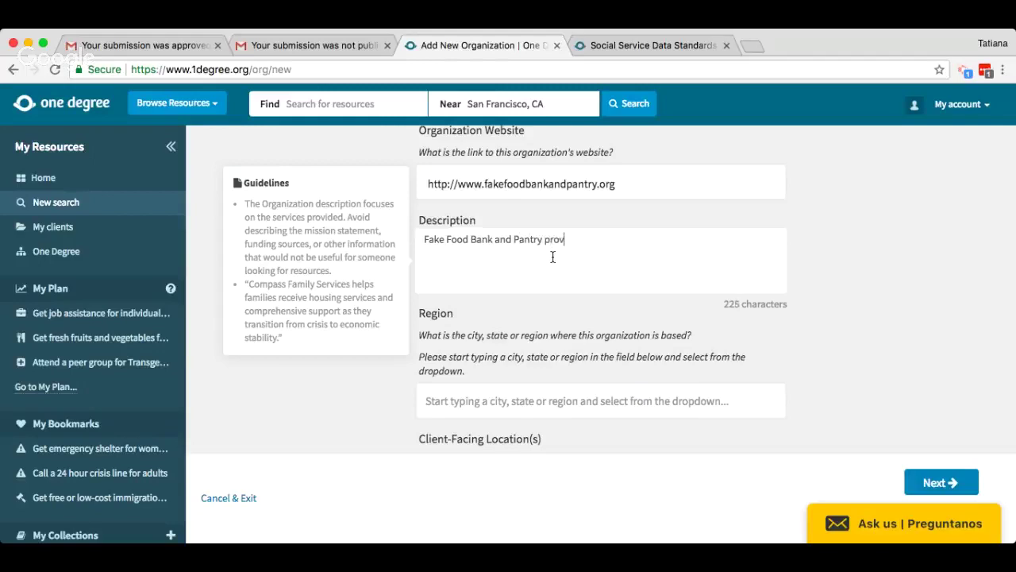
pyautogui.write('ides free food to seniors, mothers with children')
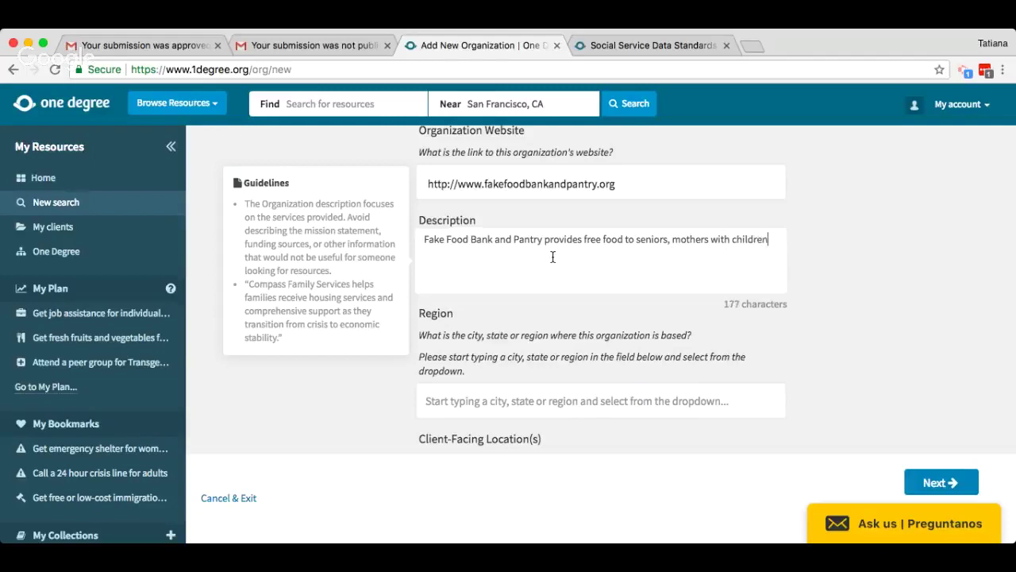
pyautogui.write(',')
pyautogui.write(' and ho')
pyautogui.write('meless indivi')
pyautogui.write('duals.')
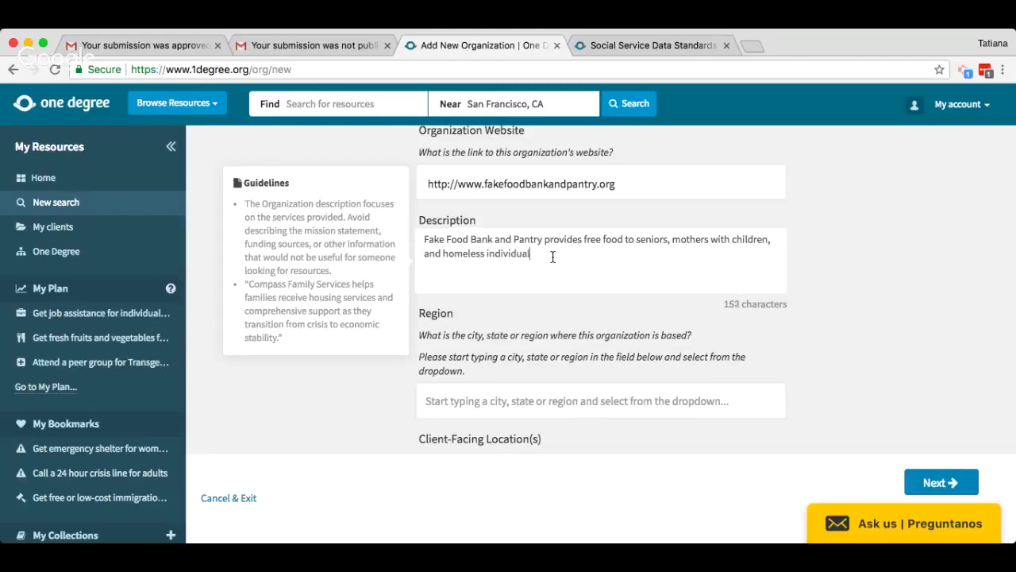
# - Set the organization's region to the suggested "San Francisco, CA, USA"
pyautogui.scroll(-2, 573, 326)
pyautogui.scroll(-2, 572, 327)
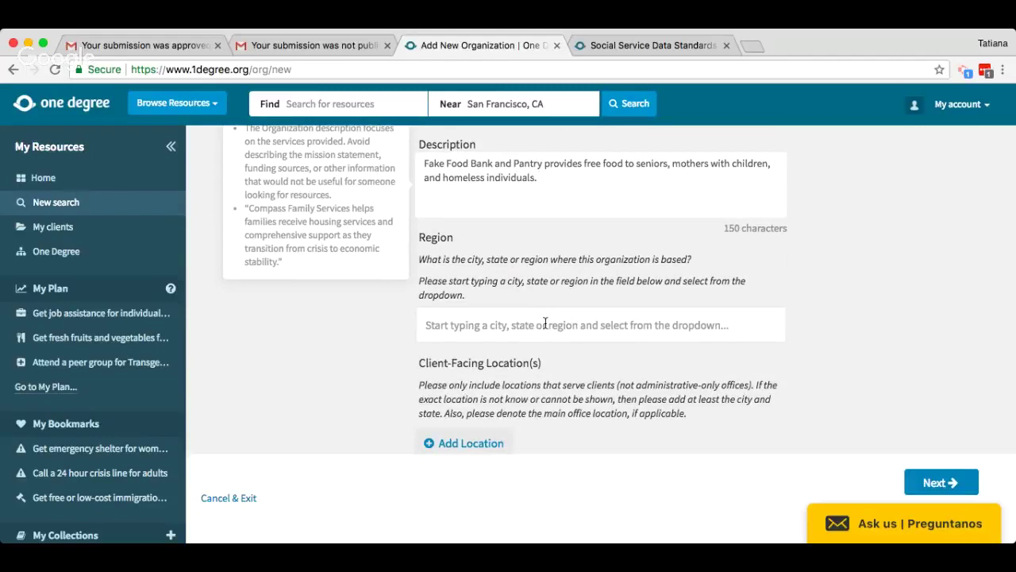
pyautogui.click(545, 325)
pyautogui.scroll(-1, 545, 323)
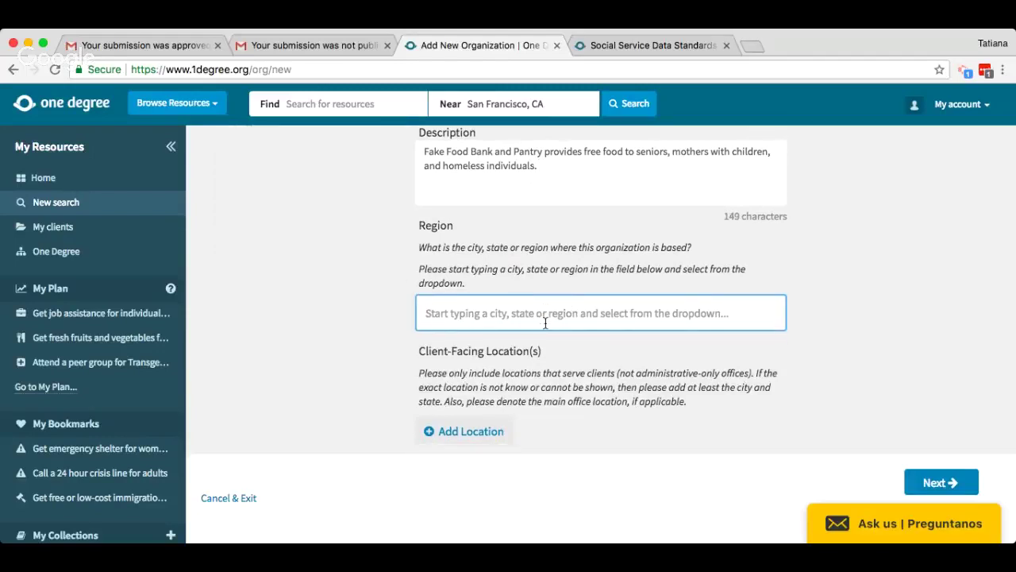
pyautogui.write('San Fr')
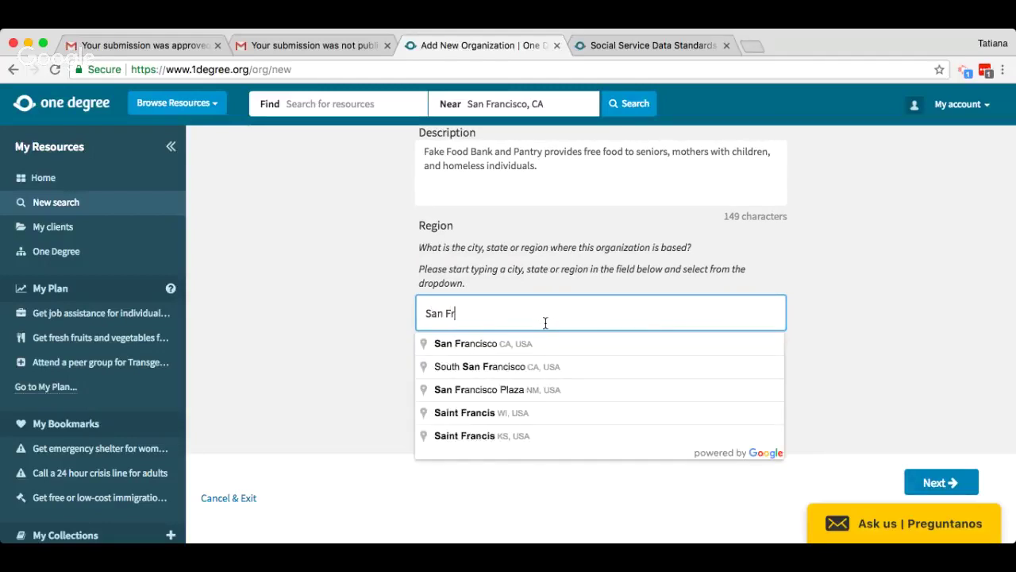
pyautogui.press('Down')
pyautogui.press('Return')
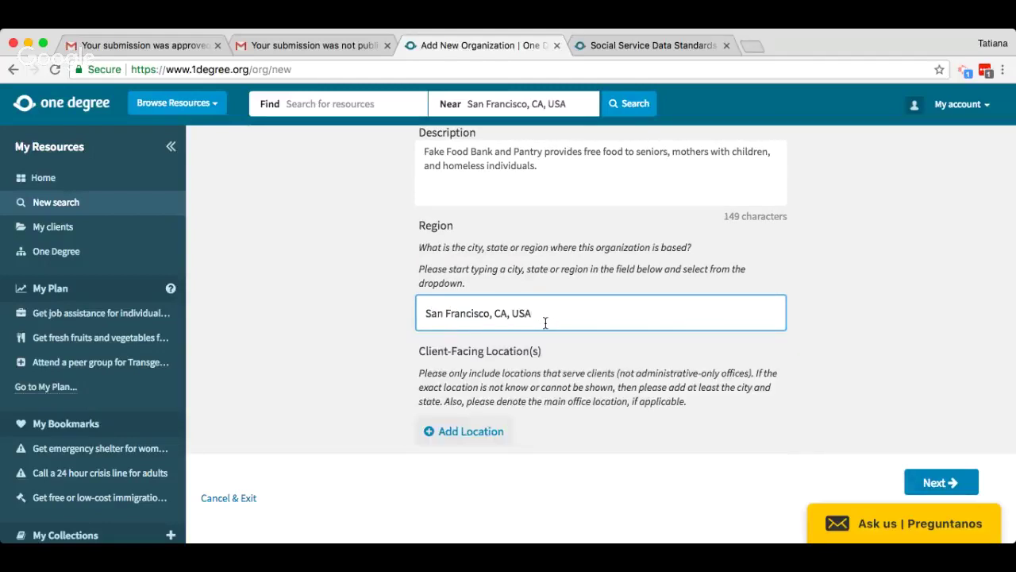
pyautogui.click(913, 355)
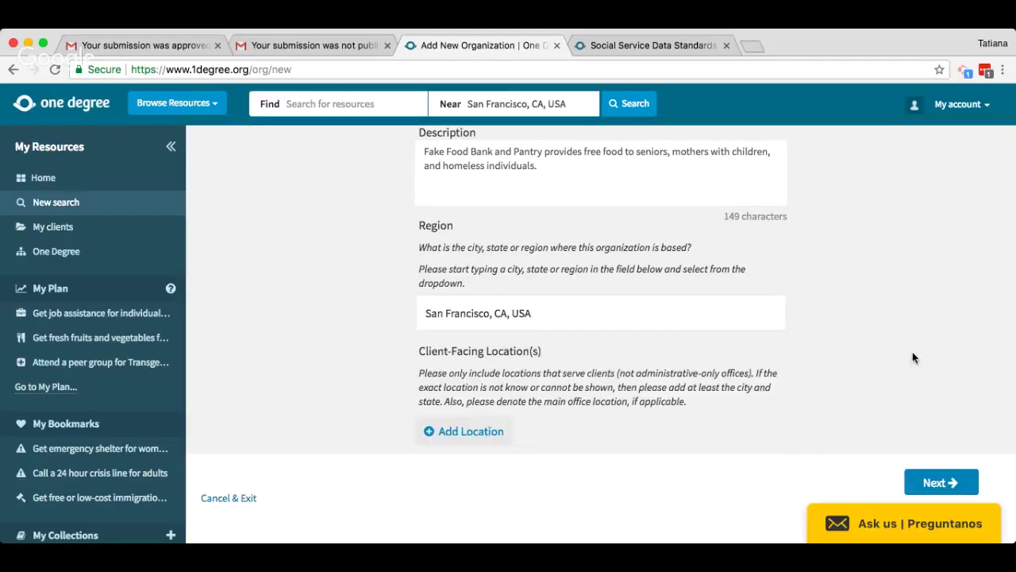
# - Start adding a client-facing location and name it "Fake Food Bank and Pantry"
pyautogui.scroll(-3, 912, 353)
pyautogui.scroll(-2, 912, 357)
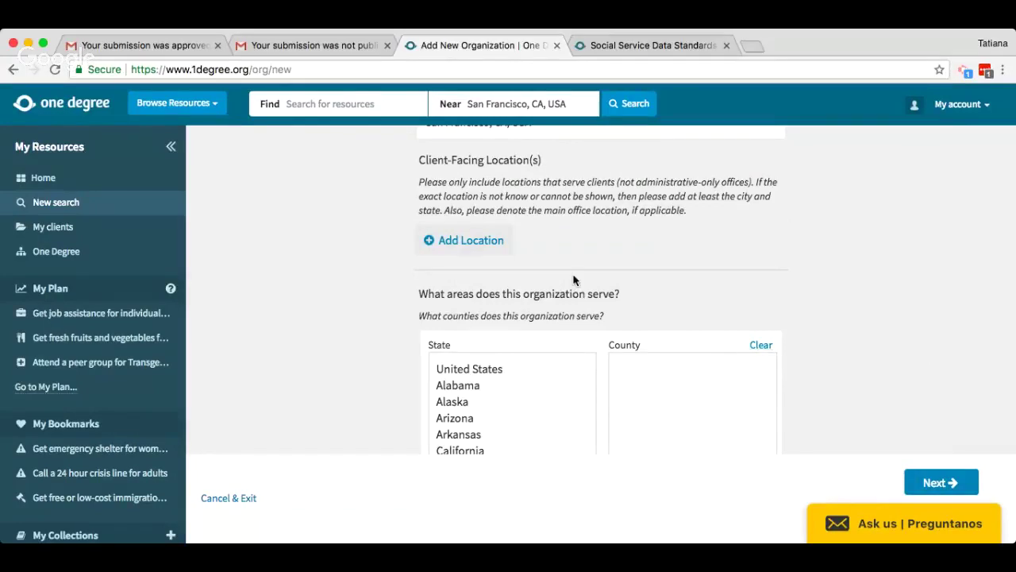
pyautogui.click(481, 231)
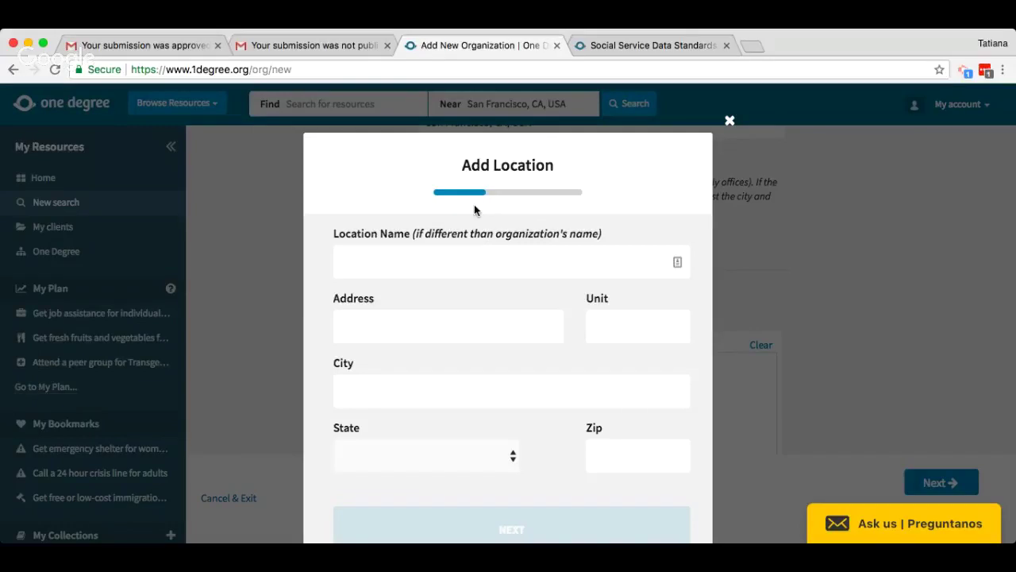
pyautogui.click(443, 263)
pyautogui.write('Fake Food Bank and Pantry')
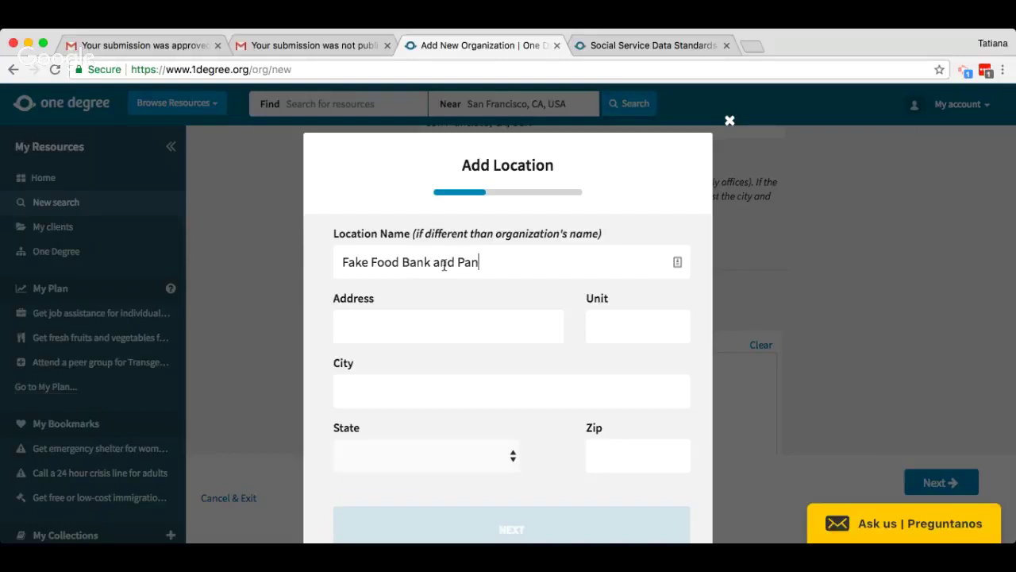
# - Fill in the location's street address, unit, city, state and zip code, and continue to its phone number
pyautogui.click(435, 314)
pyautogui.write('1234 Fake Road')
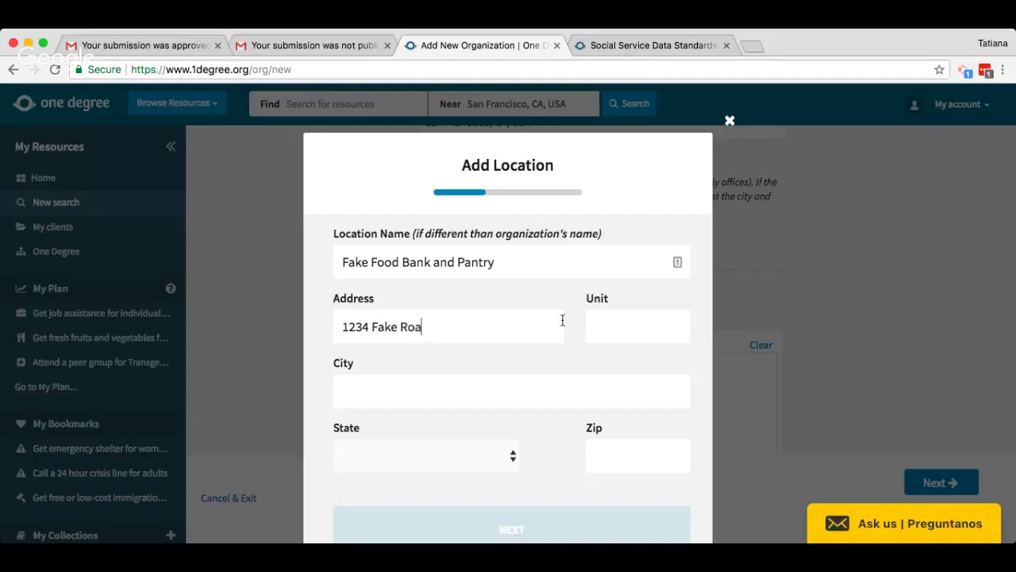
pyautogui.click(608, 328)
pyautogui.write('180 Suite')
pyautogui.press('Tab')
pyautogui.write('San')
pyautogui.click(403, 421)
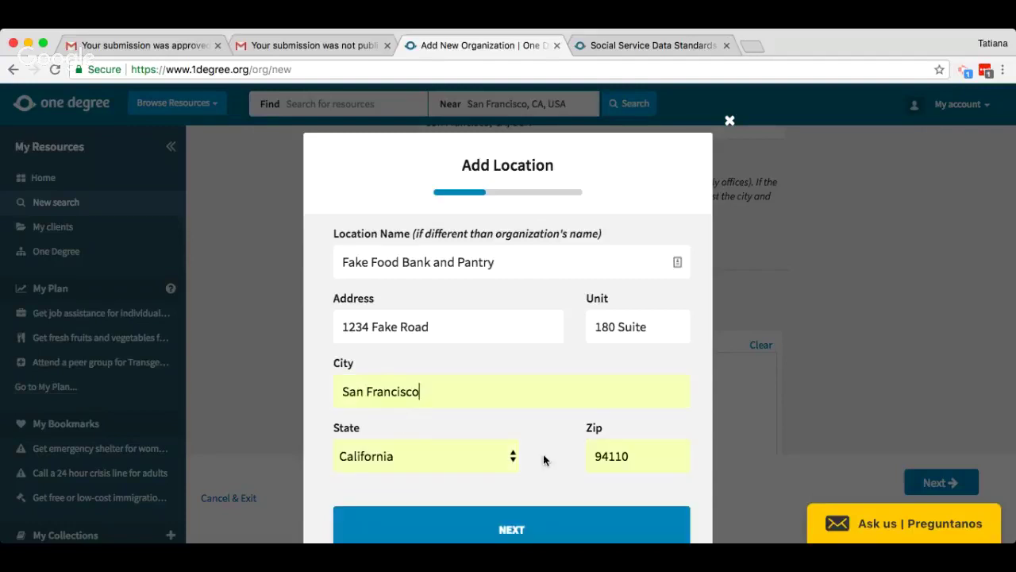
pyautogui.scroll(-2, 542, 458)
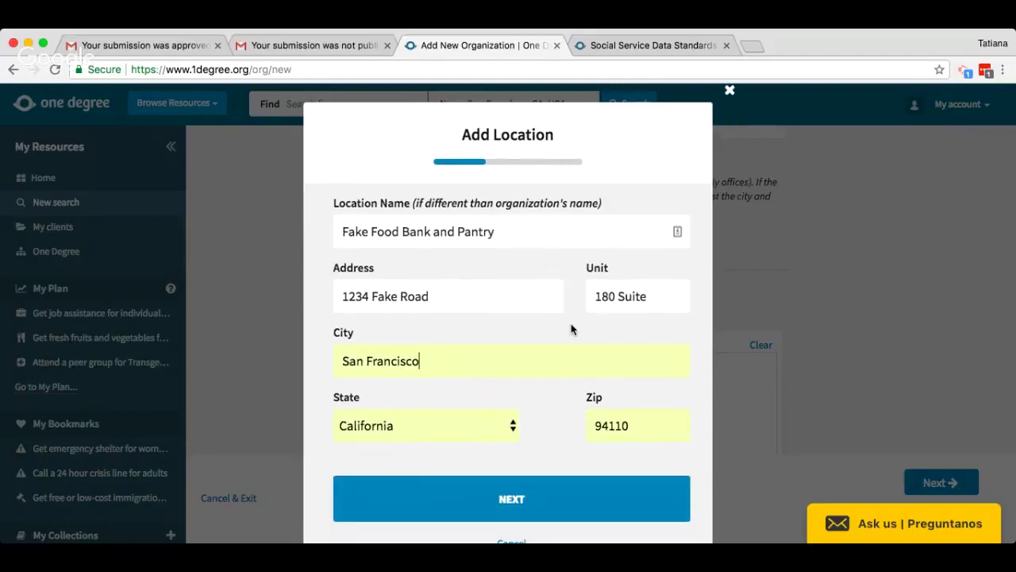
pyautogui.scroll(-1, 571, 324)
pyautogui.click(511, 484)
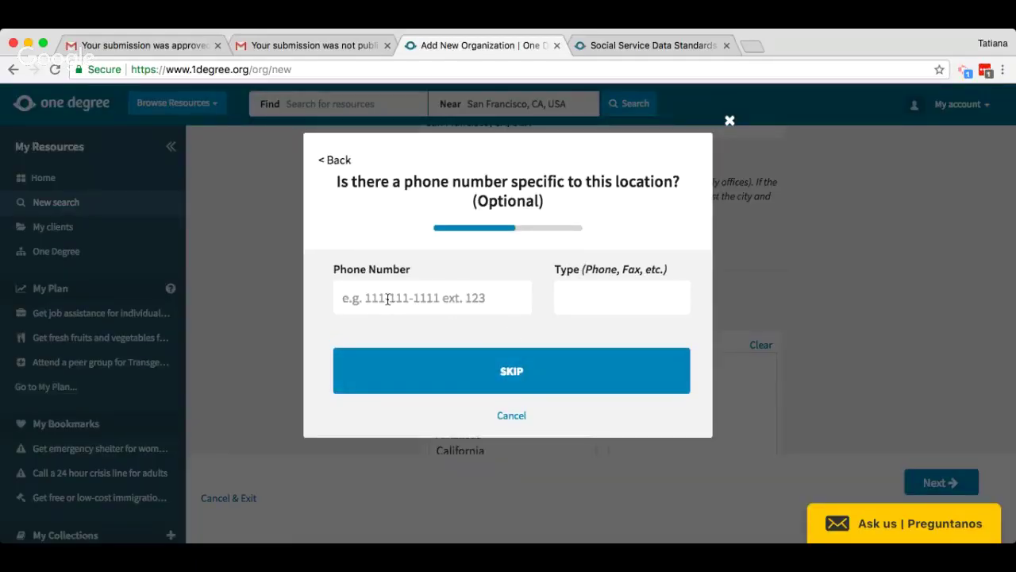
pyautogui.click(388, 299)
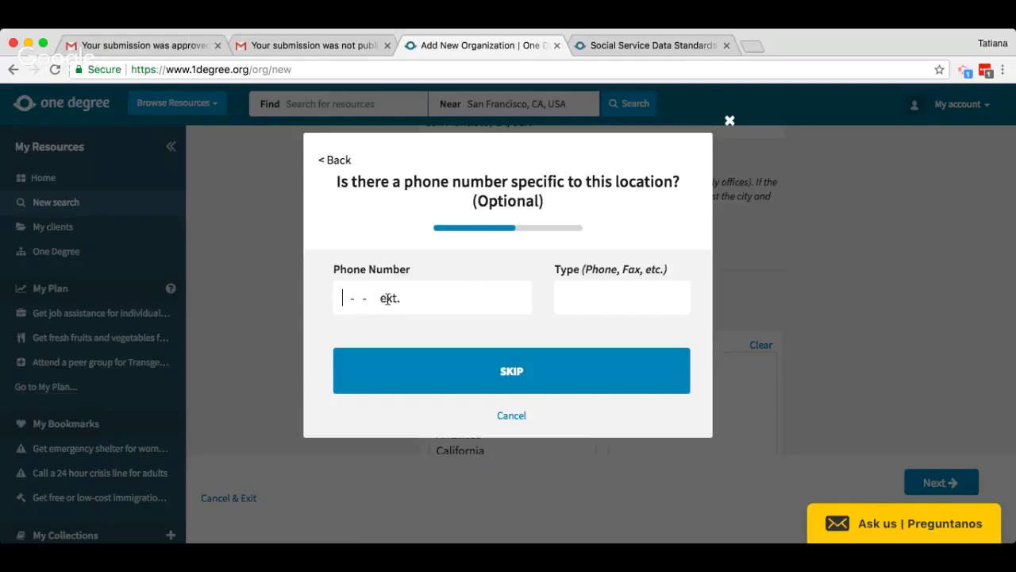
pyautogui.write('888888888')
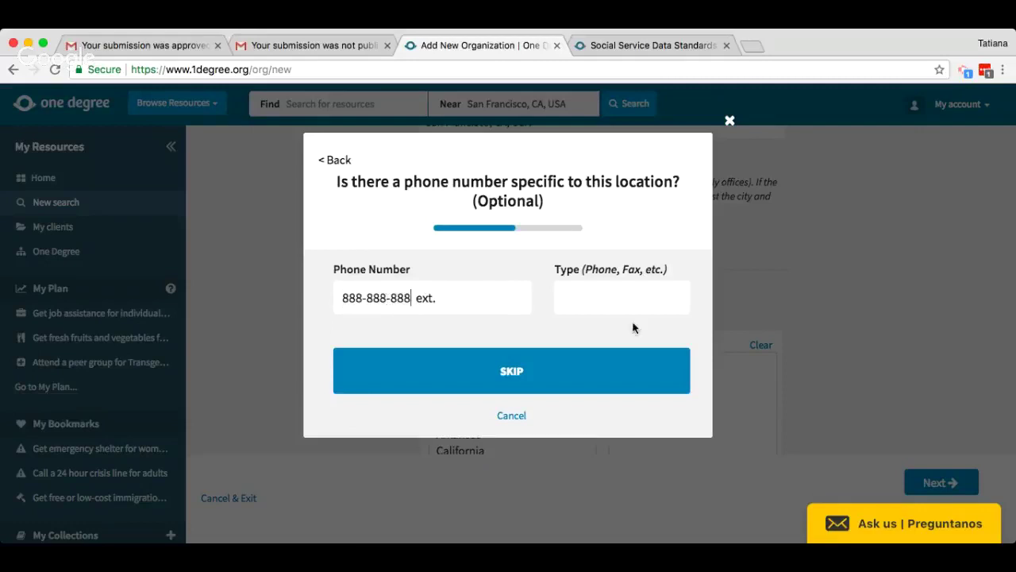
pyautogui.click(621, 295)
pyautogui.write('Phone')
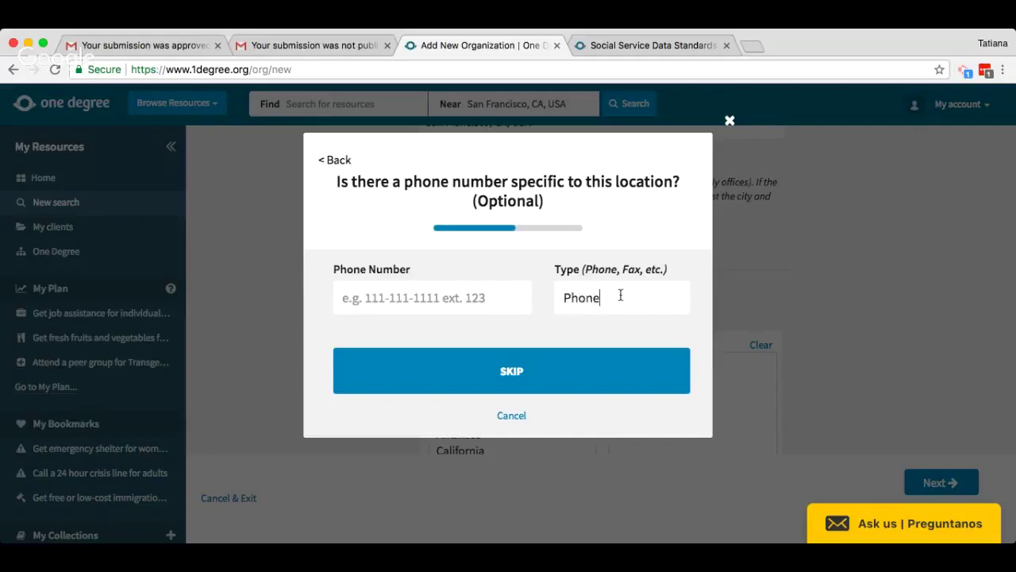
pyautogui.click(512, 368)
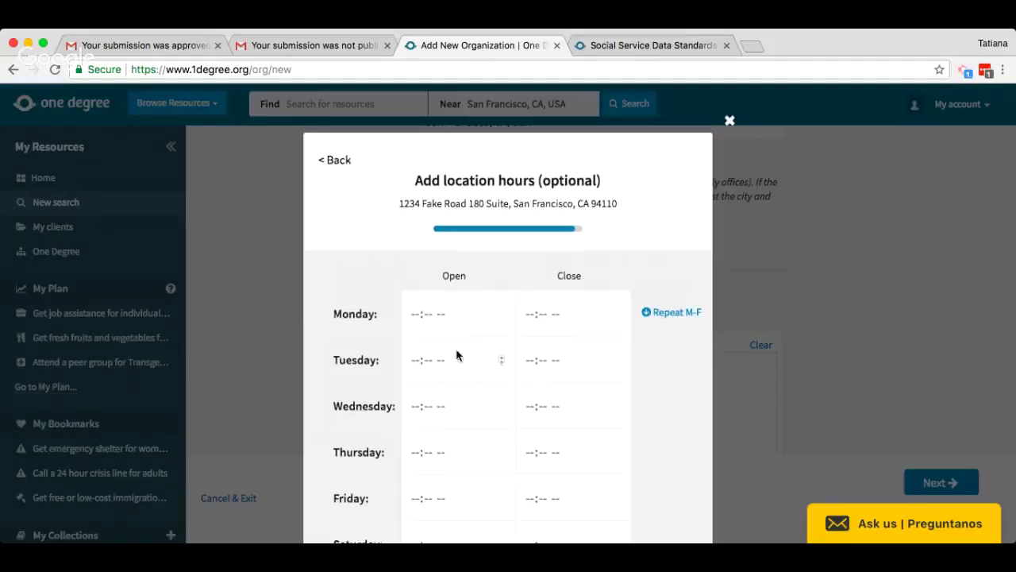
pyautogui.click(348, 171)
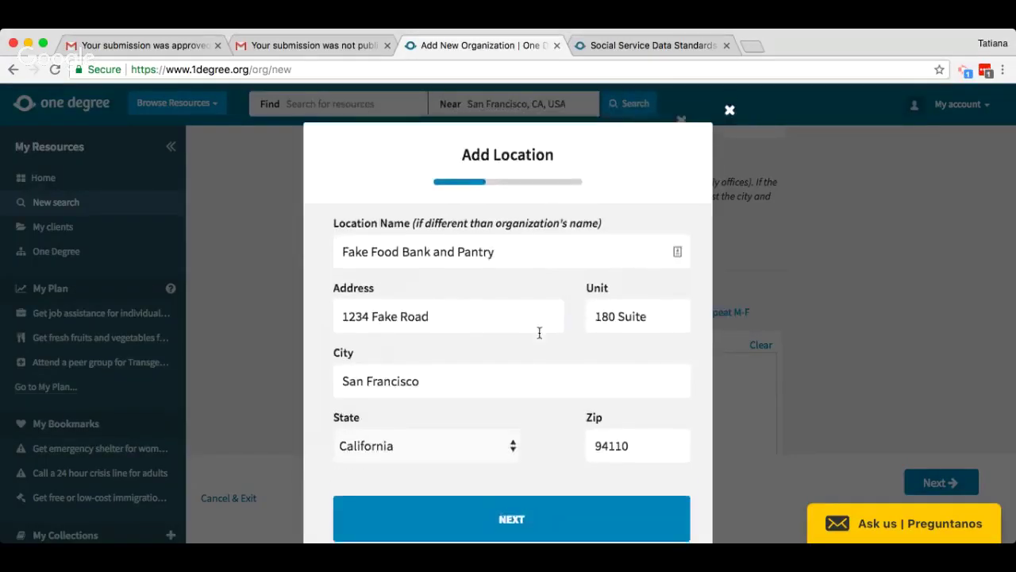
pyautogui.click(517, 434)
# - Enter the location's full phone number with the type "Phone" and add it to the location
pyautogui.click(421, 297)
pyautogui.write('888-888-888')
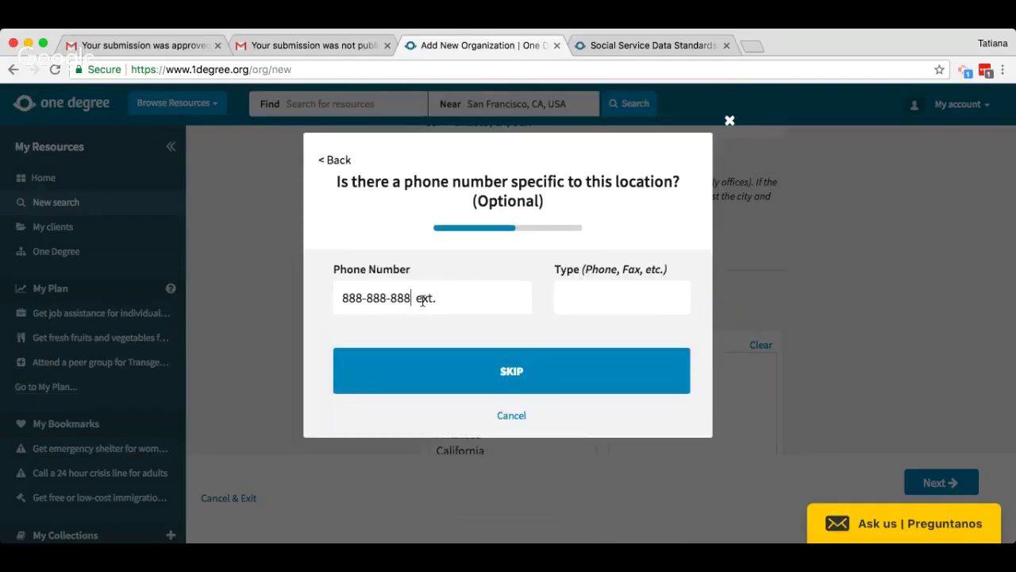
pyautogui.write('8')
pyautogui.click(662, 302)
pyautogui.write('Phone')
pyautogui.click(505, 377)
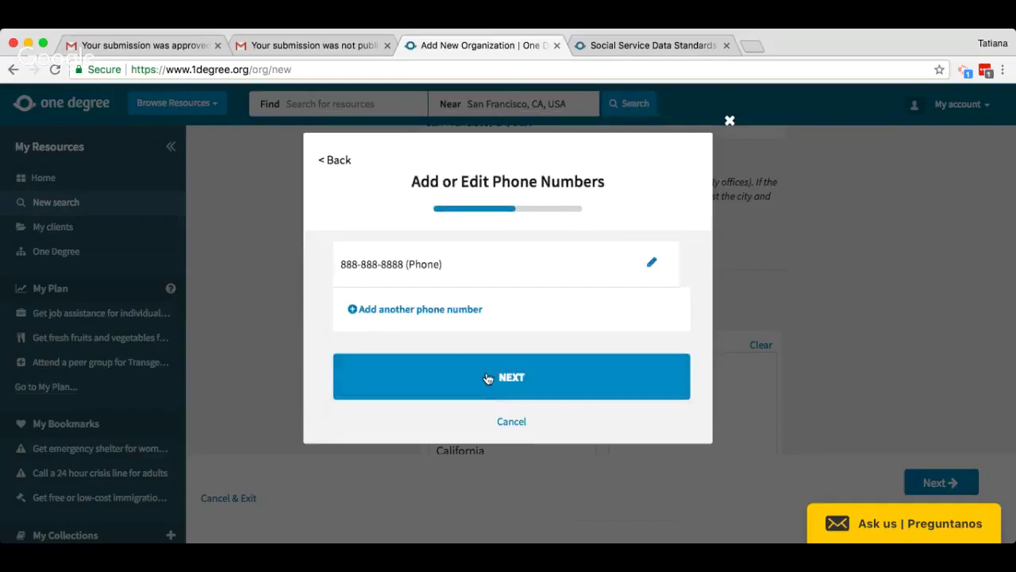
# - Add a second number for the location with the type "Fax", save it and continue to the location hours
pyautogui.click(444, 311)
pyautogui.click(413, 284)
pyautogui.write('999999999999 ext.')
pyautogui.click(582, 308)
pyautogui.write('Fax')
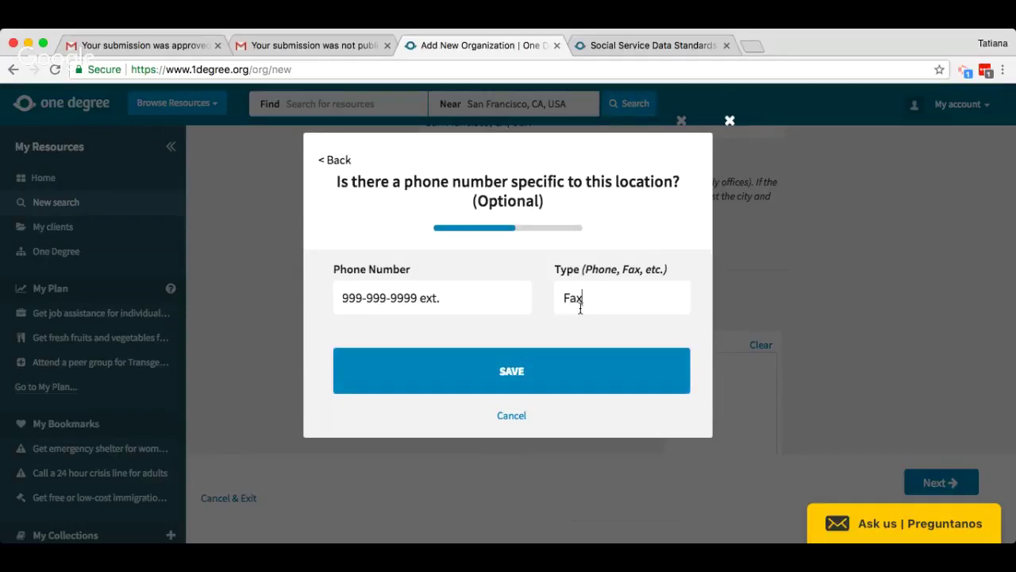
pyautogui.click(517, 359)
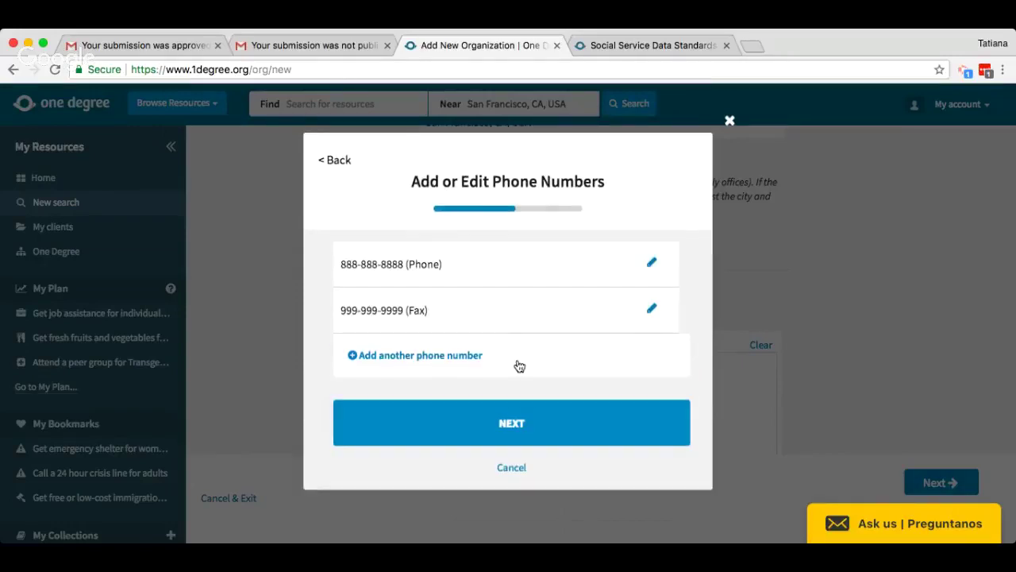
pyautogui.click(494, 418)
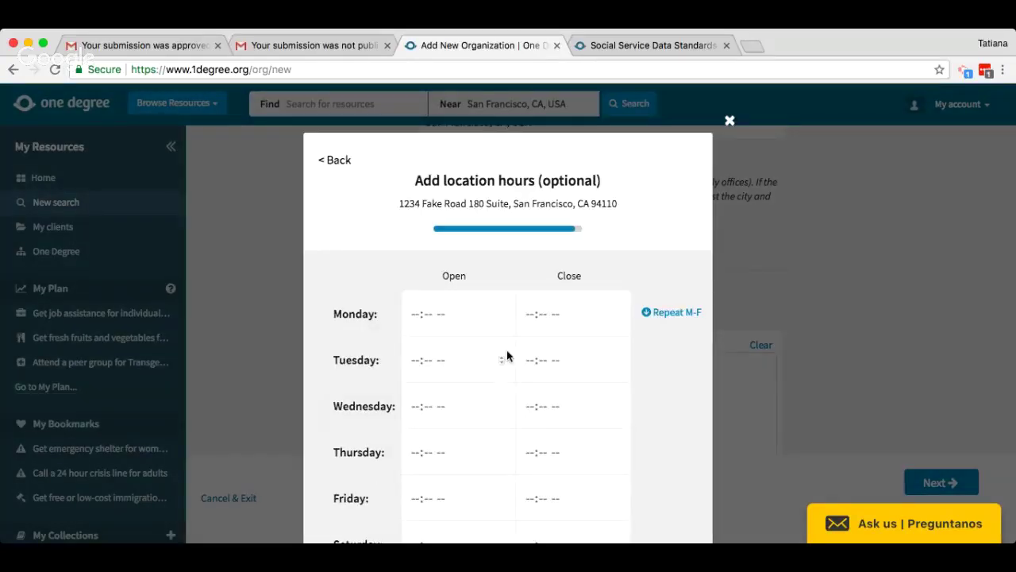
# - Set Monday's hours to 08:00 AM to 05:00 PM and repeat them for Monday through Friday
pyautogui.scroll(-1, 485, 337)
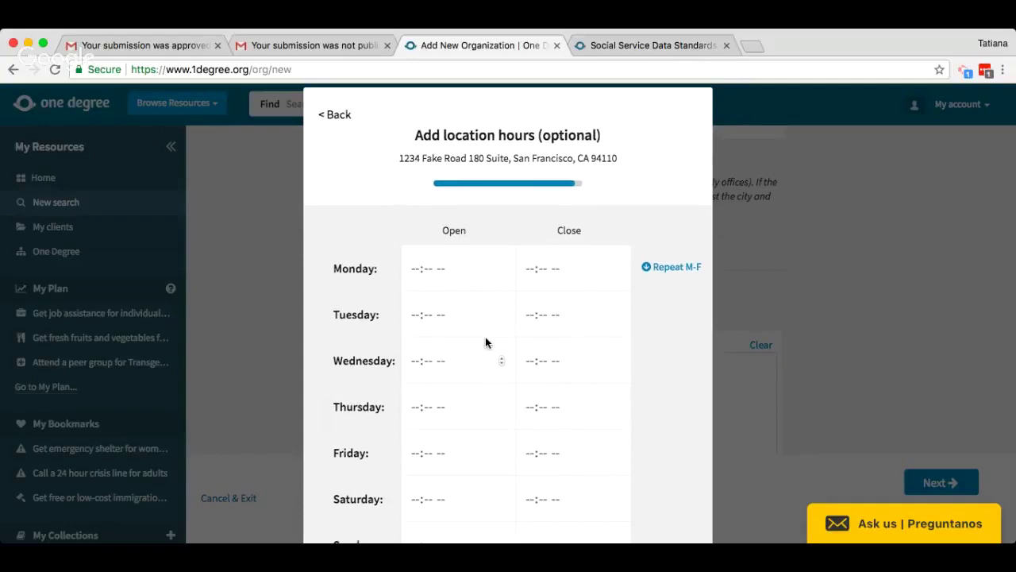
pyautogui.scroll(-1, 434, 268)
pyautogui.click(416, 247)
pyautogui.write('0800a')
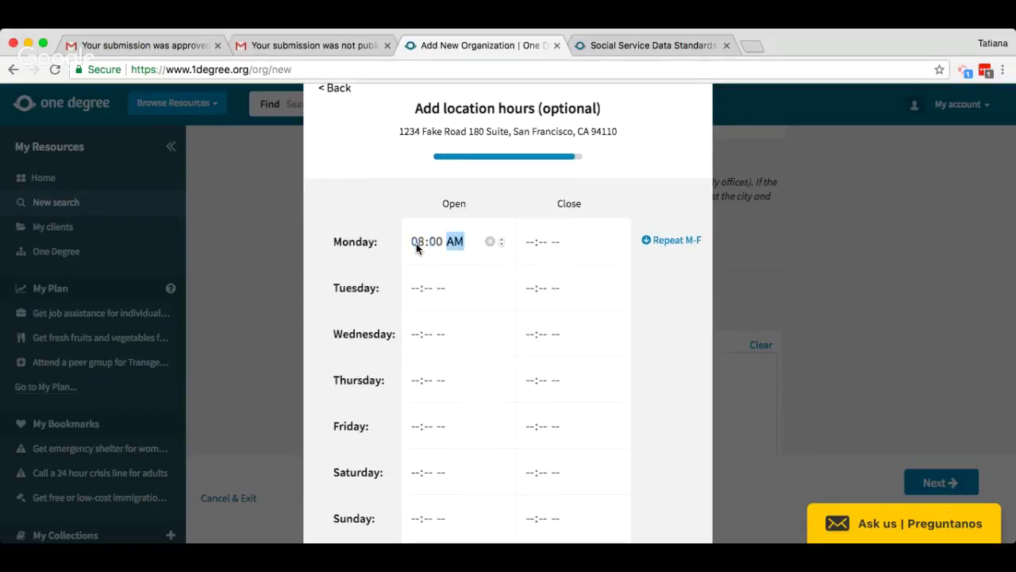
pyautogui.press('Tab')
pyautogui.write('0500p')
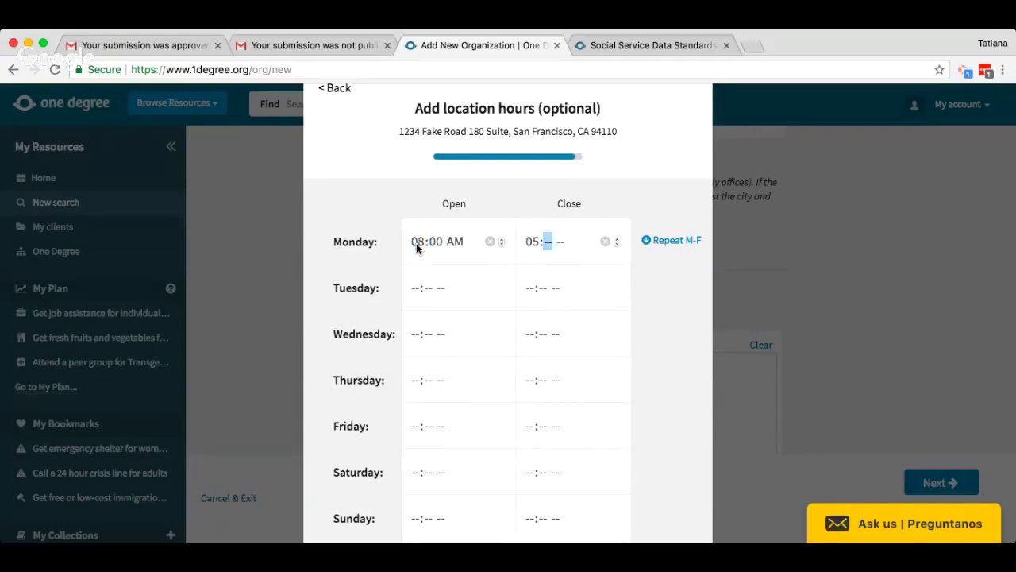
pyautogui.click(645, 341)
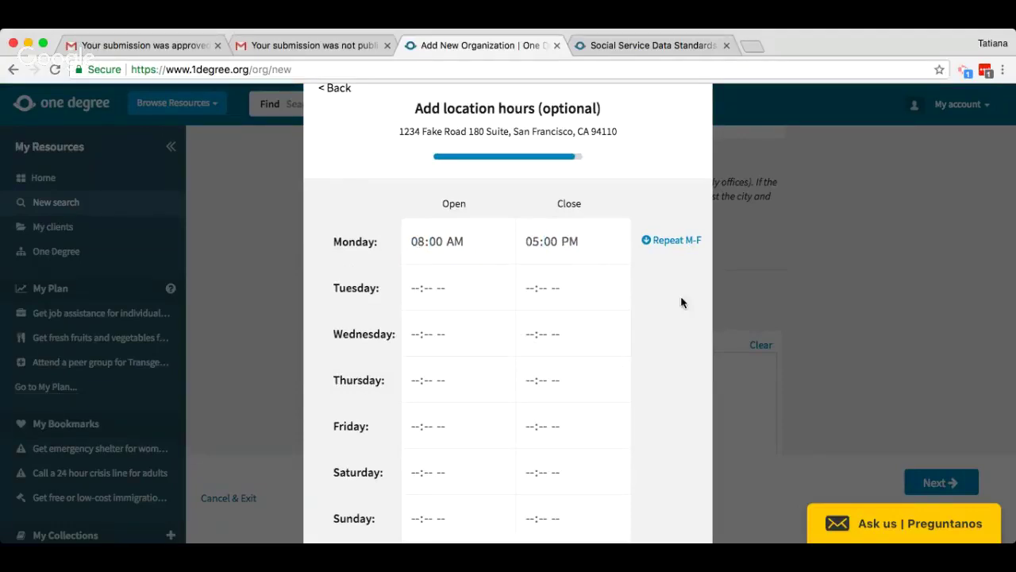
pyautogui.click(675, 243)
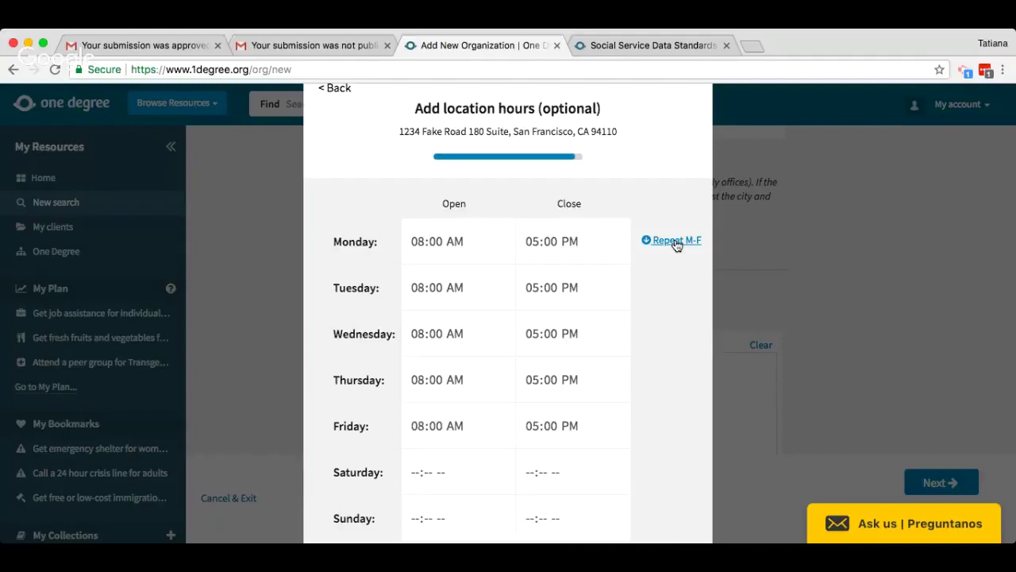
# - Try to save the location with the hours note "Closed for lunch from 1-2pm."
pyautogui.scroll(-2, 674, 244)
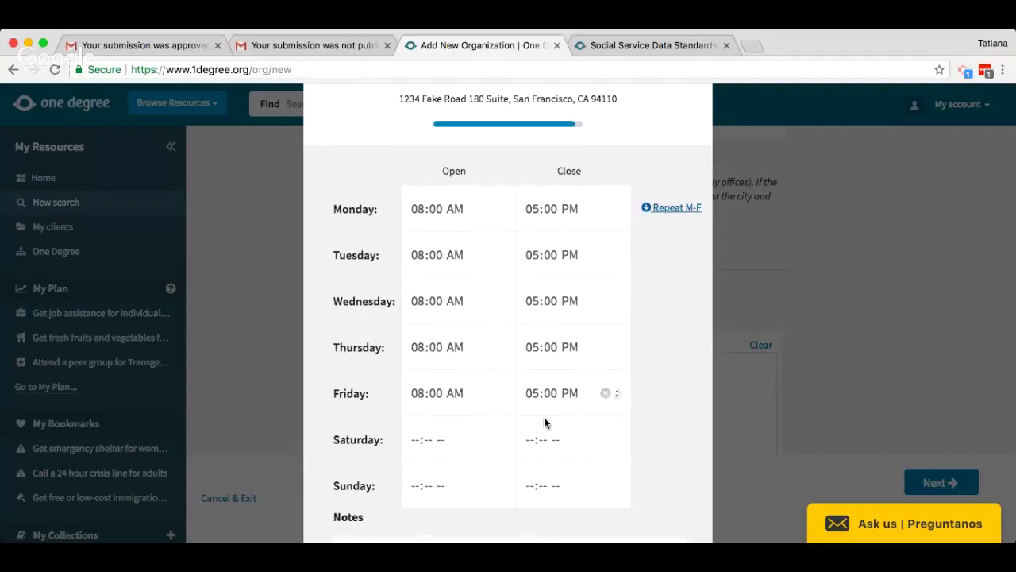
pyautogui.scroll(-1, 517, 473)
pyautogui.scroll(-2, 517, 473)
pyautogui.click(501, 438)
pyautogui.write('Cl')
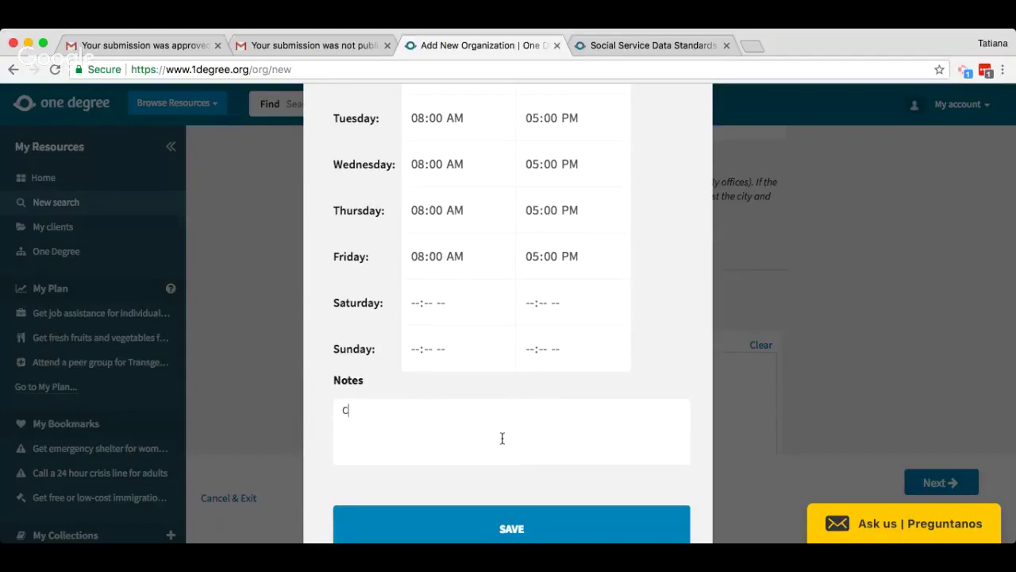
pyautogui.write('osed for lunch from 10')
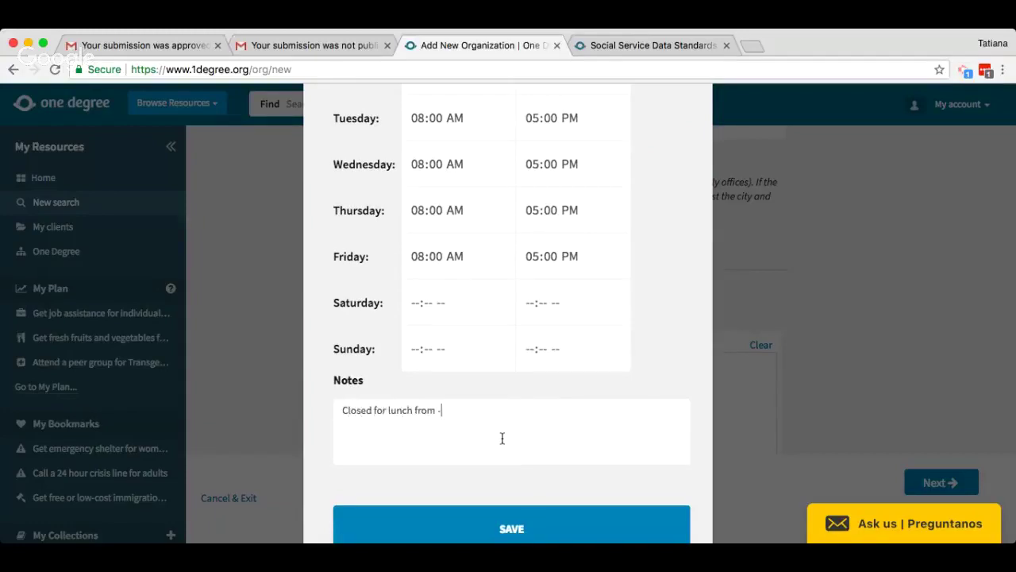
pyautogui.write(':')
pyautogui.press('BackSpace')
pyautogui.press('BackSpace')
pyautogui.write('-2pm.')
pyautogui.scroll(-1, 538, 434)
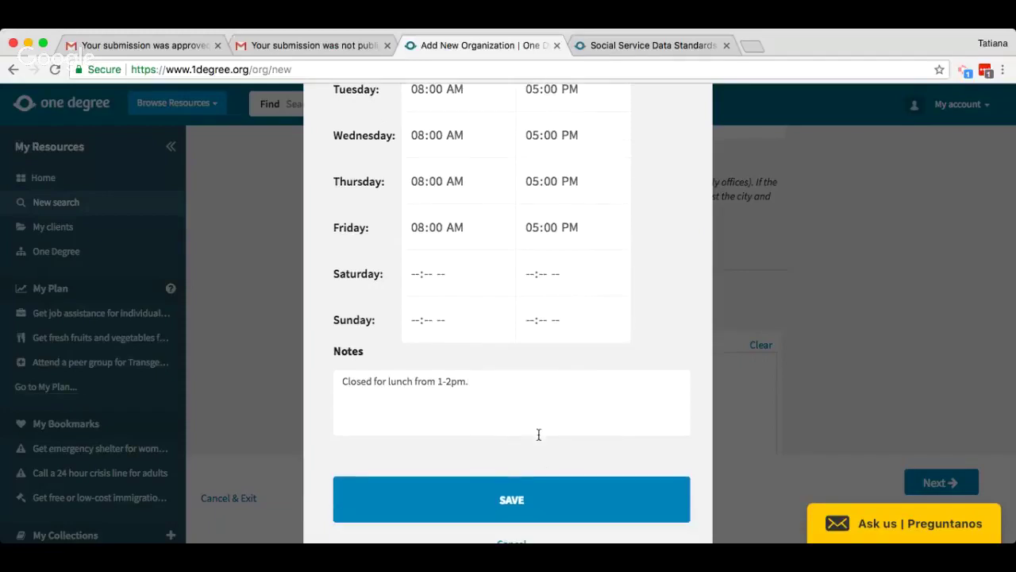
pyautogui.click(506, 509)
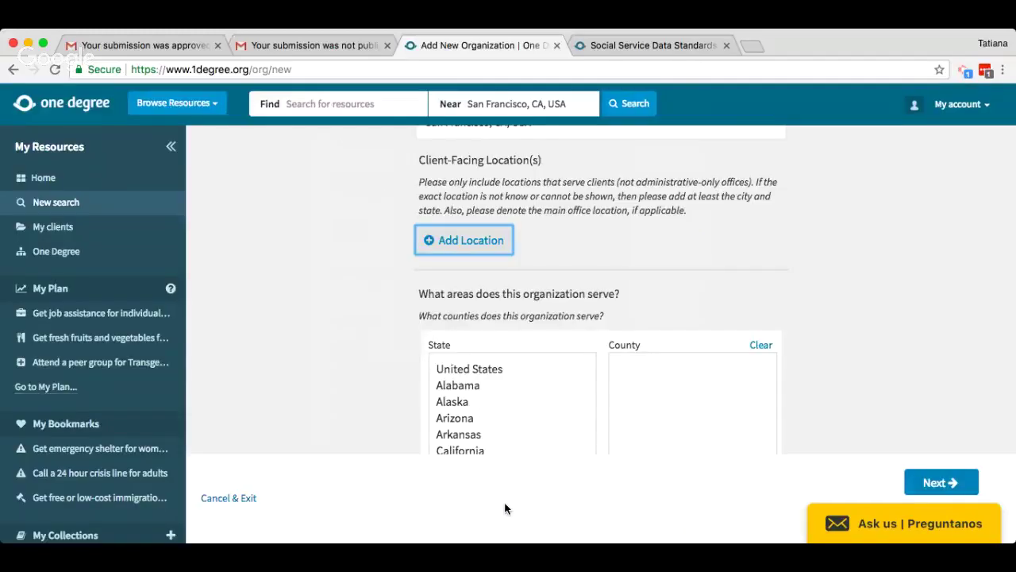
# - Start adding a new client-facing location and set its name to "Fake Food Bank and Pantry"
pyautogui.click(484, 246)
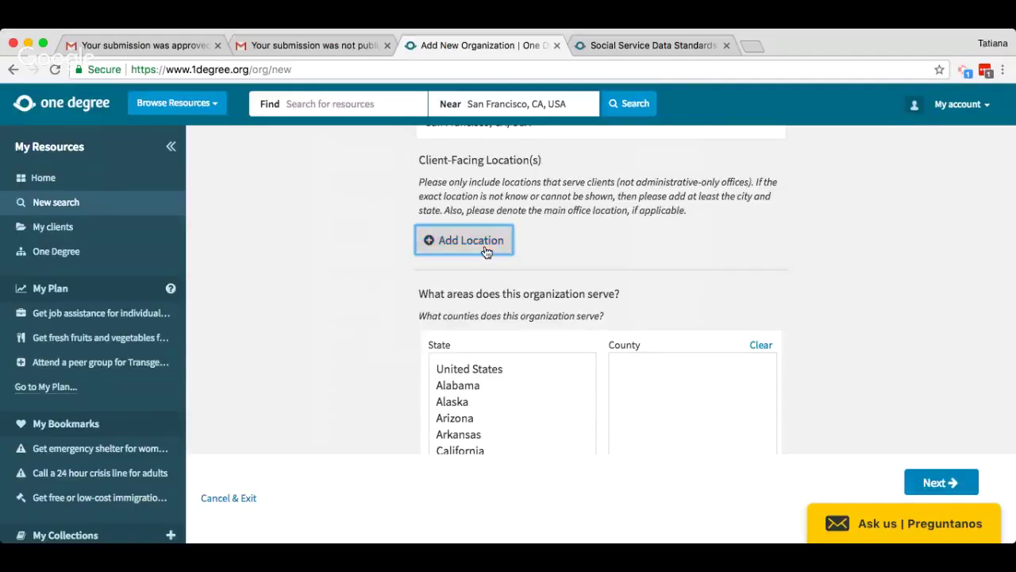
pyautogui.write('123')
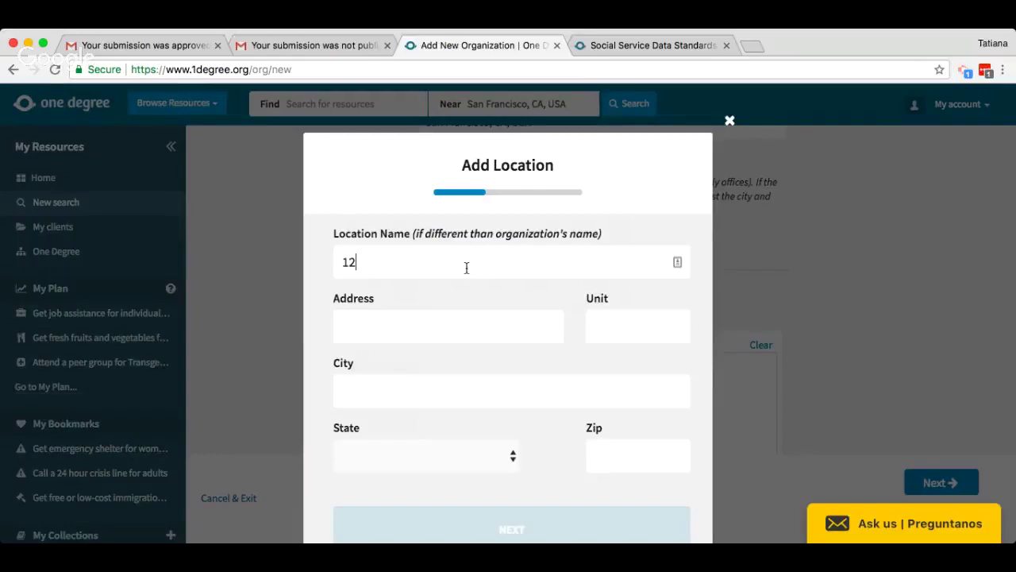
pyautogui.press('BackSpace')
pyautogui.press('BackSpace')
pyautogui.press('BackSpace')
pyautogui.write('Fa')
pyautogui.press('Down')
pyautogui.press('Return')
# - Fill in the new location's street address, unit, city, state and zip code, and continue to its phone number
pyautogui.click(406, 316)
pyautogui.write('123')
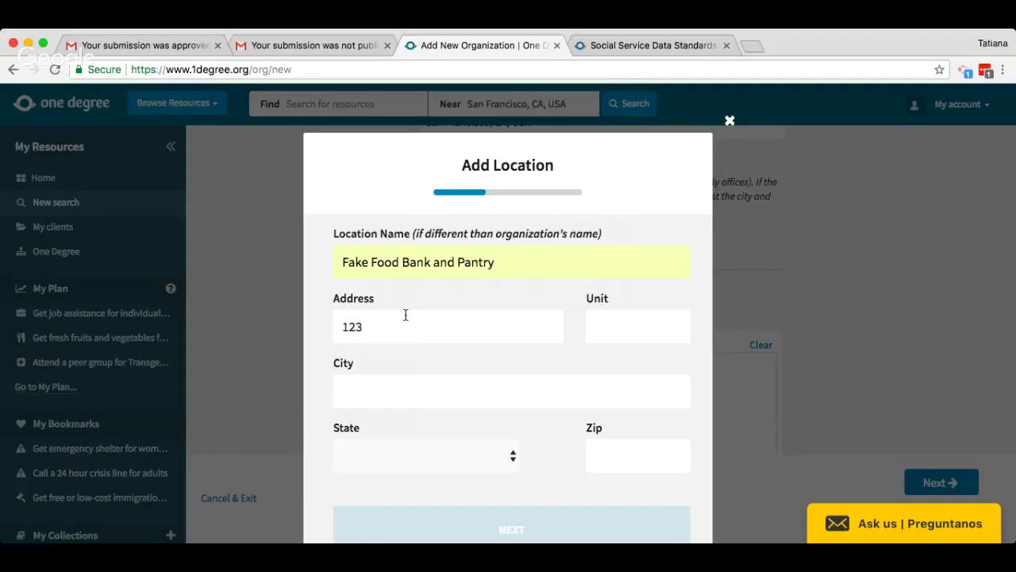
pyautogui.write(' Fake Road')
pyautogui.press('Tab')
pyautogui.click(352, 397)
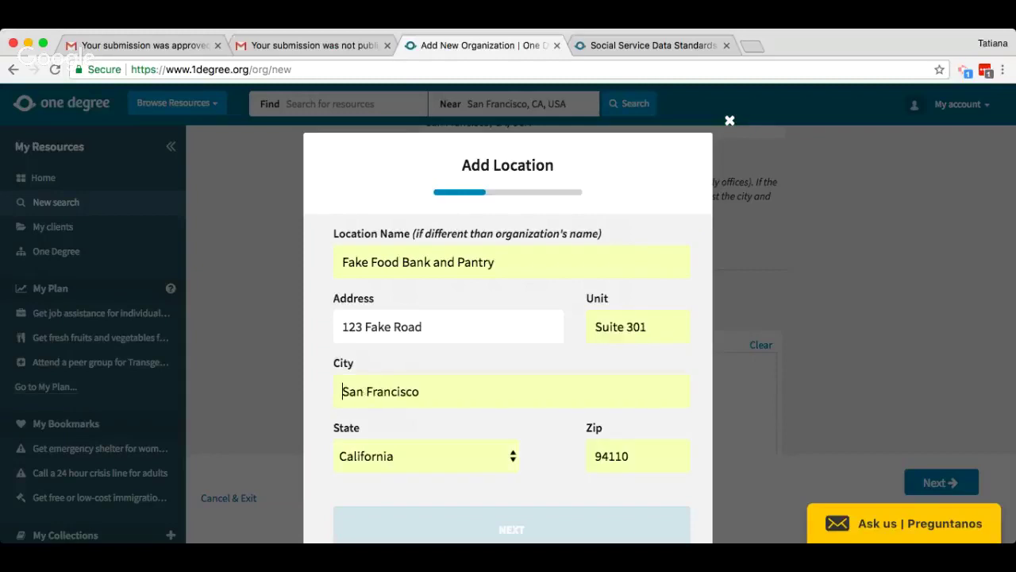
pyautogui.click(424, 293)
pyautogui.scroll(-3, 547, 340)
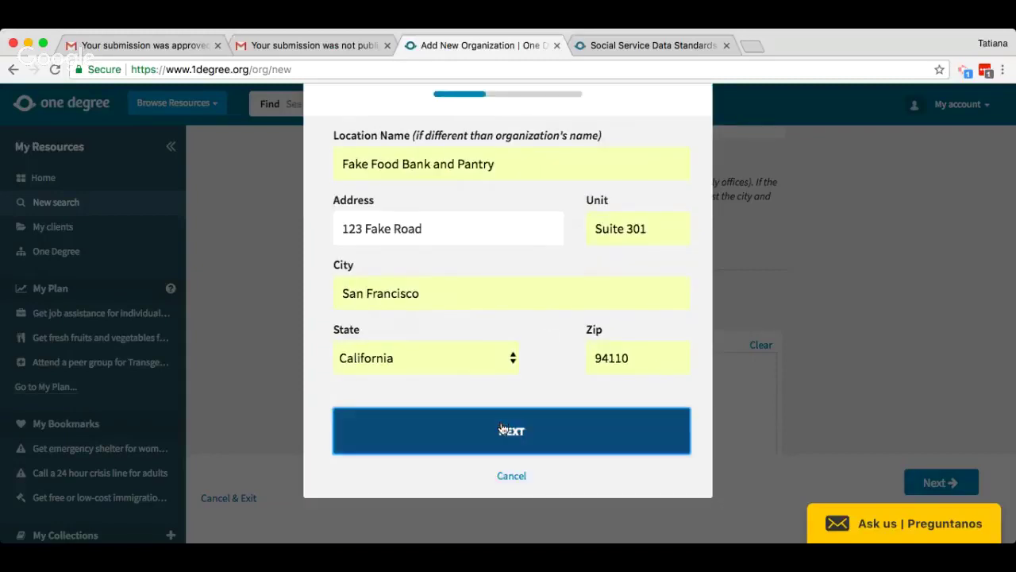
pyautogui.click(477, 431)
# - Save the location's phone number with the type "Phone" and continue to the location hours
pyautogui.click(341, 298)
pyautogui.write('999-999-9990 ext.')
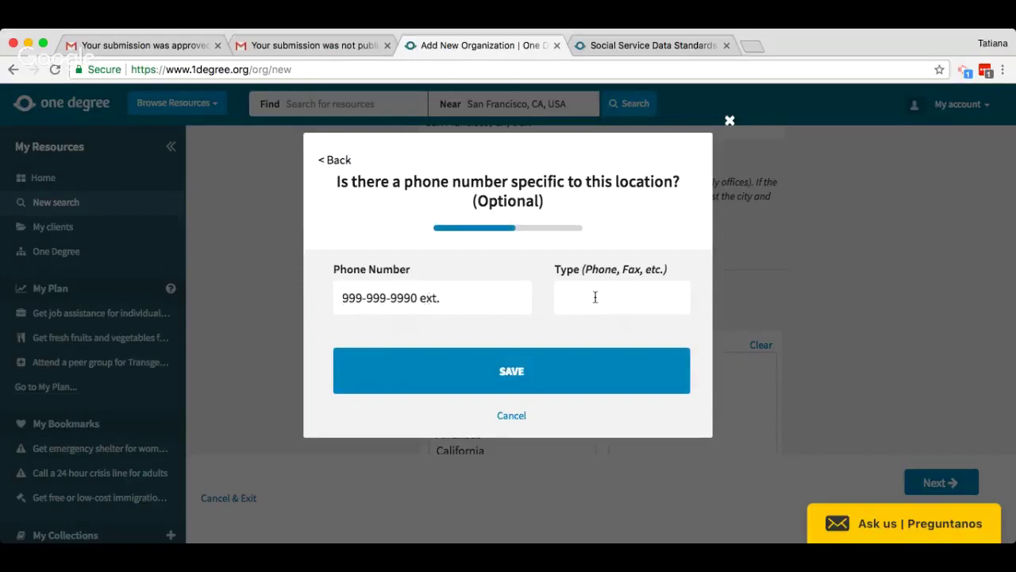
pyautogui.click(595, 297)
pyautogui.write('Phone')
pyautogui.click(557, 376)
pyautogui.click(535, 395)
# - Set the re-entered location's Monday hours to 08:00 AM to 05:00 PM and repeat them through Friday
pyautogui.write('0800a')
pyautogui.press('Tab')
pyautogui.write('0500p')
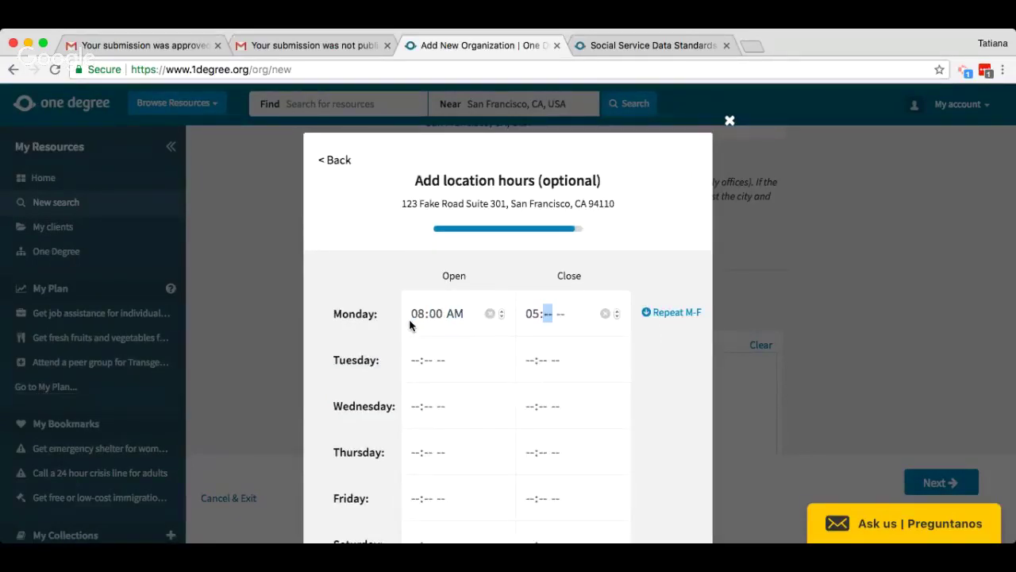
pyautogui.click(667, 313)
# - Save the location with the note "Closed for lunch 1-2 pm M-F" and mark it as the main office
pyautogui.scroll(-5, 535, 388)
pyautogui.click(524, 359)
pyautogui.write('Cl')
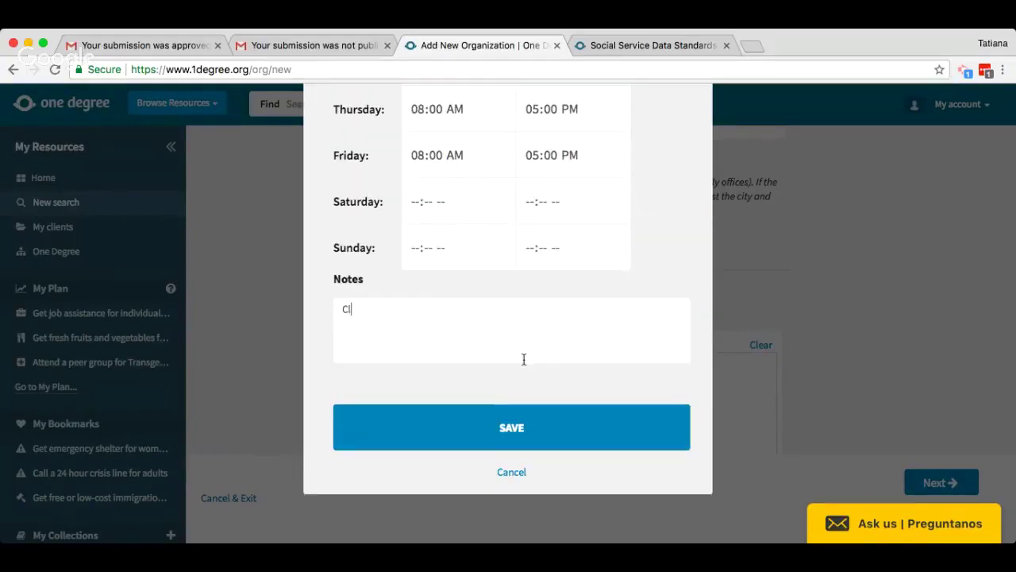
pyautogui.write('osed for lun')
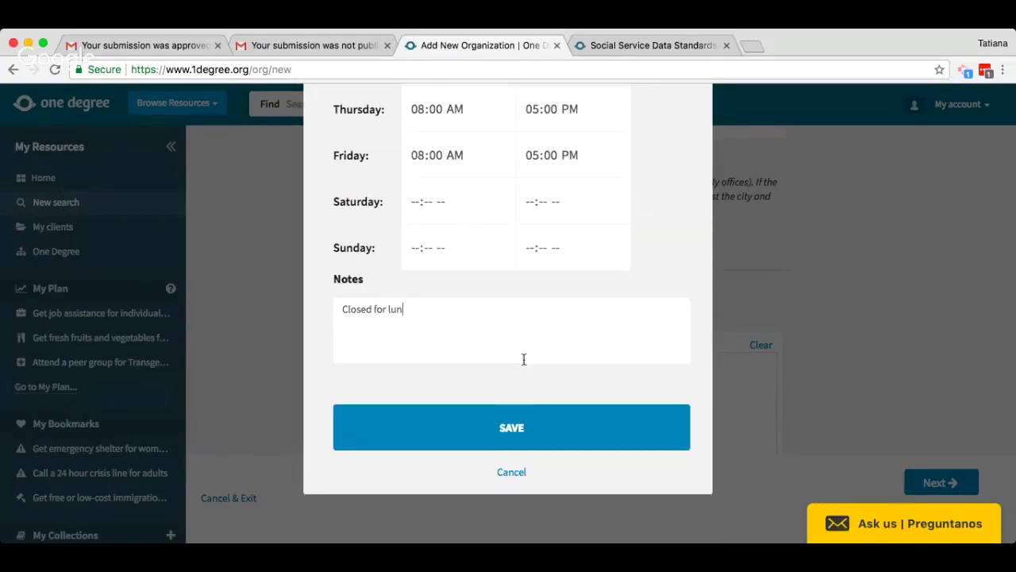
pyautogui.write('ch 1-2 pm M-F')
pyautogui.click(567, 443)
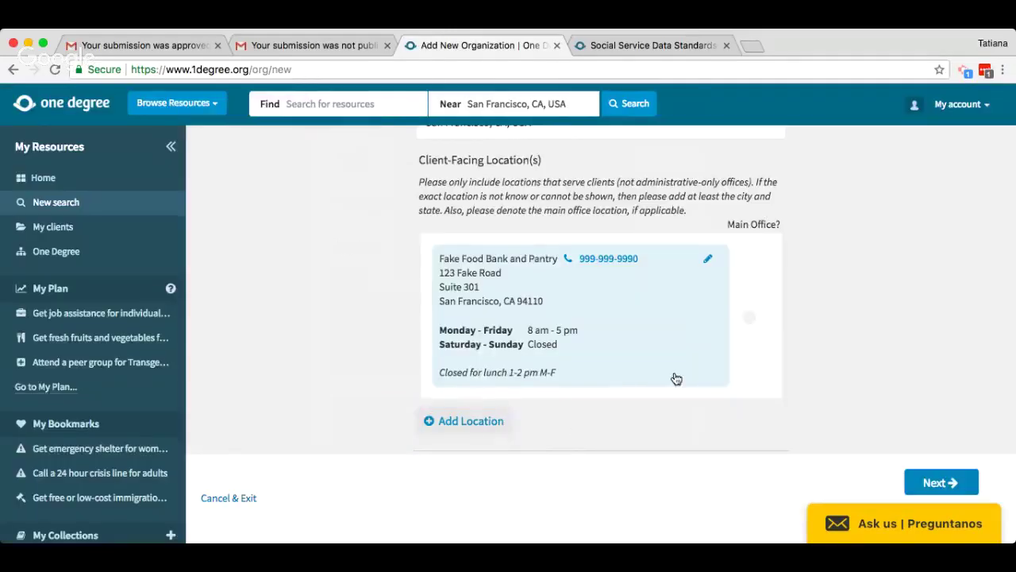
pyautogui.click(750, 318)
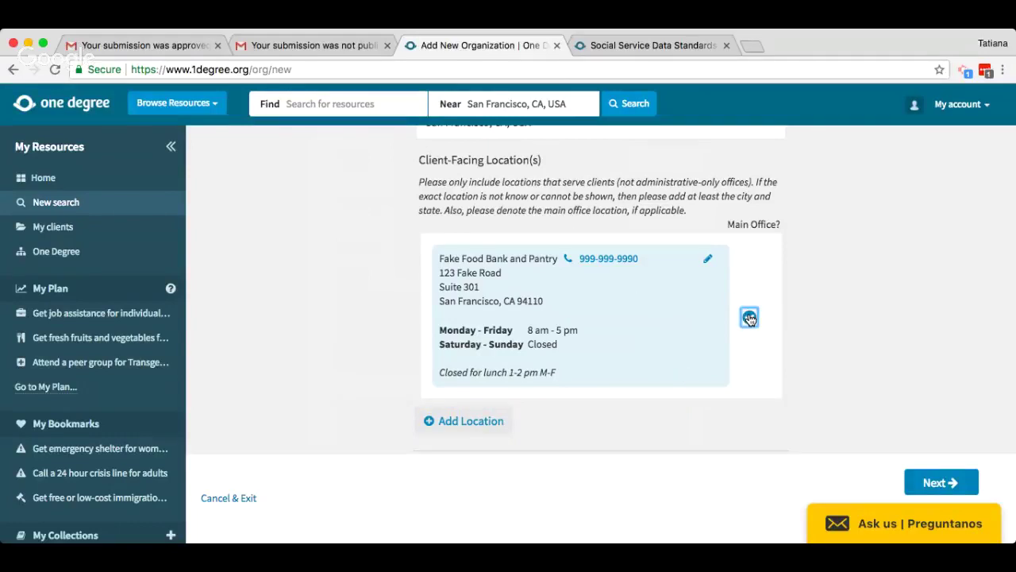
pyautogui.click(871, 316)
# - Add the California counties Alameda, Contra Costa, San Francisco, San Mateo and Santa Clara to the areas the organization serves
pyautogui.scroll(-5, 743, 362)
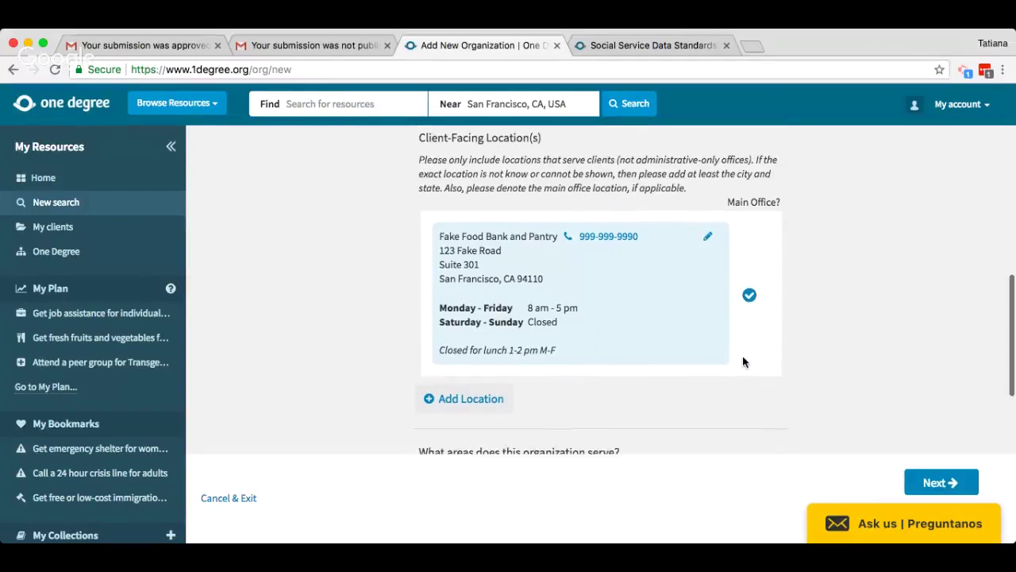
pyautogui.scroll(-1, 743, 362)
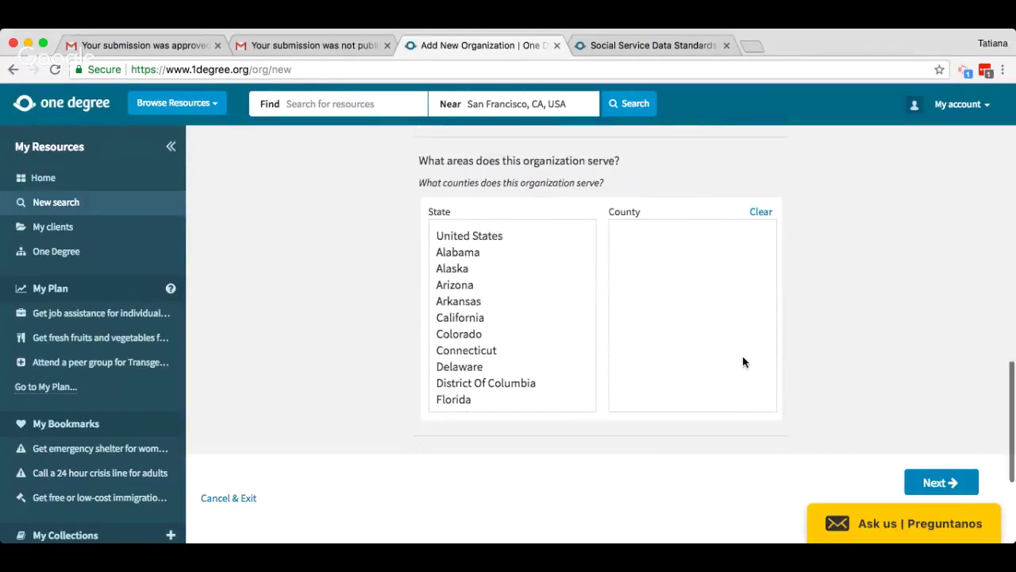
pyautogui.click(469, 319)
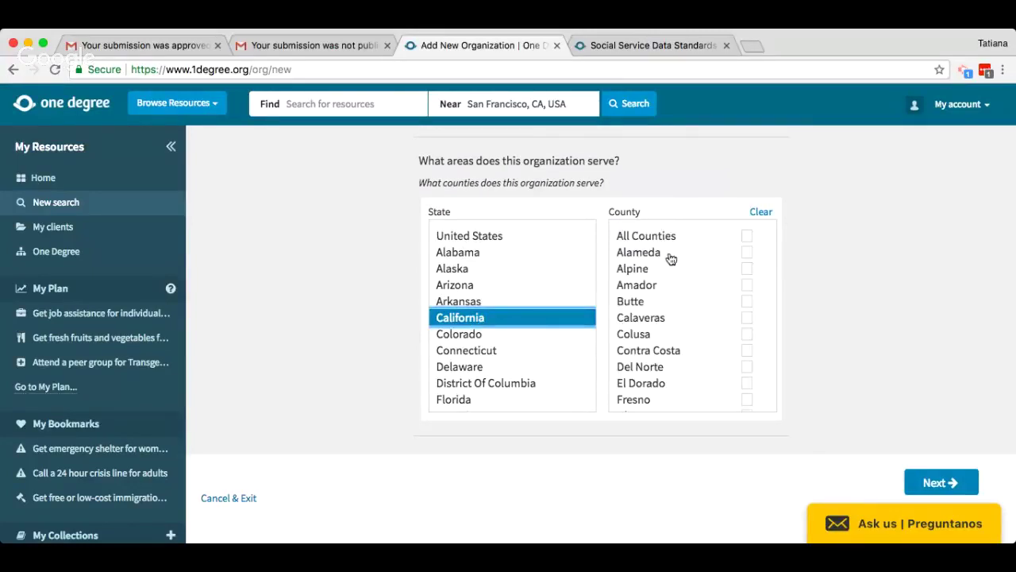
pyautogui.click(670, 252)
pyautogui.scroll(-8, 651, 361)
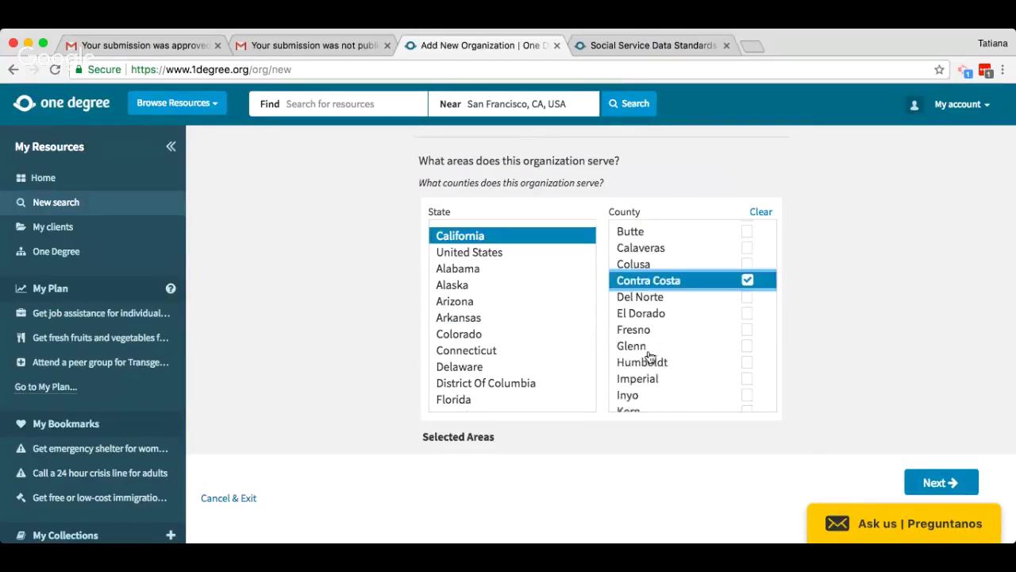
pyautogui.scroll(-4, 658, 382)
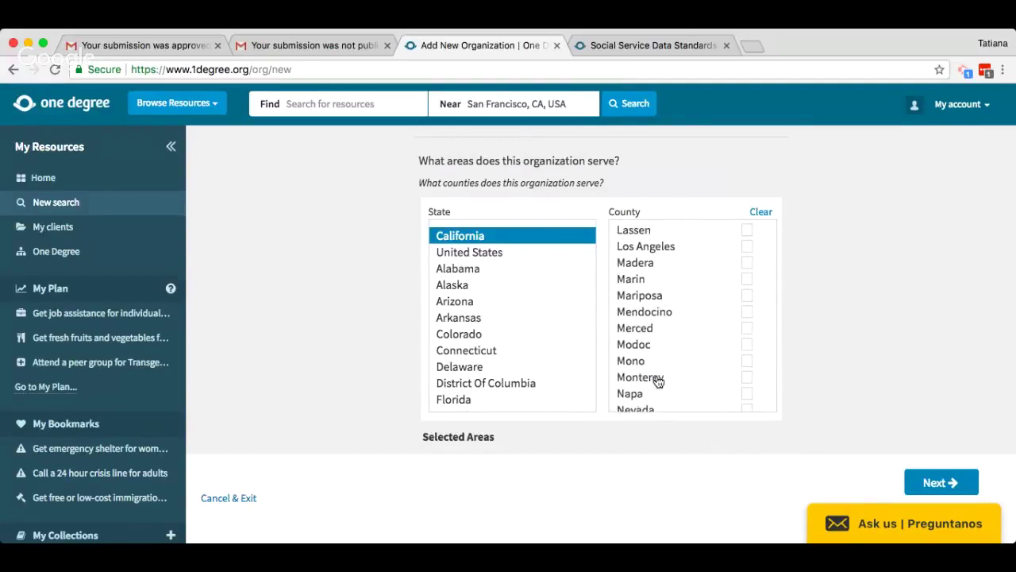
pyautogui.scroll(-3, 649, 397)
pyautogui.click(657, 370)
pyautogui.scroll(-3, 671, 380)
pyautogui.click(661, 306)
pyautogui.click(670, 338)
# - Add Sonoma and Napa counties to the organization's selected service areas
pyautogui.scroll(-2, 677, 333)
pyautogui.scroll(-5, 676, 301)
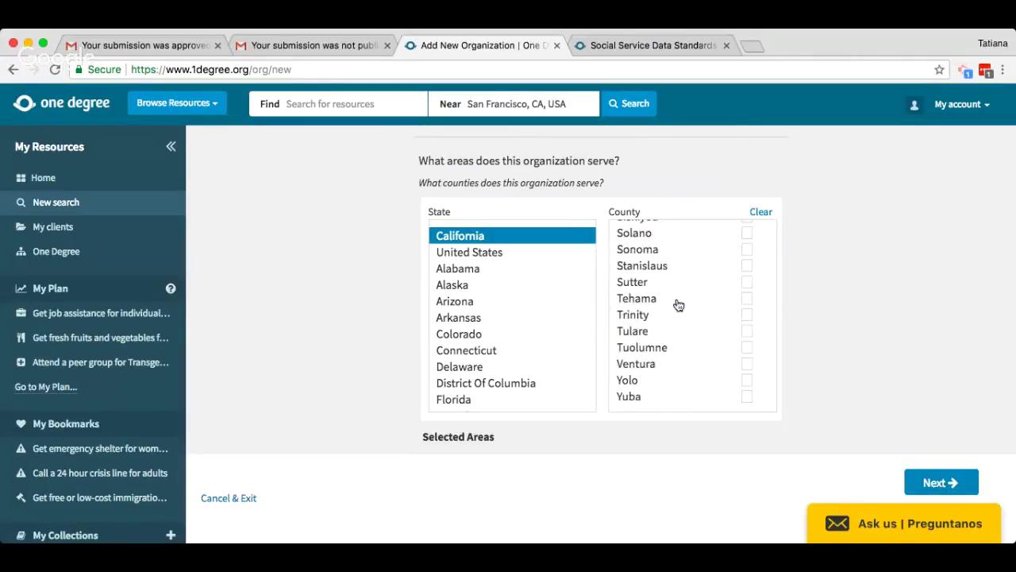
pyautogui.scroll(-1, 646, 394)
pyautogui.click(658, 232)
pyautogui.scroll(5, 660, 238)
pyautogui.scroll(10, 660, 240)
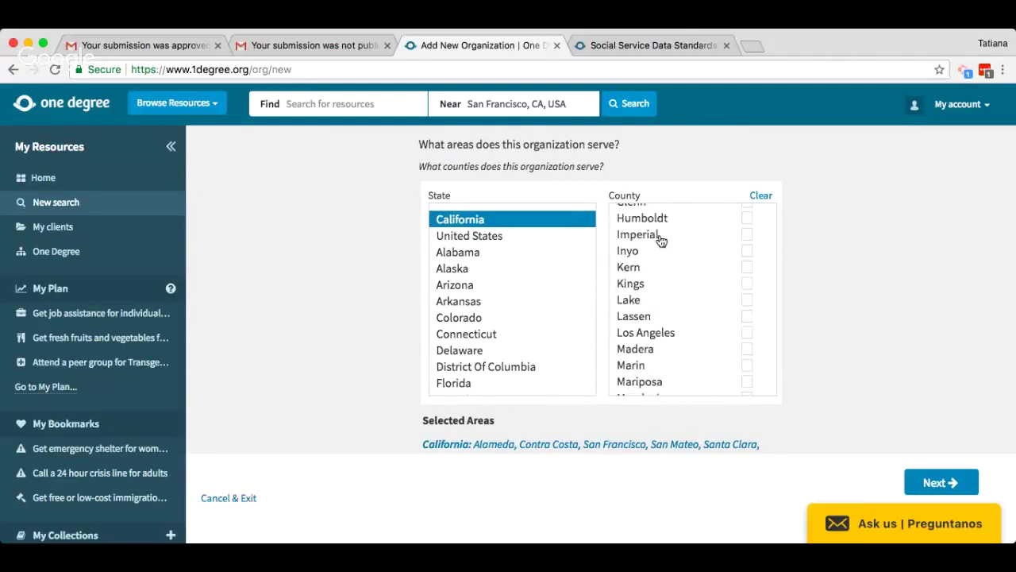
pyautogui.scroll(-4, 660, 240)
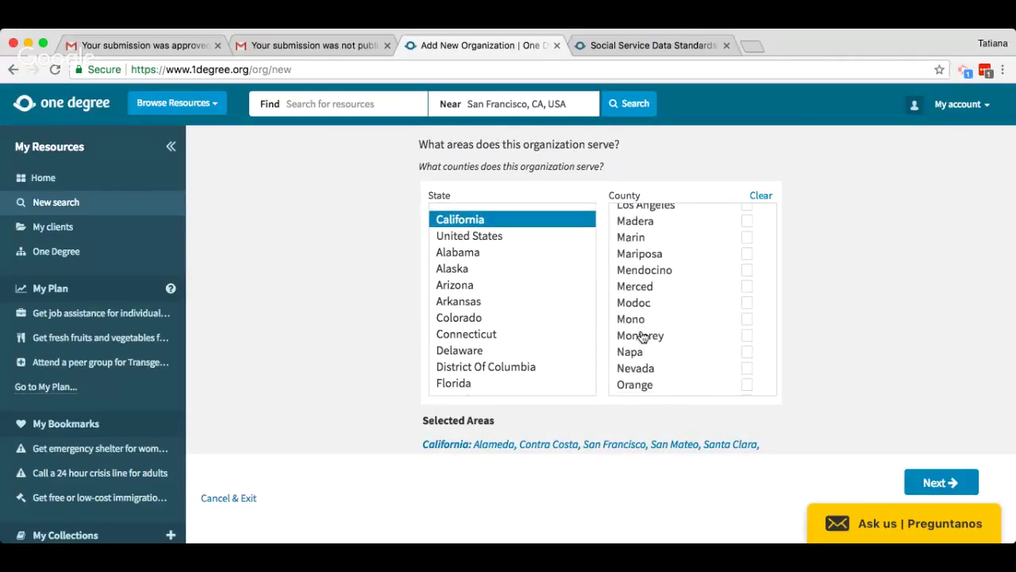
pyautogui.click(660, 358)
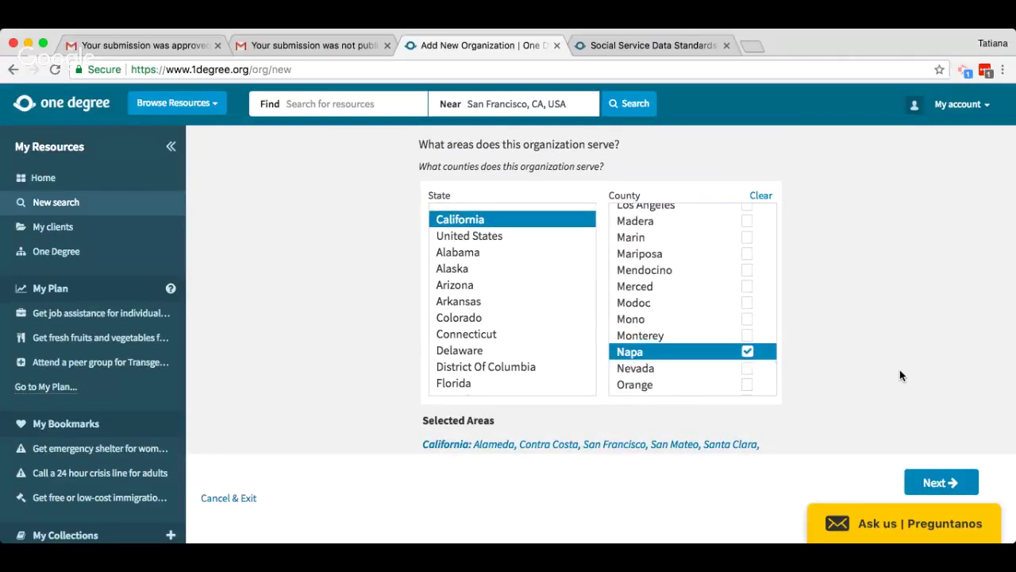
# - Continue to adding an opportunity, declaring "No, I DO NOT work for this organization."
pyautogui.scroll(-3, 899, 369)
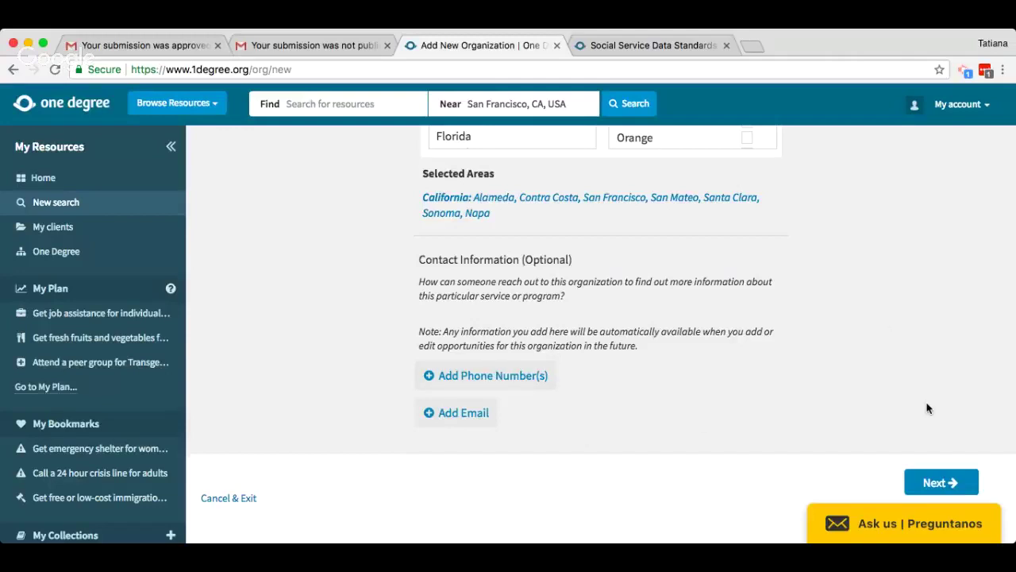
pyautogui.click(957, 482)
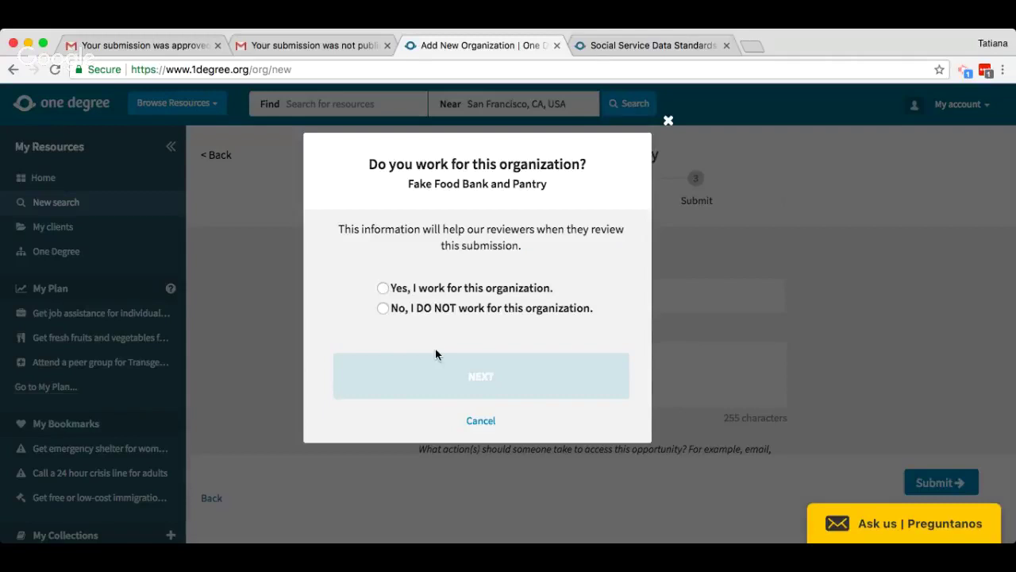
pyautogui.click(409, 290)
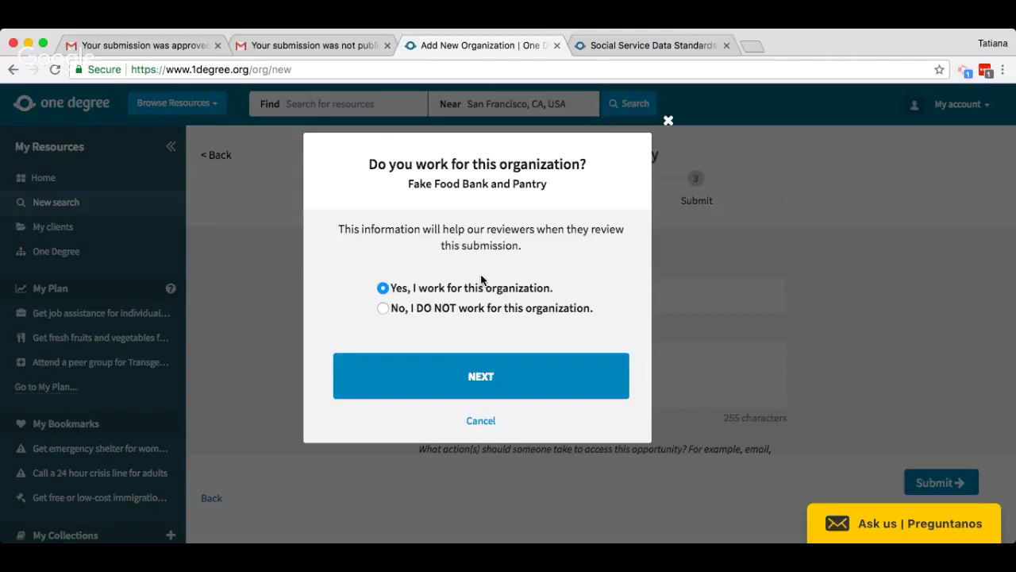
pyautogui.click(420, 309)
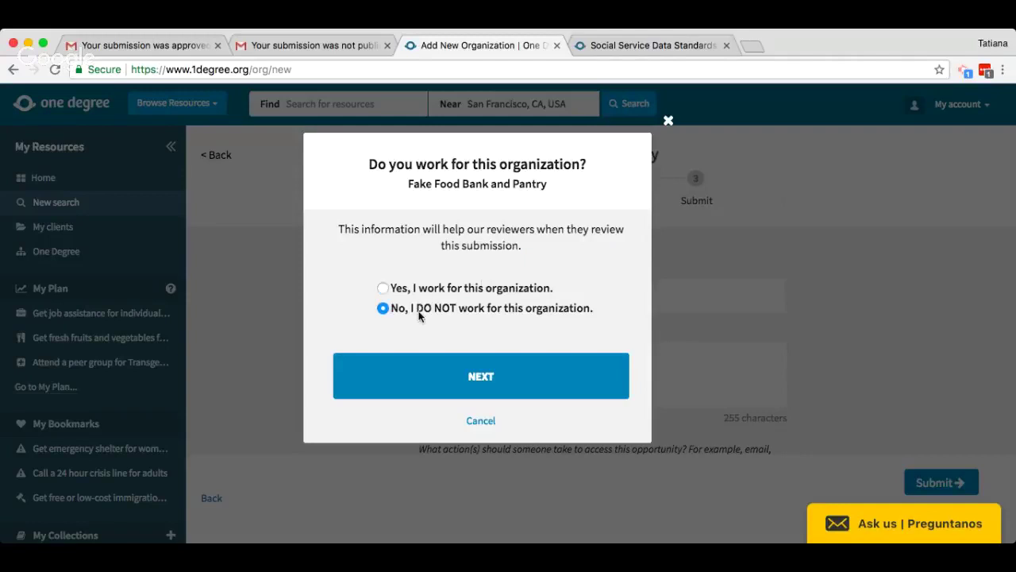
pyautogui.click(520, 385)
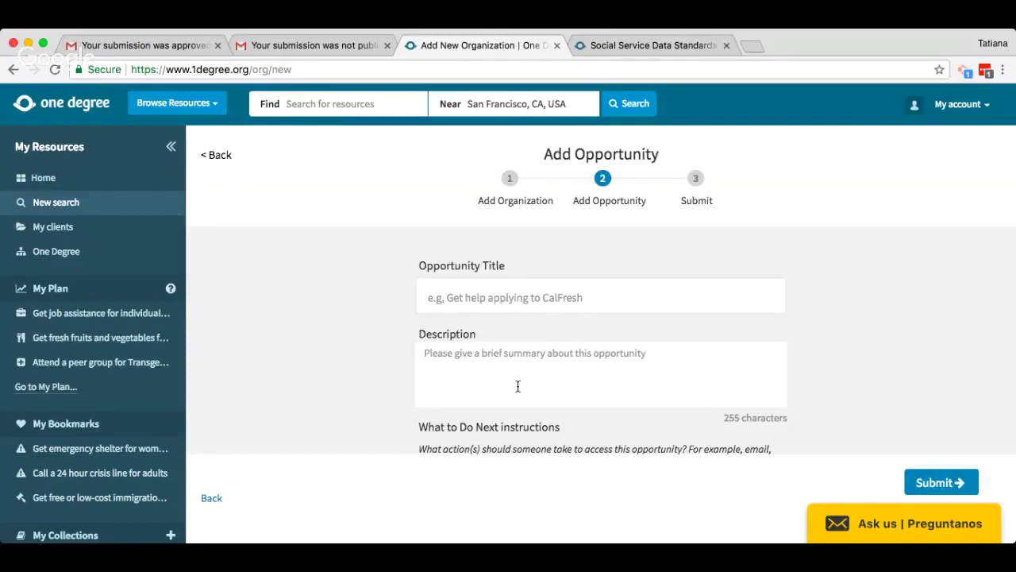
# - Examine the Add Opportunity form, the Family & Household and Food resource categories, and the guidelines for the opportunity title
pyautogui.scroll(-1, 518, 386)
pyautogui.scroll(-2, 518, 386)
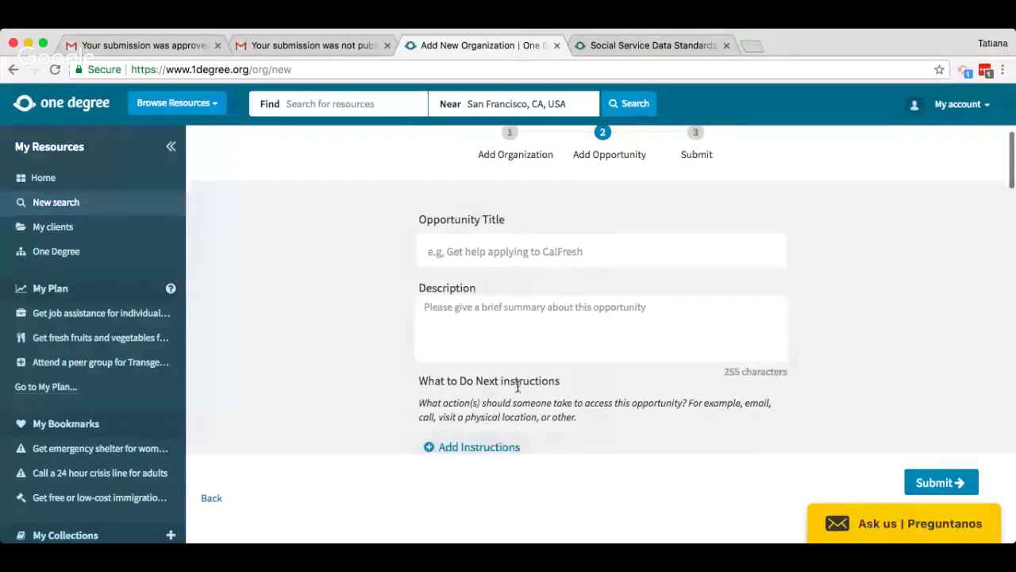
pyautogui.scroll(-3, 517, 386)
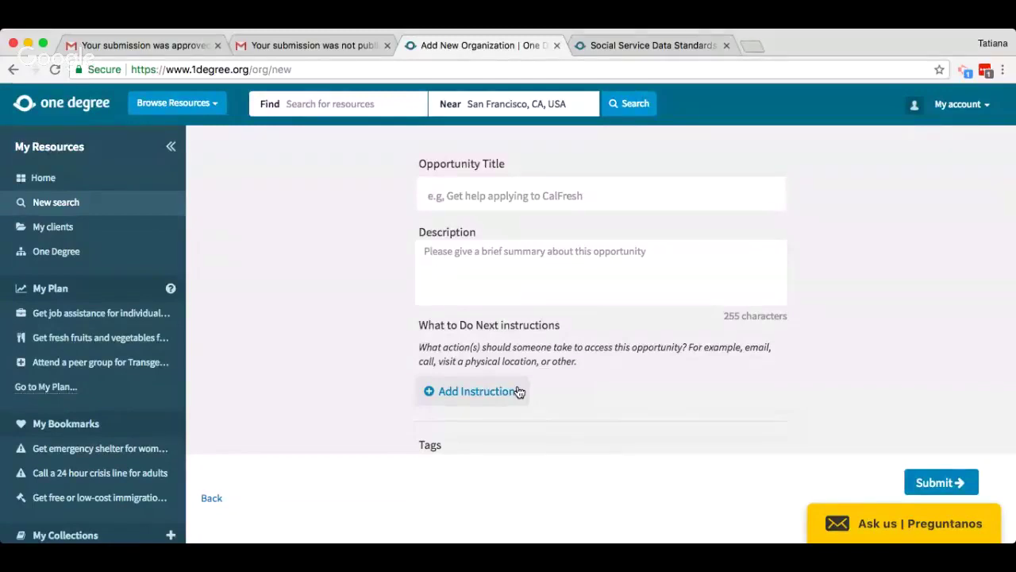
pyautogui.click(208, 108)
pyautogui.moveTo(233, 182)
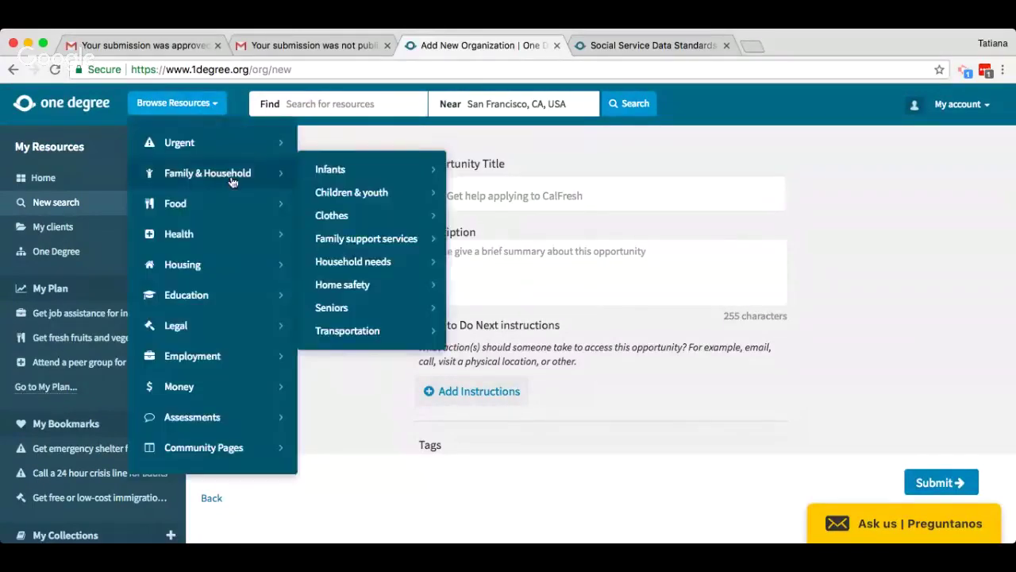
pyautogui.moveTo(238, 205)
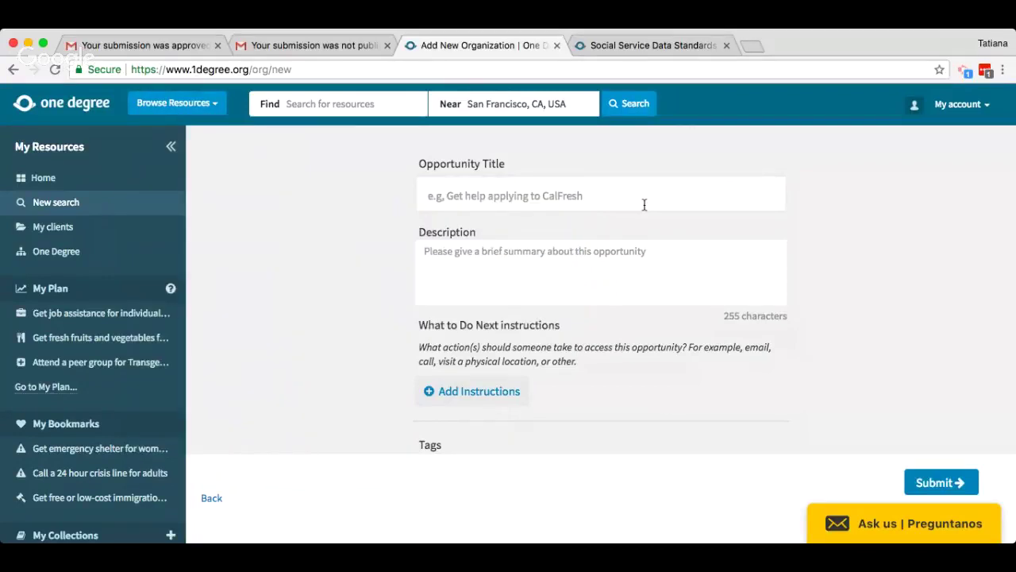
pyautogui.click(644, 205)
pyautogui.scroll(2, 627, 223)
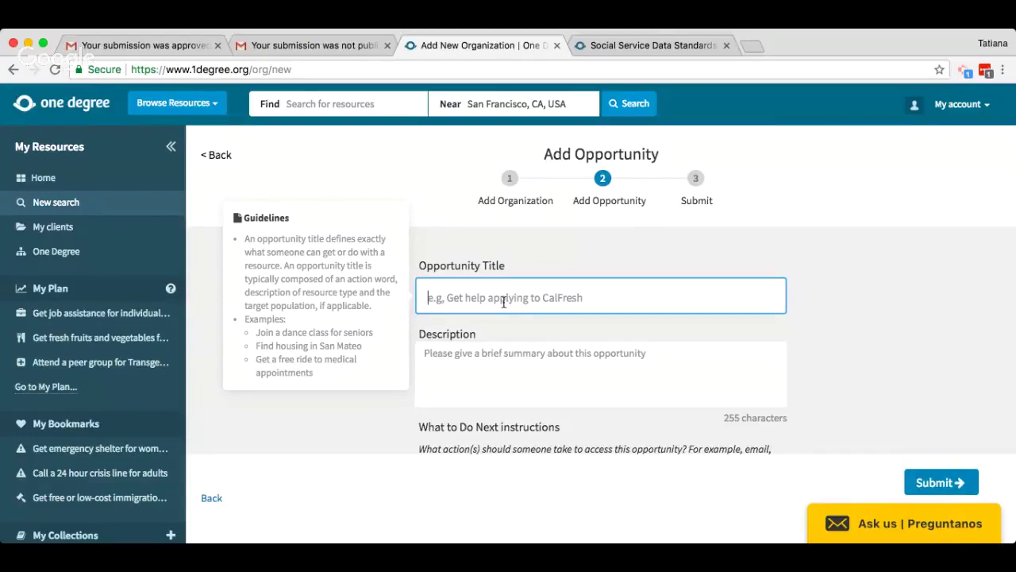
# - Title the opportunity "Get free food for homeless mothers with children"
pyautogui.write('Get free food for homeless mothers with children')
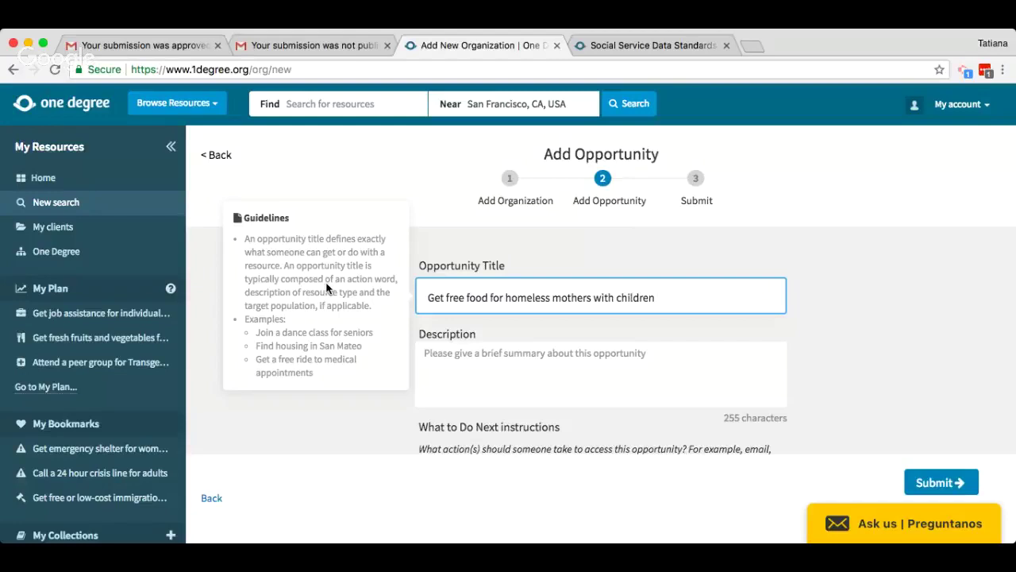
pyautogui.scroll(-1, 326, 288)
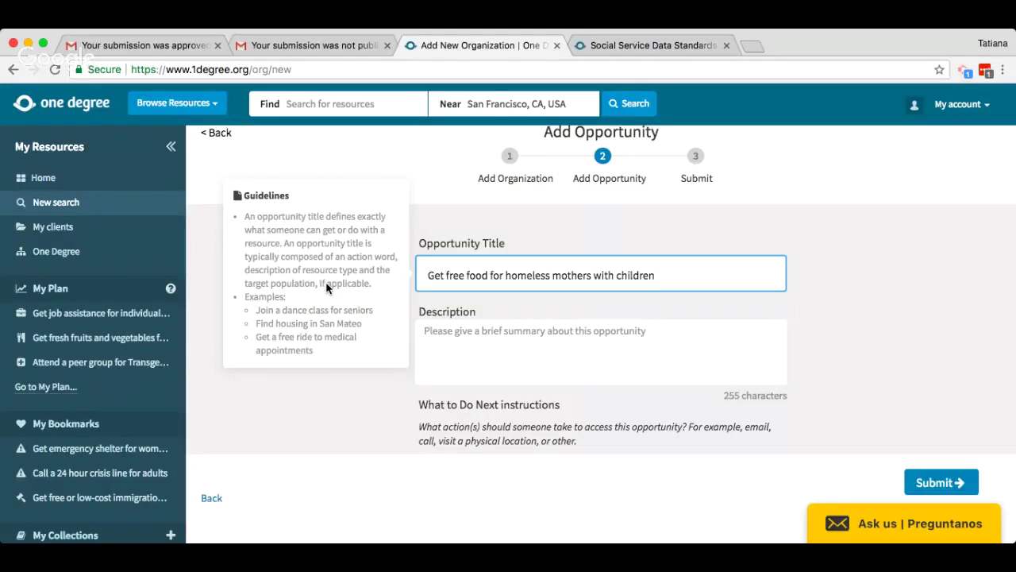
pyautogui.scroll(-3, 343, 370)
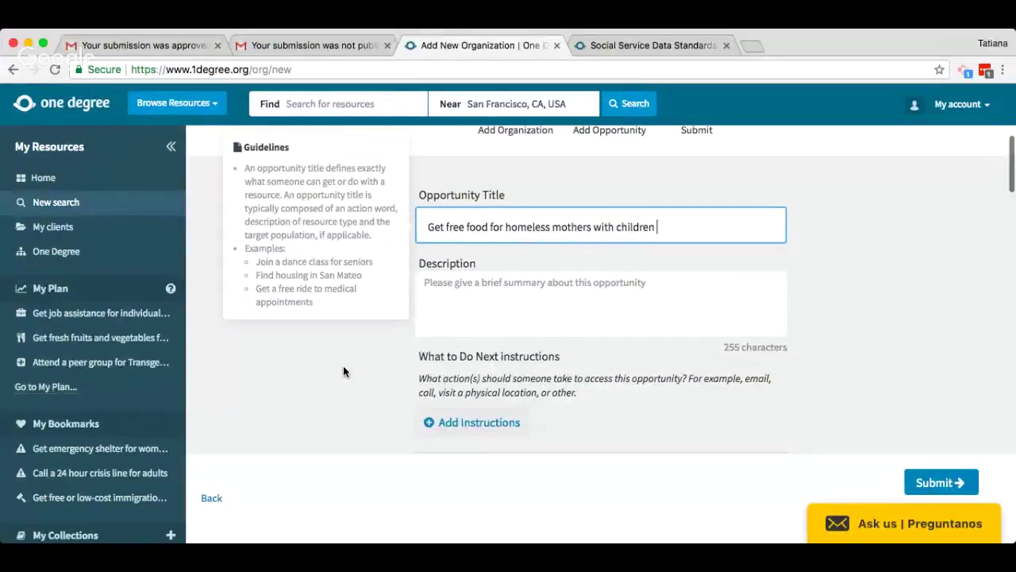
# - Describe the opportunity as "Fake Food Bank and Pantry provides free food for homeless mothers with children living in the Bay Area."
pyautogui.press('Tab')
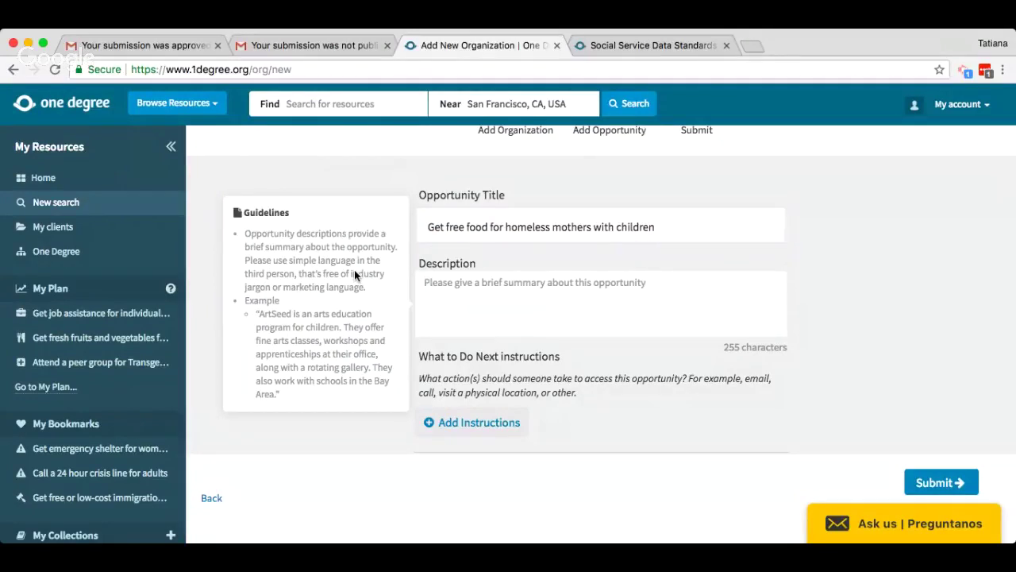
pyautogui.click(491, 305)
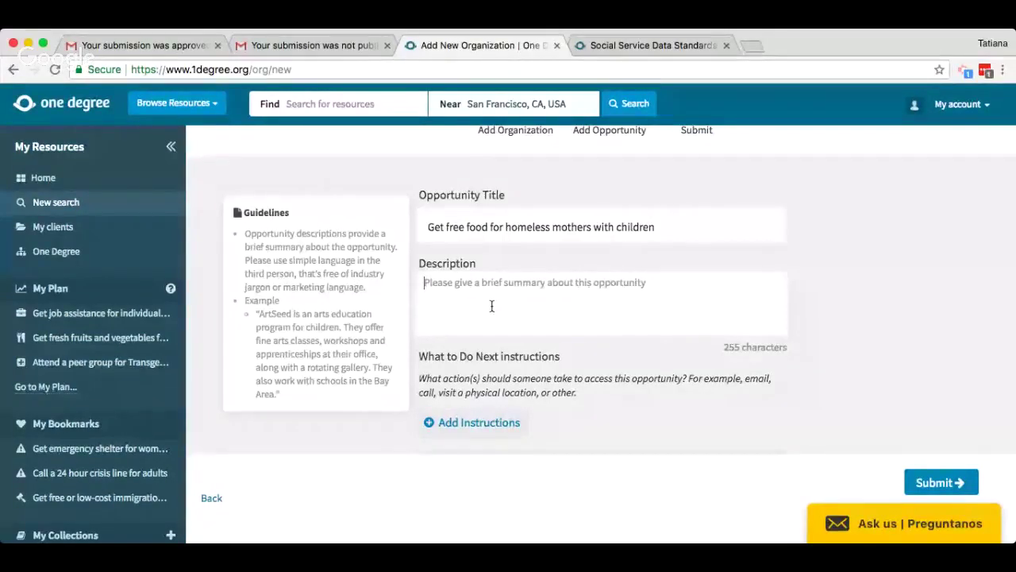
pyautogui.write('F')
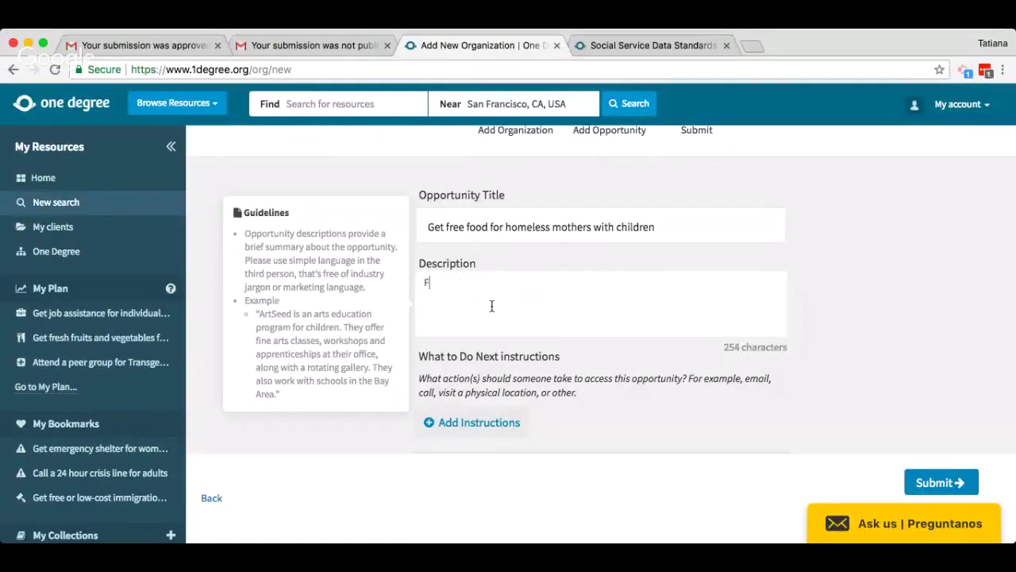
pyautogui.write('ake Food  Bank and Pantry p')
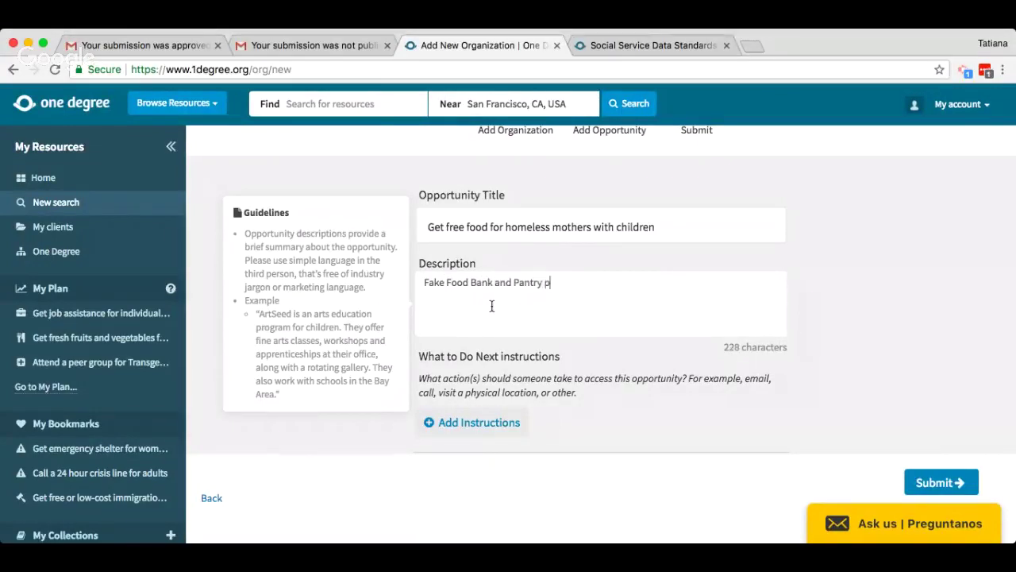
pyautogui.write('rovides free food for ')
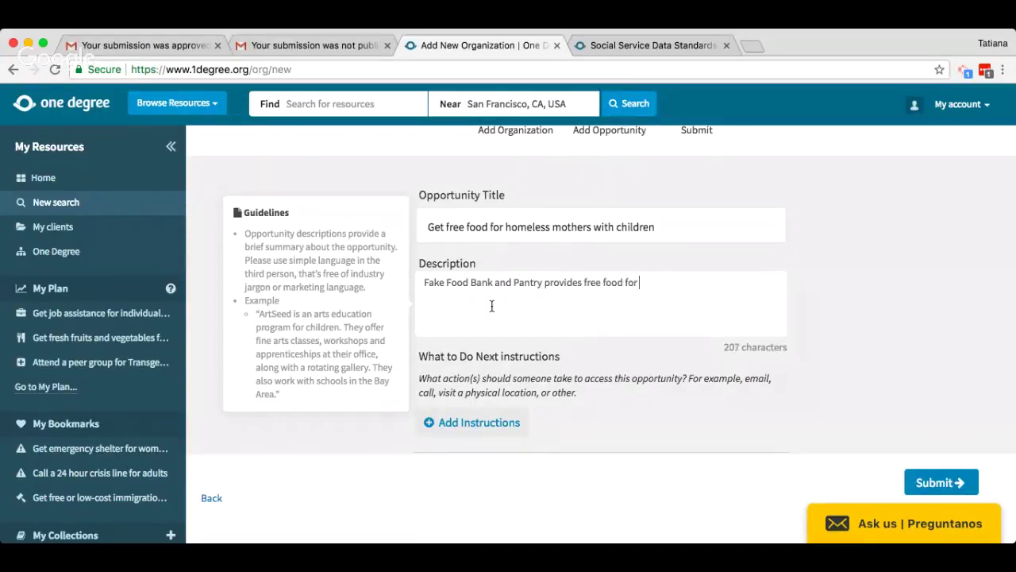
pyautogui.write('homeless mothers with ch')
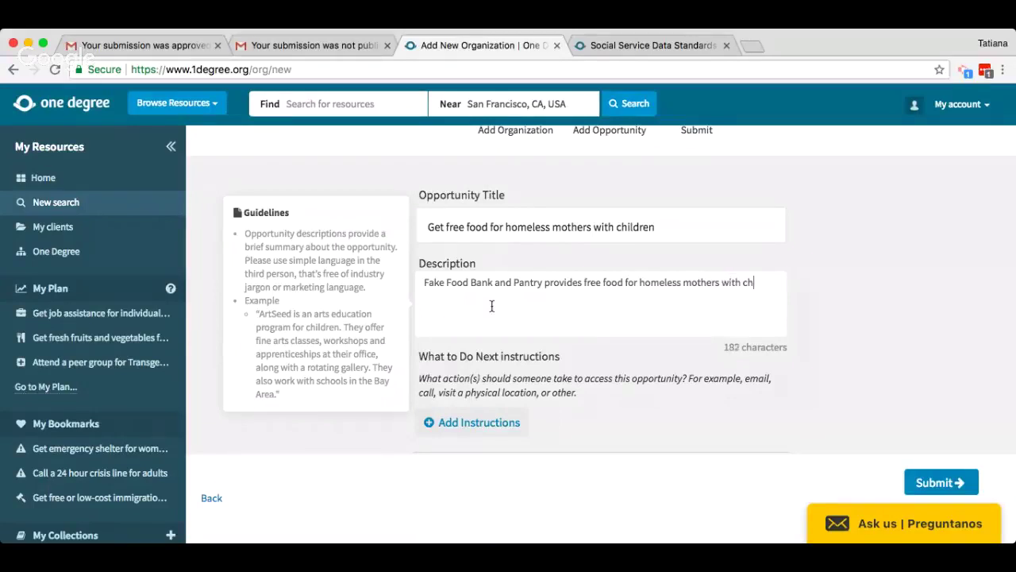
pyautogui.write('ildren livivng')
pyautogui.press('BackSpace')
pyautogui.press('BackSpace')
pyautogui.press('BackSpace')
pyautogui.press('BackSpace')
pyautogui.write('ng in the Bay Area.')
pyautogui.click(884, 317)
# - Start a What to Do Next instruction of type "Go to physical location(s)", choosing the Fake Food Bank and Pantry location
pyautogui.scroll(-3, 886, 322)
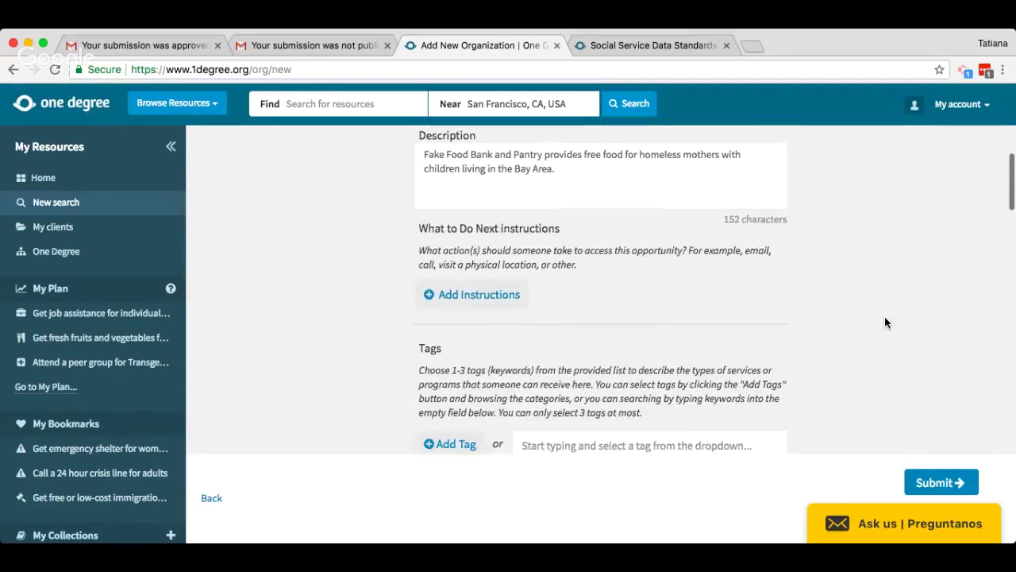
pyautogui.scroll(-2, 885, 323)
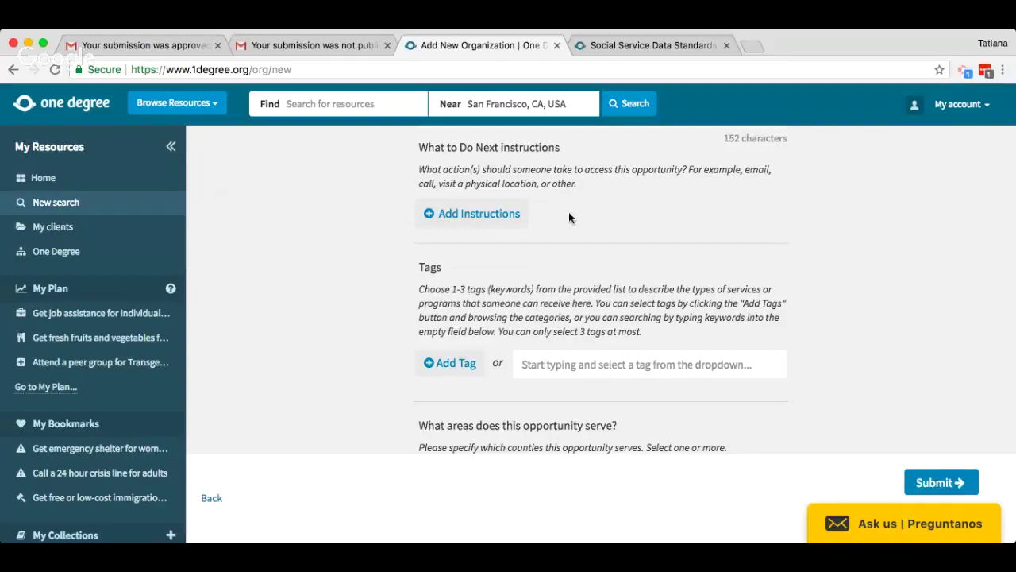
pyautogui.click(485, 217)
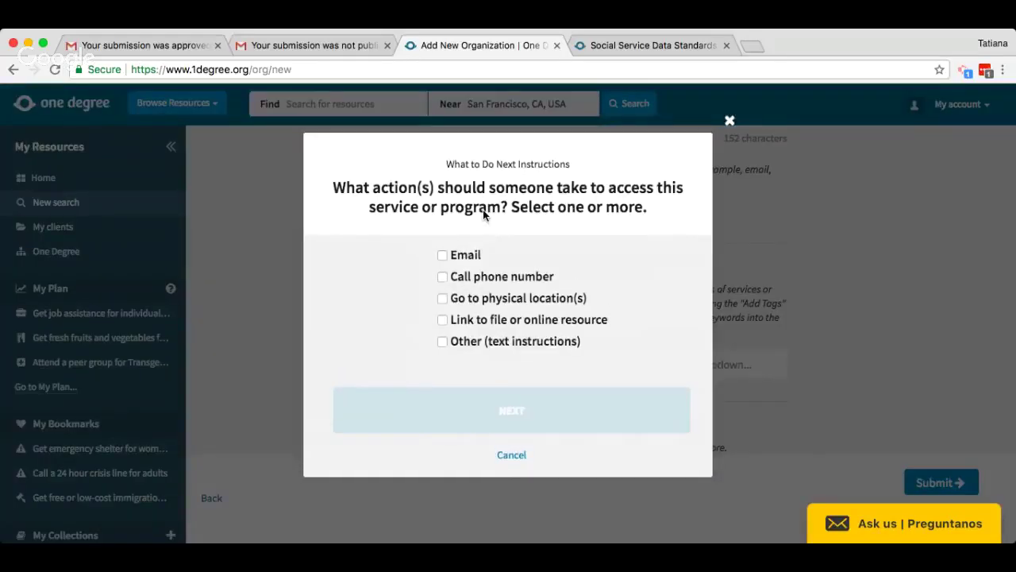
pyautogui.click(479, 302)
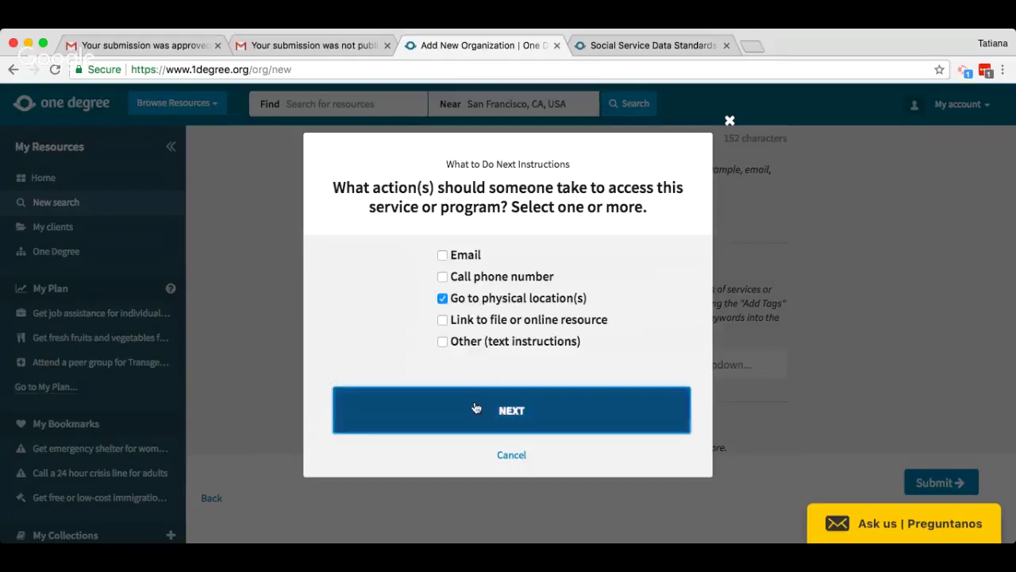
pyautogui.click(477, 408)
pyautogui.click(358, 259)
pyautogui.scroll(-1, 421, 292)
pyautogui.scroll(1, 465, 315)
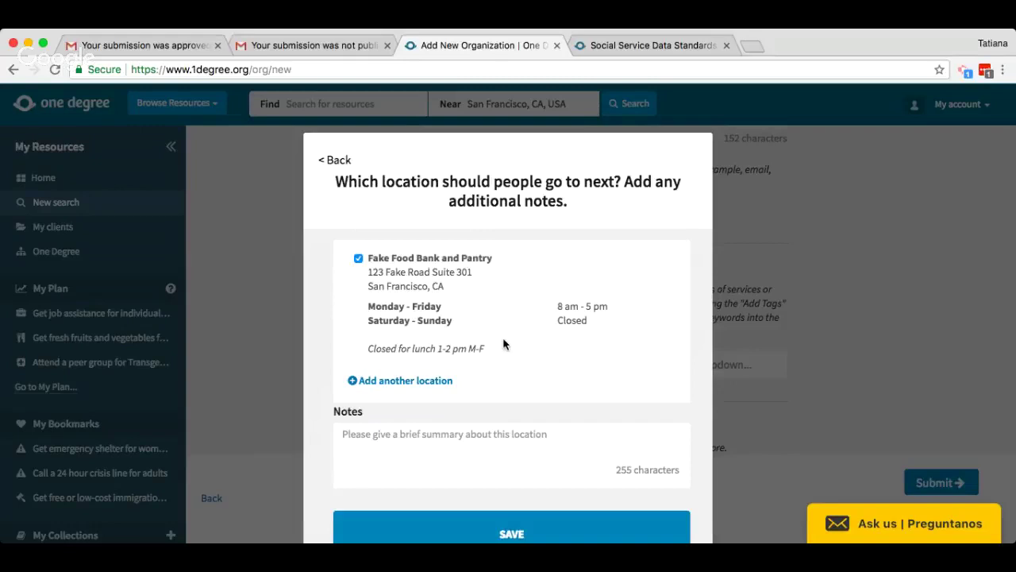
# - Add the location note "Please come as early as possible because lines are typically very long." and save the instruction
pyautogui.click(520, 439)
pyautogui.write('Pleas')
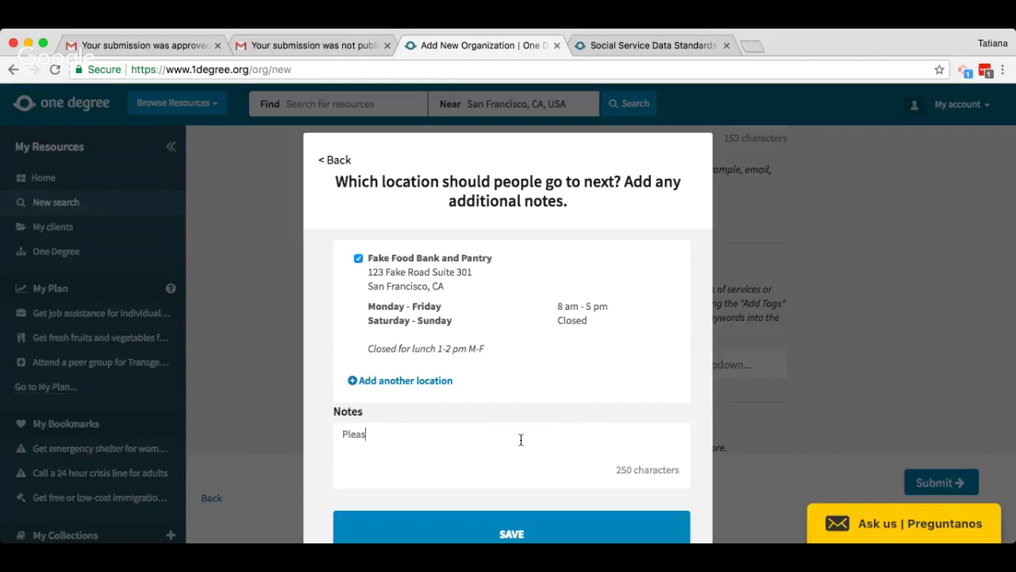
pyautogui.write('e come as early as possible be')
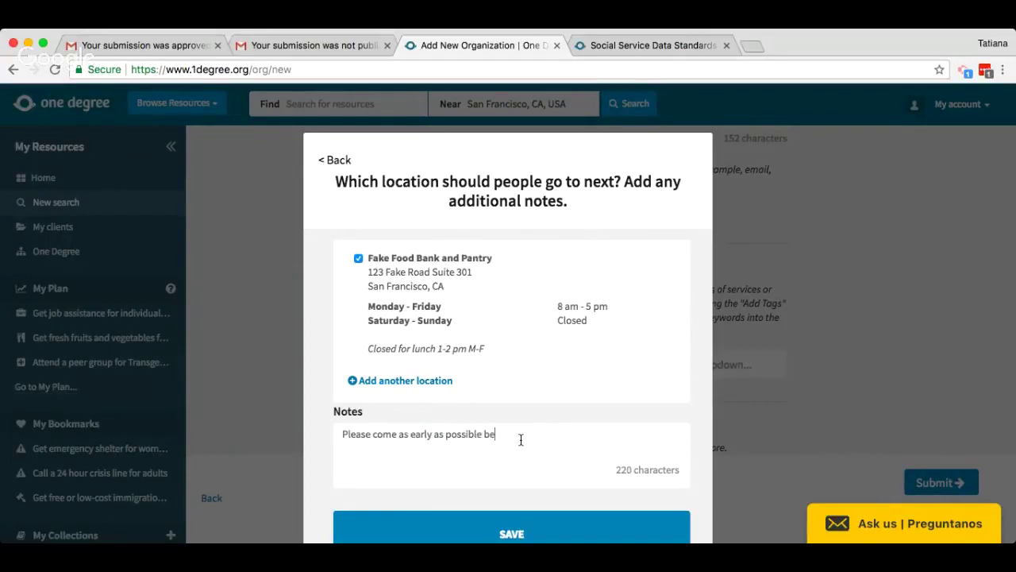
pyautogui.write('cause lines are typically very long.')
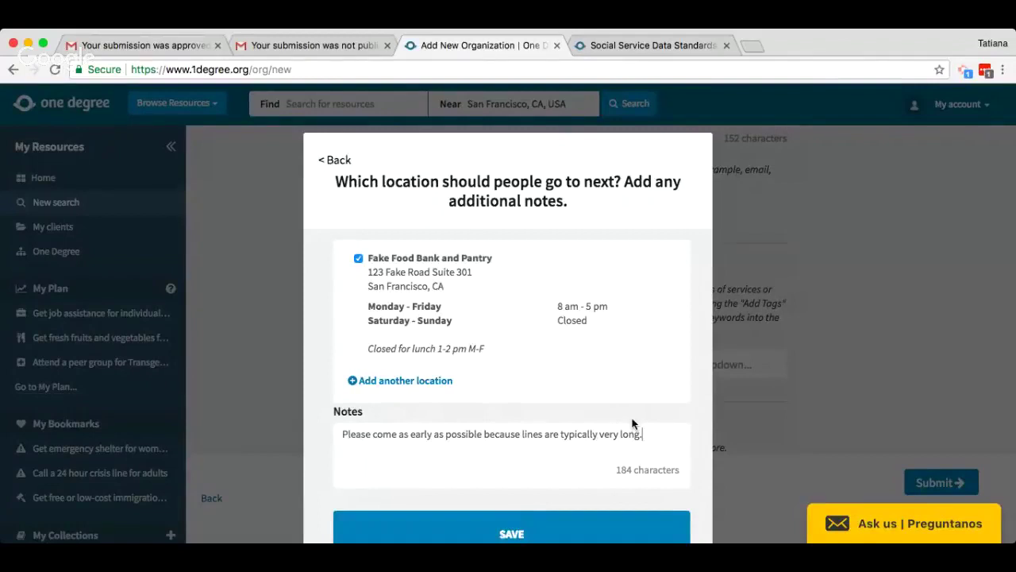
pyautogui.press('Return')
pyautogui.scroll(-1, 658, 476)
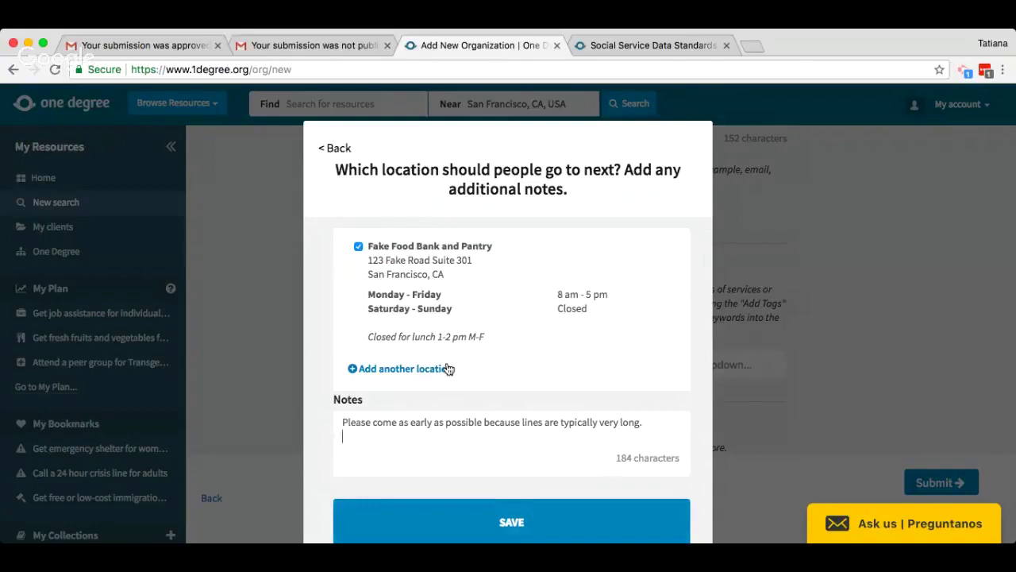
pyautogui.click(451, 519)
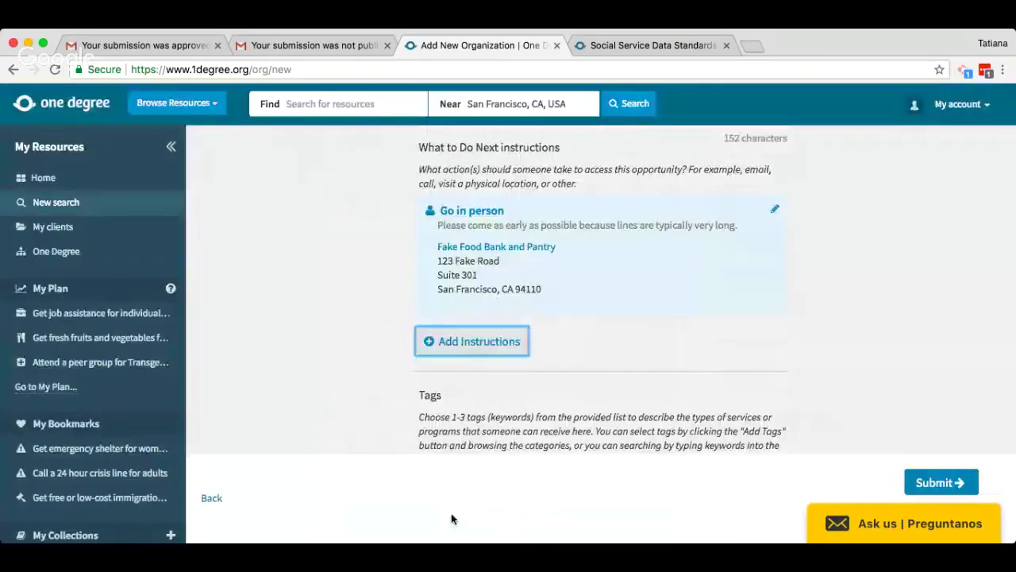
# - Tag the opportunity with Meals and Food pantries from the Food category
pyautogui.scroll(-2, 590, 392)
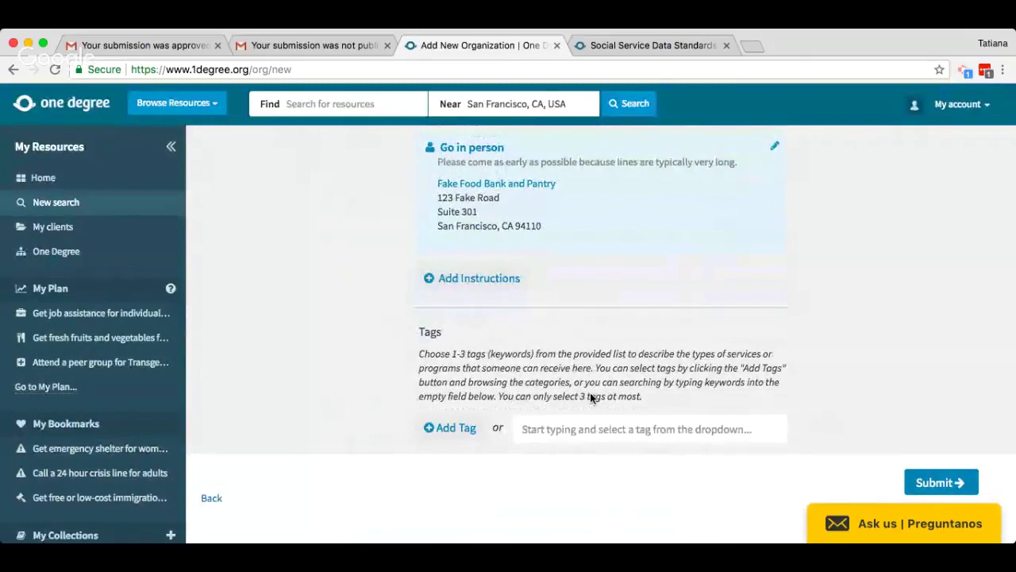
pyautogui.scroll(-1, 590, 395)
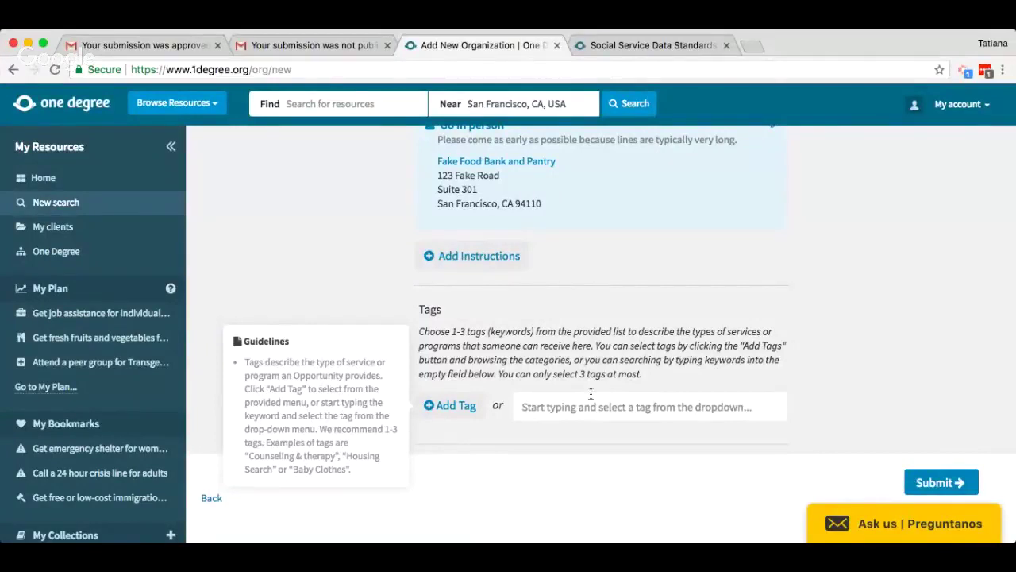
pyautogui.click(449, 406)
pyautogui.scroll(-3, 476, 357)
pyautogui.moveTo(508, 284)
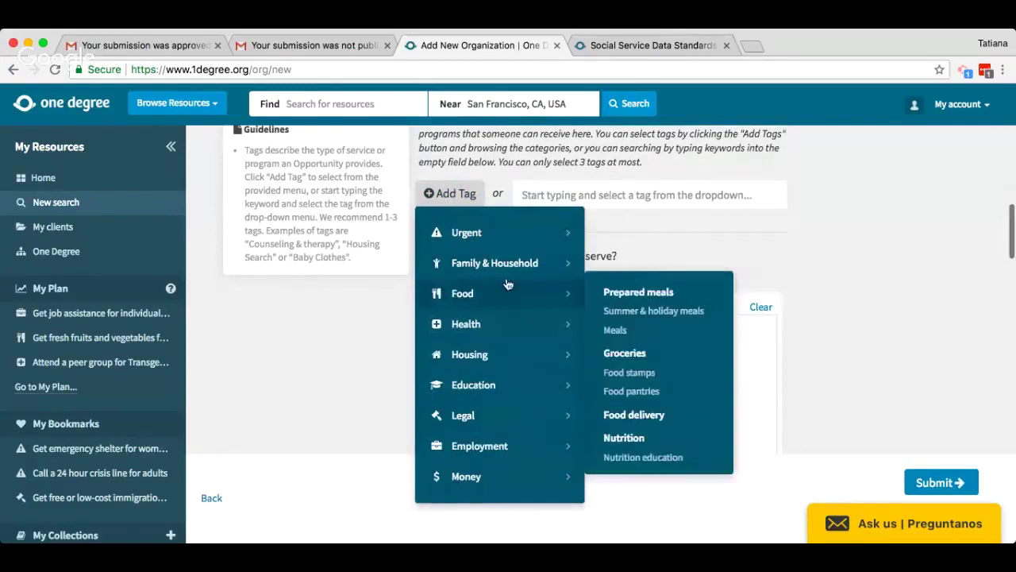
pyautogui.click(625, 327)
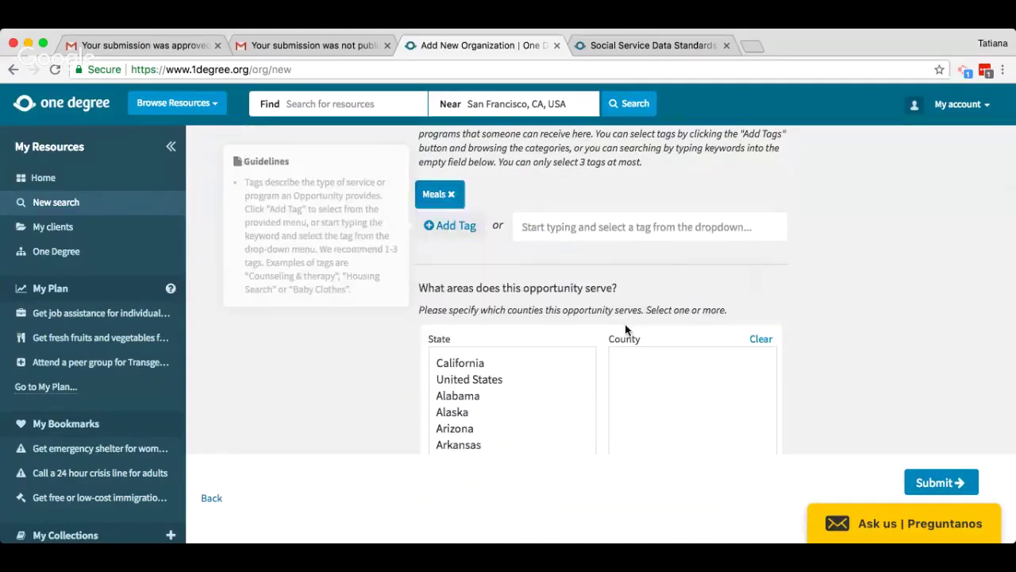
pyautogui.click(449, 225)
pyautogui.moveTo(532, 327)
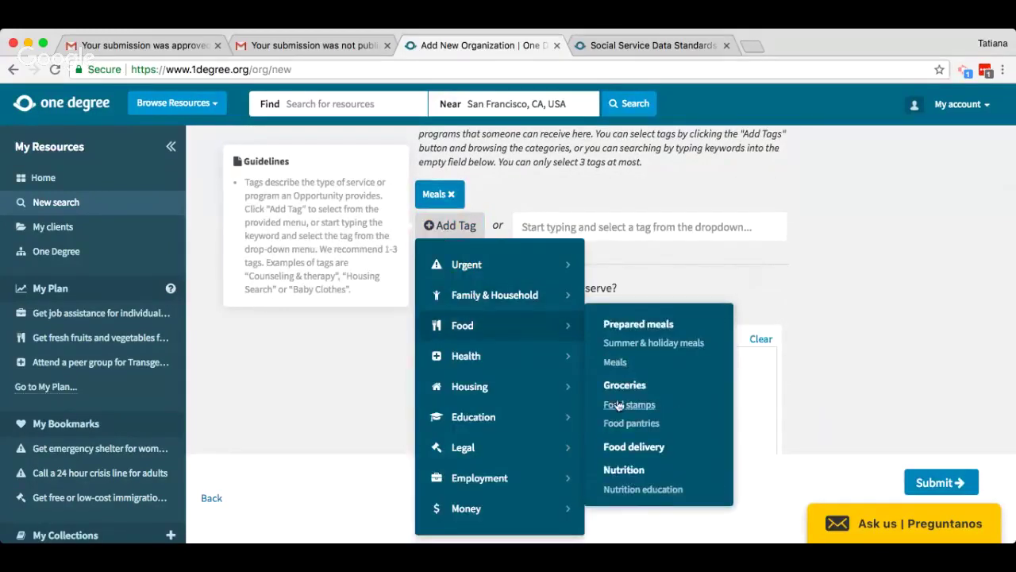
pyautogui.click(631, 422)
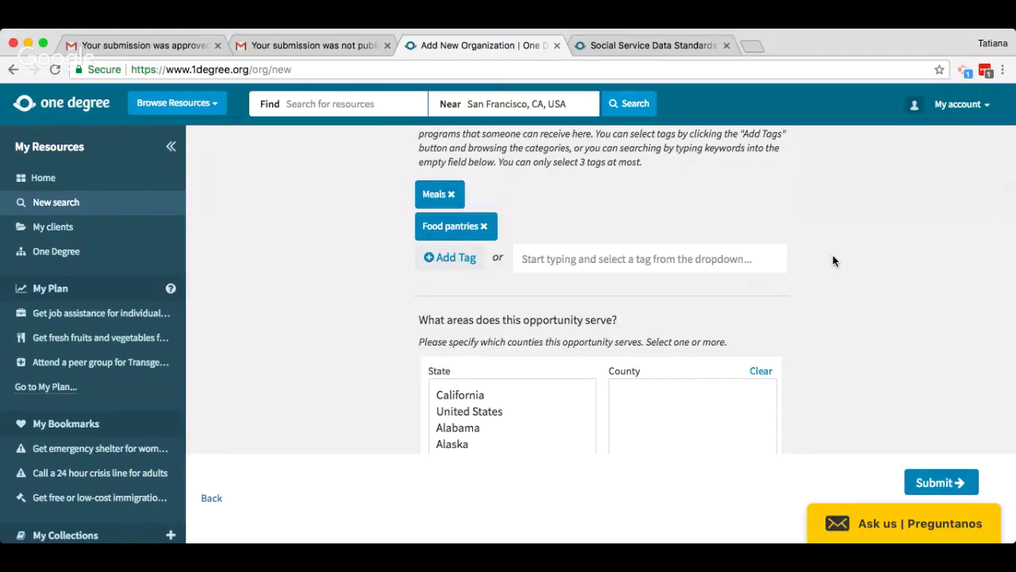
# - Show California's counties and review the selected areas that the opportunity serves
pyautogui.scroll(-1, 833, 260)
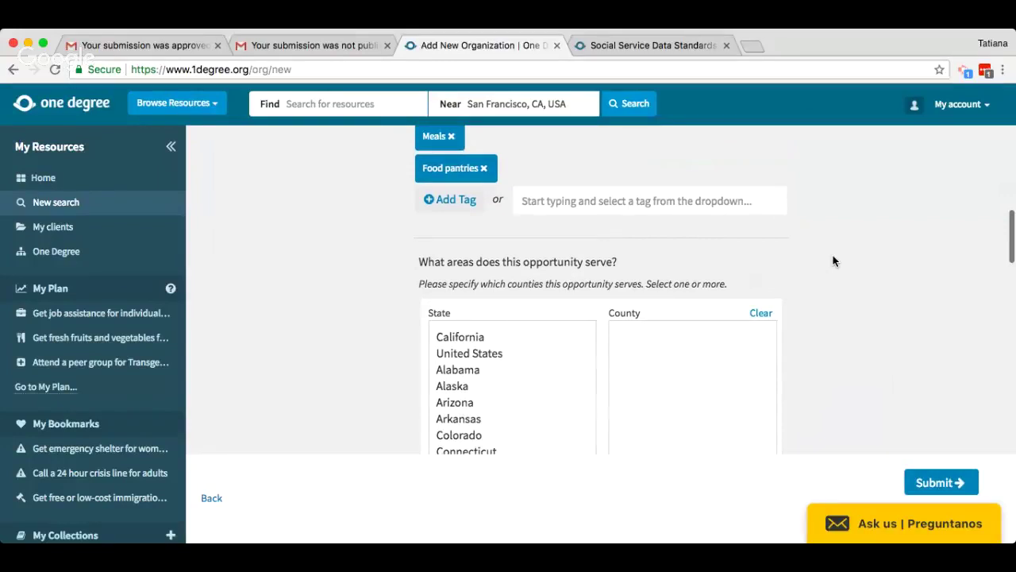
pyautogui.scroll(-2, 833, 260)
pyautogui.click(472, 251)
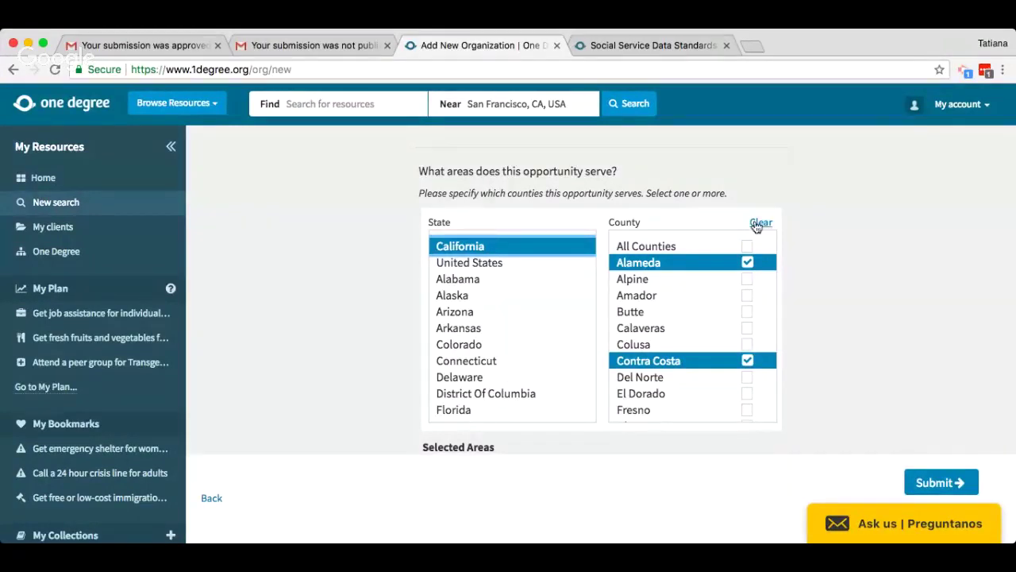
pyautogui.scroll(-10, 680, 334)
pyautogui.scroll(10, 680, 334)
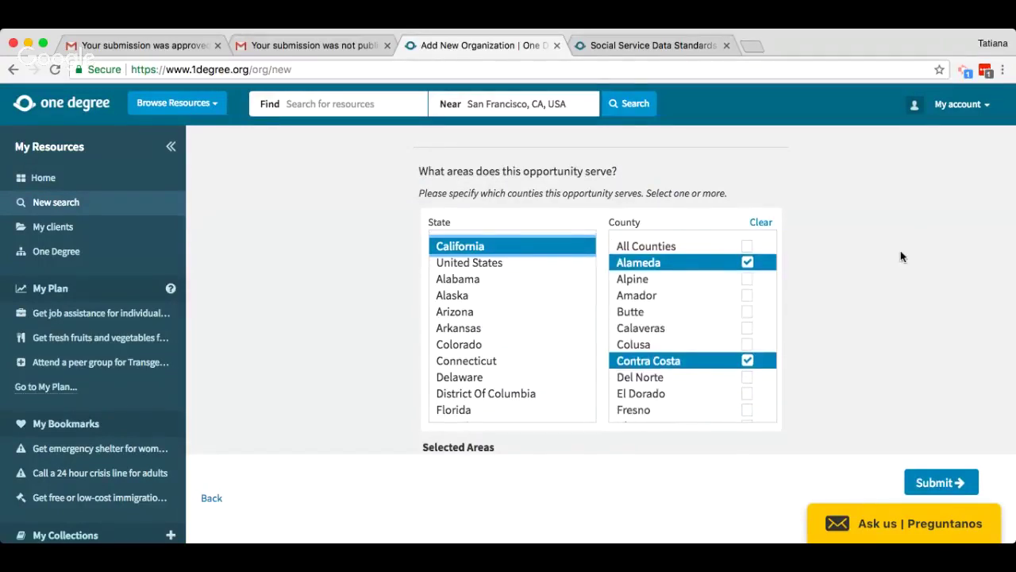
pyautogui.scroll(5, 900, 256)
pyautogui.scroll(-5, 901, 255)
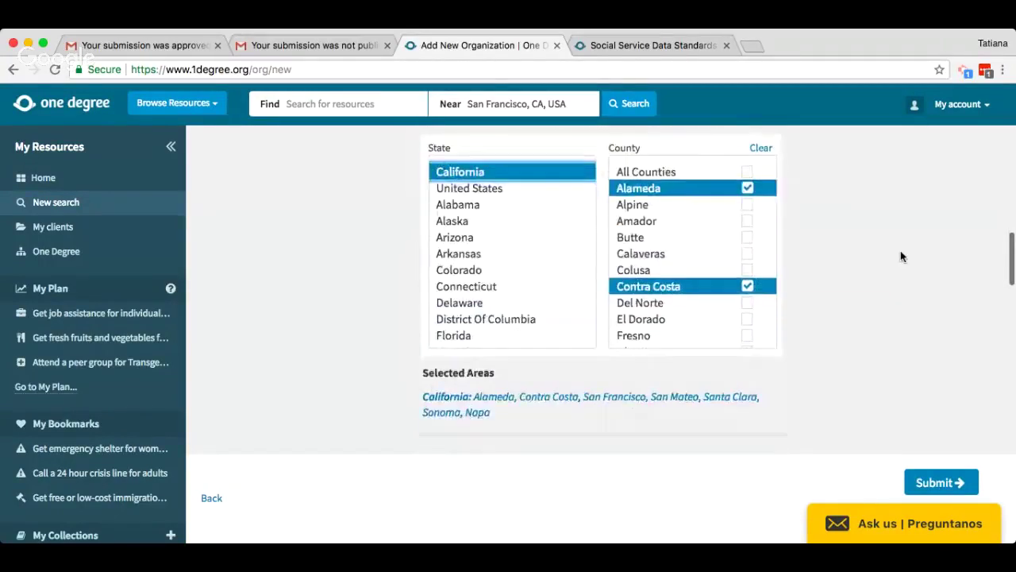
# - Remove Alameda from the opportunity's selected service areas and add it back
pyautogui.click(747, 250)
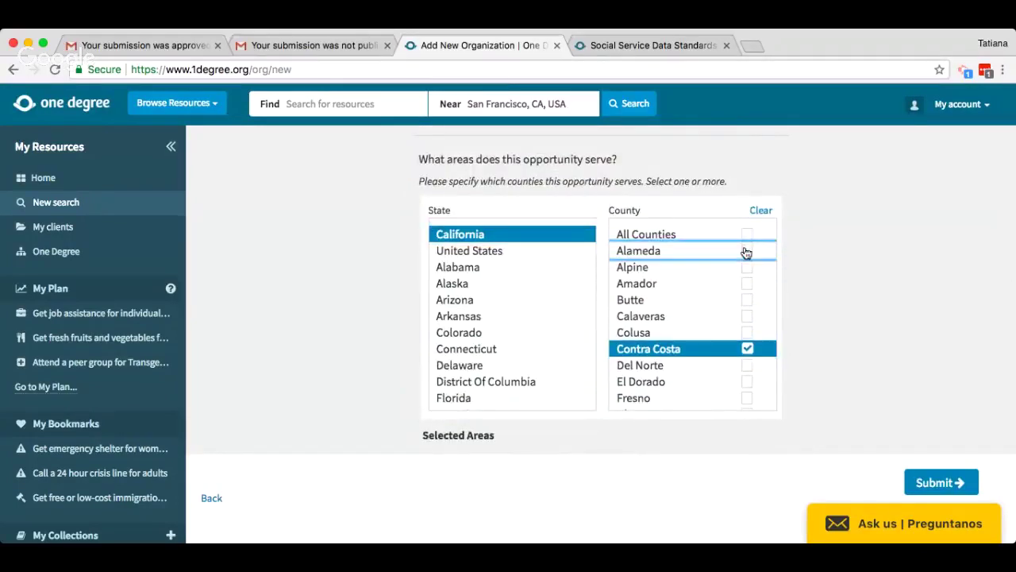
pyautogui.scroll(-8, 683, 370)
pyautogui.scroll(10, 683, 370)
pyautogui.scroll(-3, 843, 325)
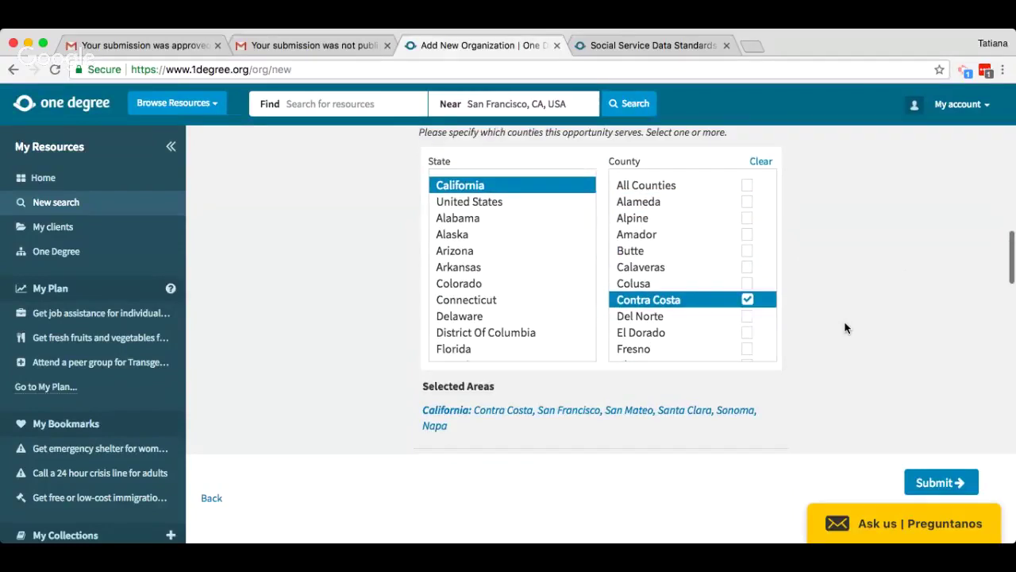
pyautogui.scroll(1, 794, 238)
pyautogui.click(767, 223)
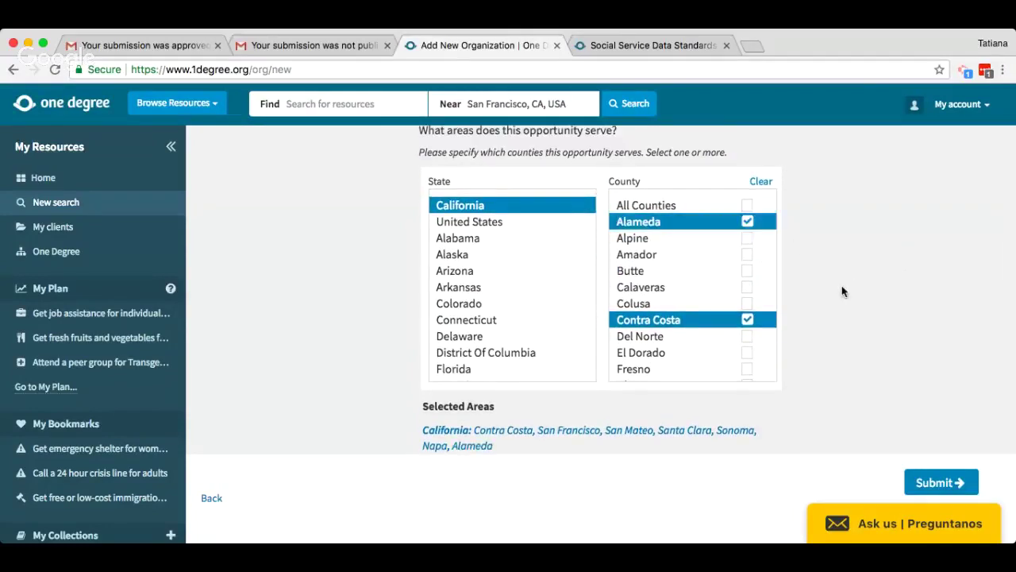
# - Mark the opportunity as having a cost, enter "$50 per class" as the specifics, and erase that text
pyautogui.scroll(-8, 842, 291)
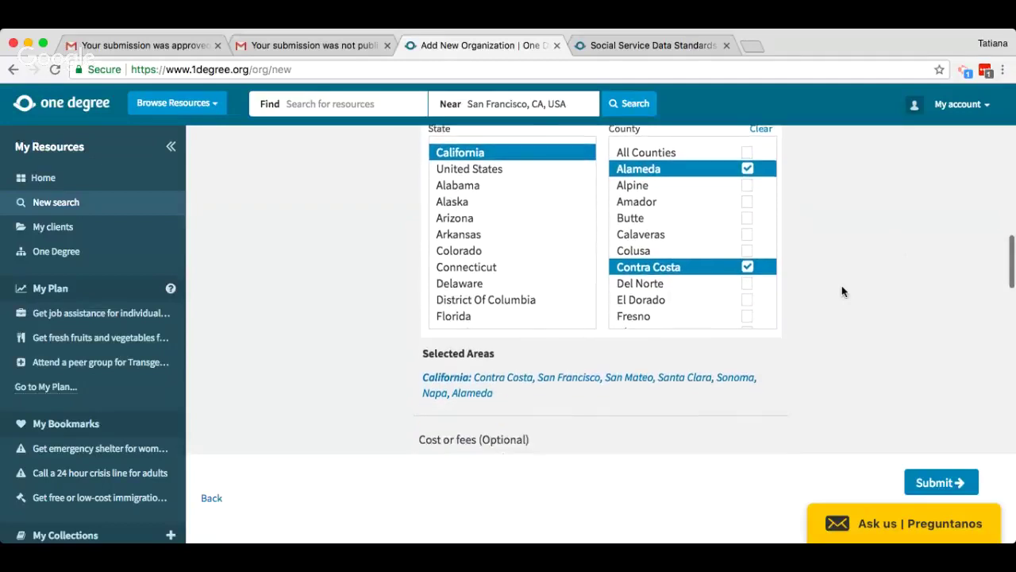
pyautogui.scroll(-2, 843, 291)
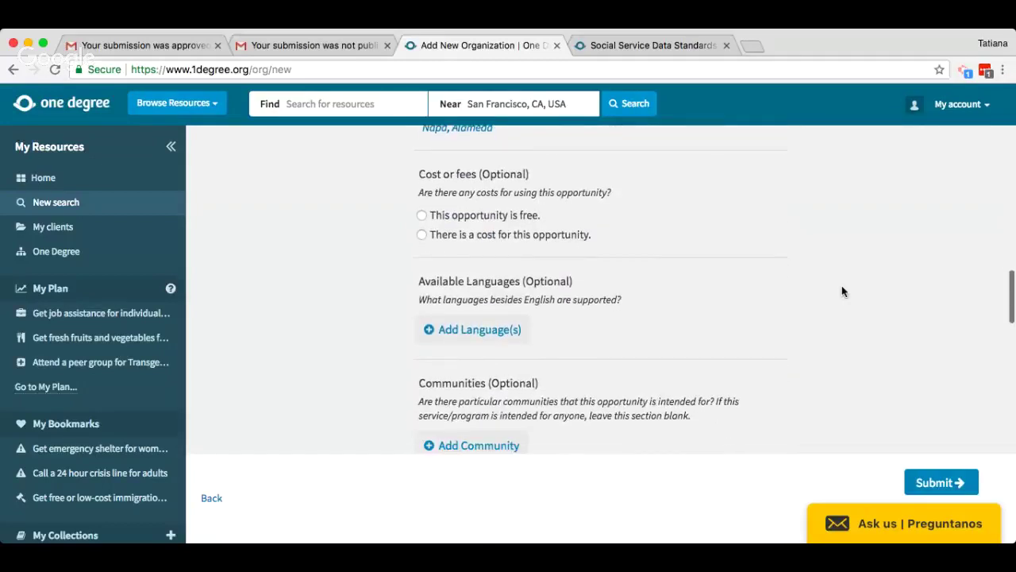
pyautogui.scroll(-1, 843, 291)
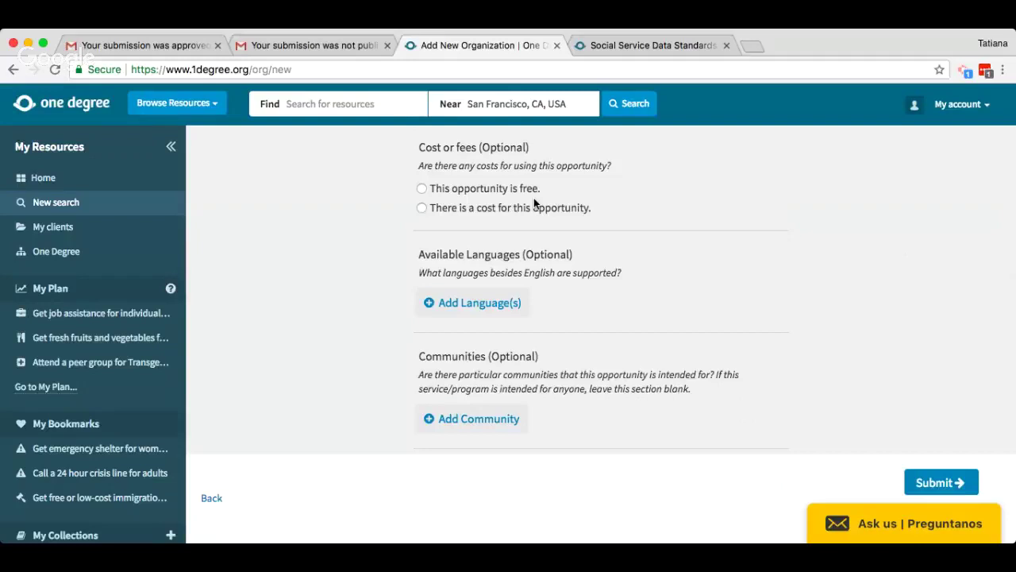
pyautogui.click(497, 209)
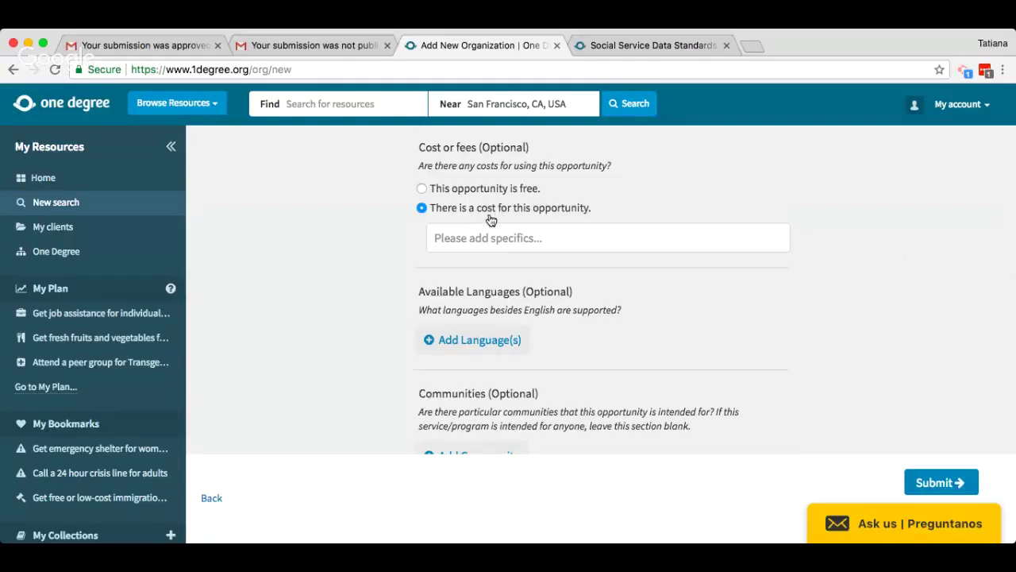
pyautogui.click(506, 239)
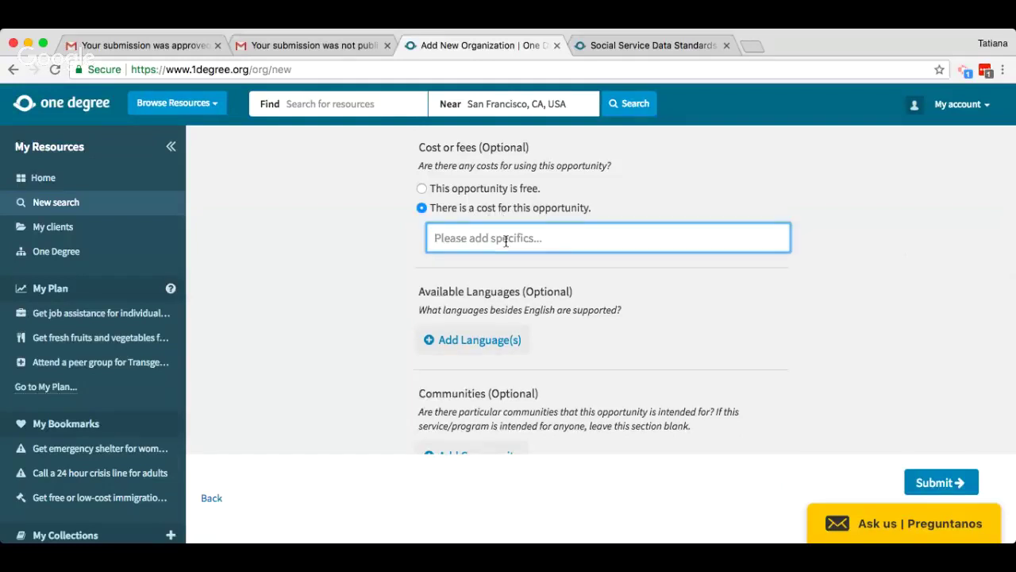
pyautogui.write('$50 per class')
pyautogui.press('BackSpace')
pyautogui.press('BackSpace')
pyautogui.press('BackSpace')
pyautogui.press('BackSpace')
pyautogui.press('BackSpace')
pyautogui.press('BackSpace')
pyautogui.press('BackSpace')
pyautogui.press('BackSpace')
pyautogui.press('BackSpace')
pyautogui.press('BackSpace')
pyautogui.press('BackSpace')
pyautogui.press('BackSpace')
pyautogui.press('BackSpace')
pyautogui.press('BackSpace')
# - Enter "sliding scale based on income" as the specifics of the opportunity's cost
pyautogui.write('medical')
pyautogui.press('BackSpace')
pyautogui.press('BackSpace')
pyautogui.press('BackSpace')
pyautogui.press('BackSpace')
pyautogui.press('BackSpace')
pyautogui.press('BackSpace')
pyautogui.press('BackSpace')
pyautogui.write('slidding')
pyautogui.press('BackSpace')
pyautogui.press('BackSpace')
pyautogui.press('BackSpace')
pyautogui.press('BackSpace')
pyautogui.write('ing sclae')
pyautogui.press('BackSpace')
pyautogui.press('BackSpace')
pyautogui.press('BackSpace')
pyautogui.press('BackSpace')
pyautogui.write('cale based on income')
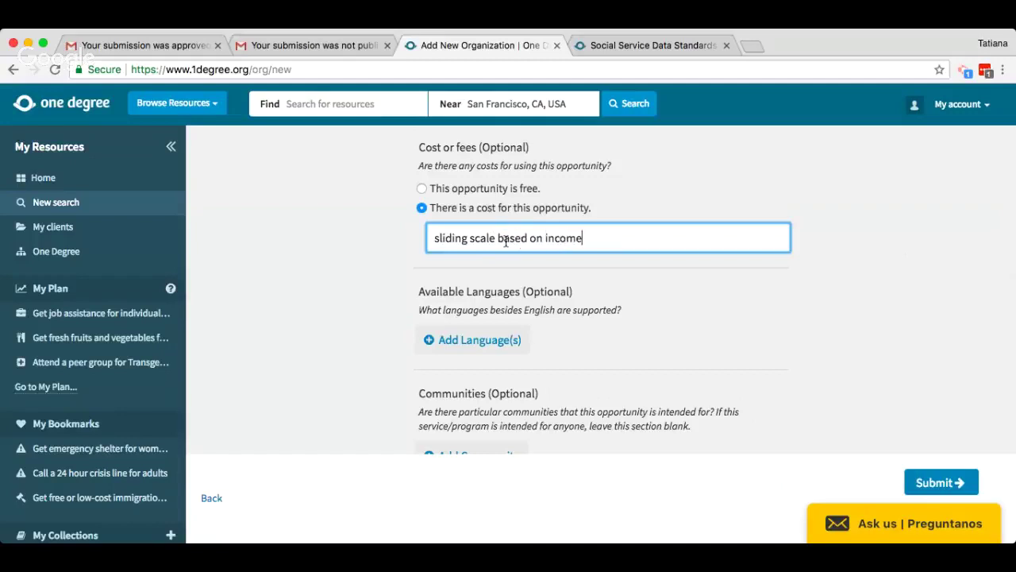
# - Clear the cost specifics and mark the opportunity as free
pyautogui.tripleClick(523, 246)
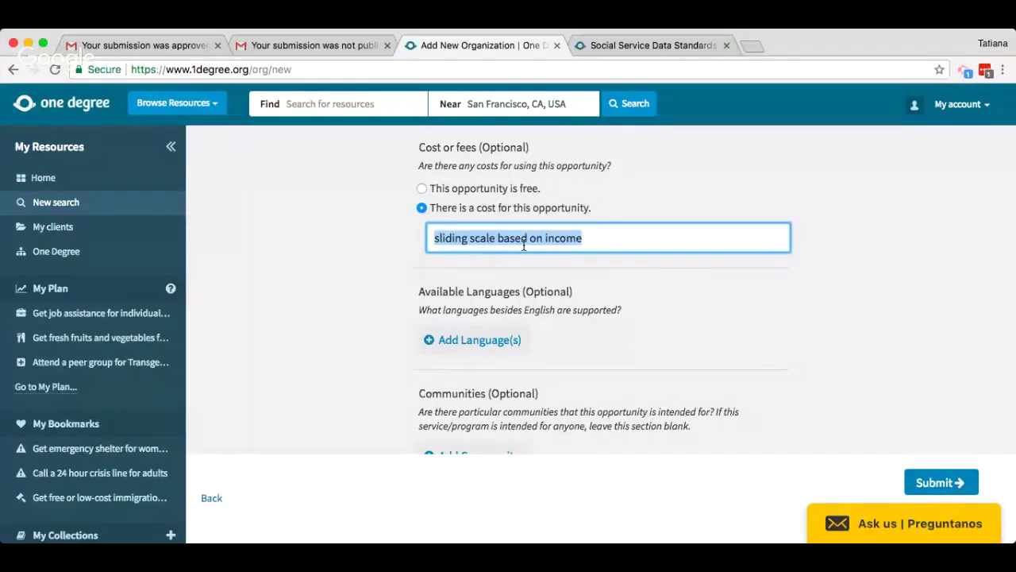
pyautogui.press('BackSpace')
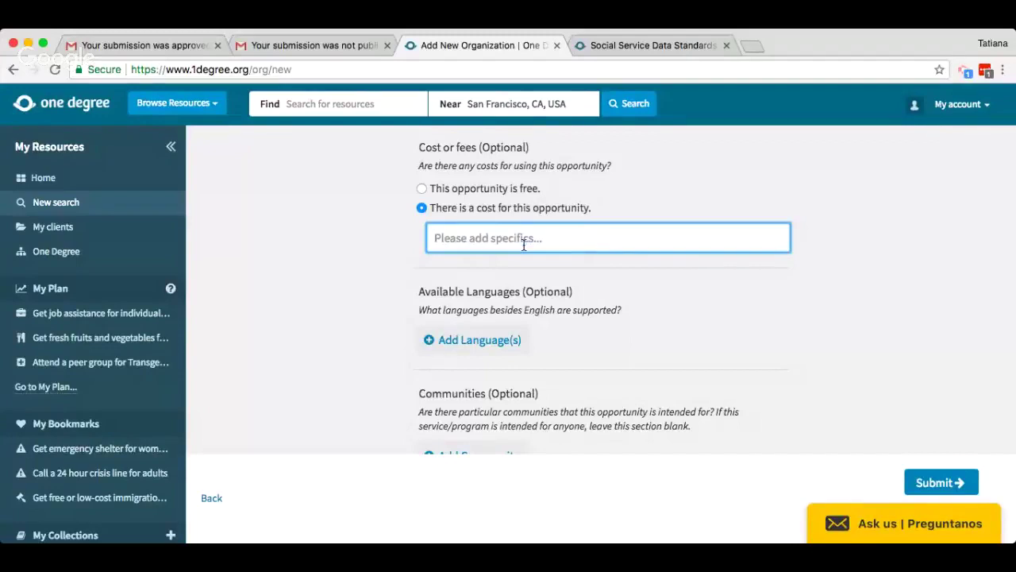
pyautogui.click(422, 188)
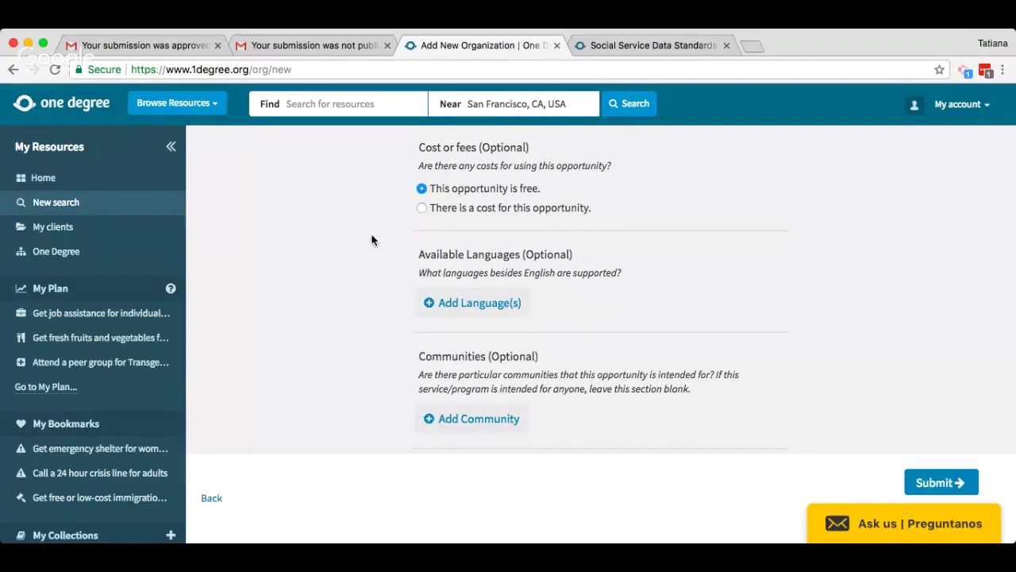
# - Add Spanish, Russian and Korean as the supported languages besides English and save the selection
pyautogui.scroll(-3, 373, 239)
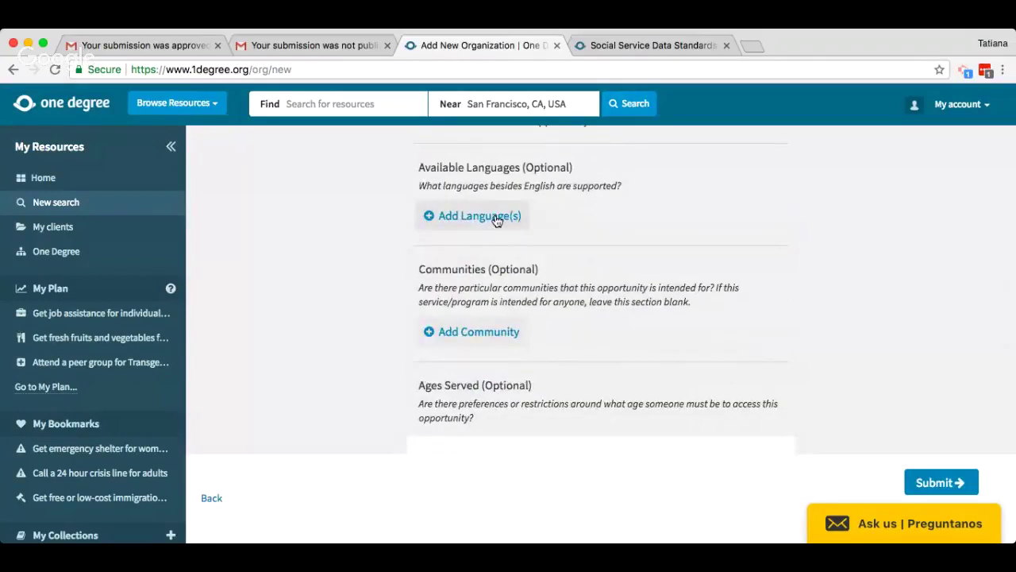
pyautogui.click(497, 221)
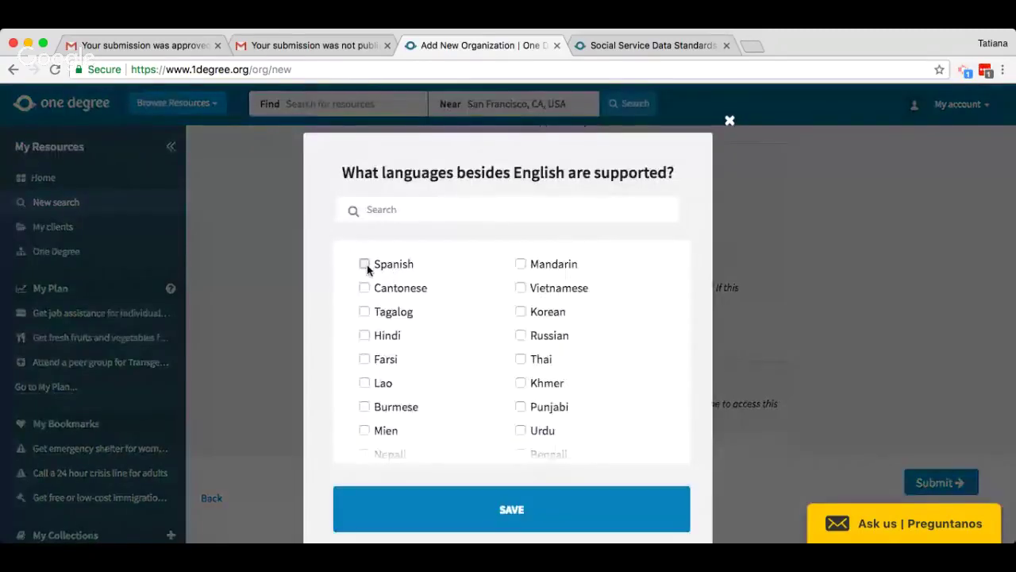
pyautogui.click(365, 264)
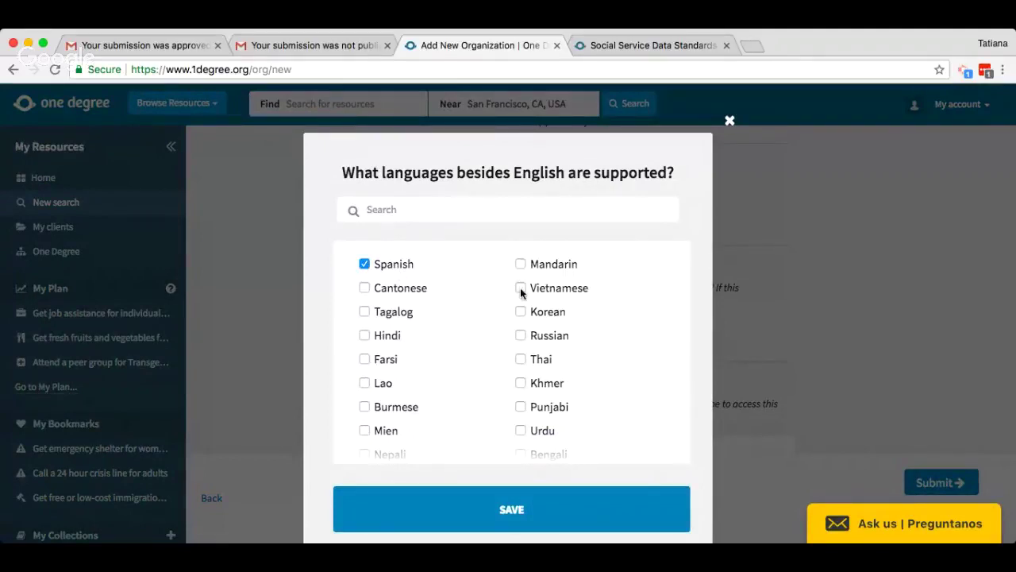
pyautogui.click(520, 335)
pyautogui.click(520, 312)
pyautogui.click(554, 509)
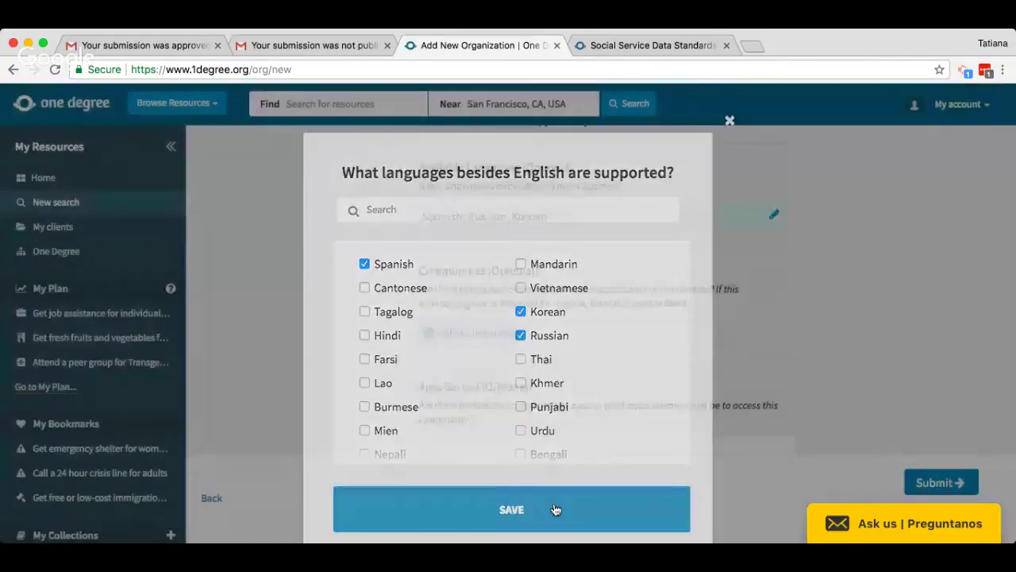
# - Add mothers as the community the opportunity is intended for and save the selection
pyautogui.scroll(-1, 541, 253)
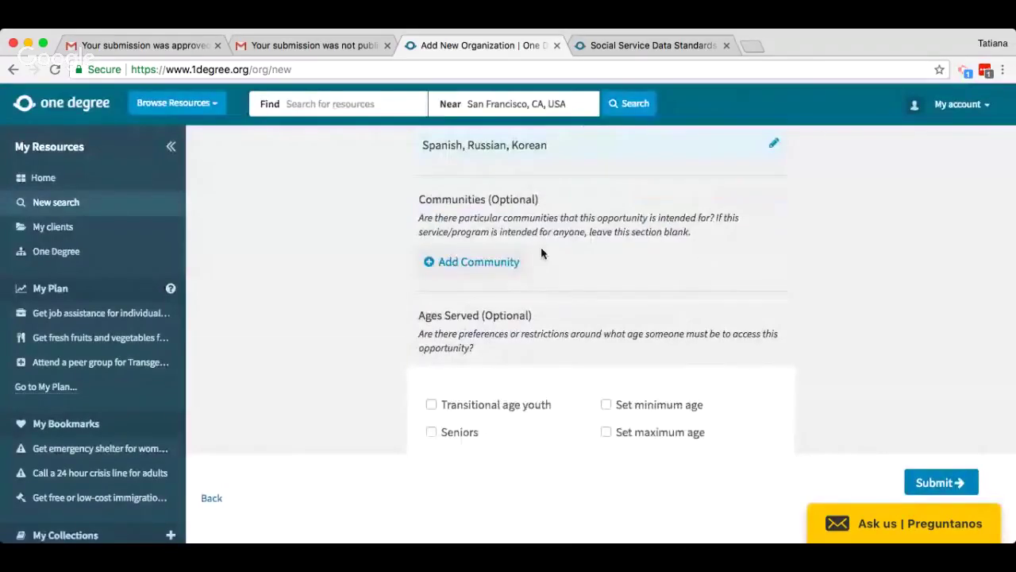
pyautogui.scroll(-1, 510, 258)
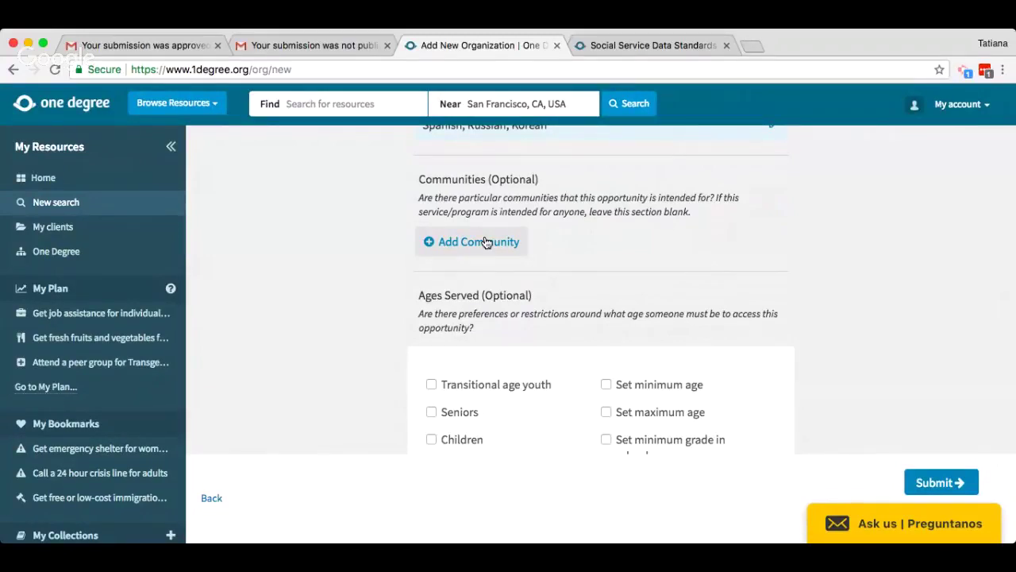
pyautogui.click(486, 242)
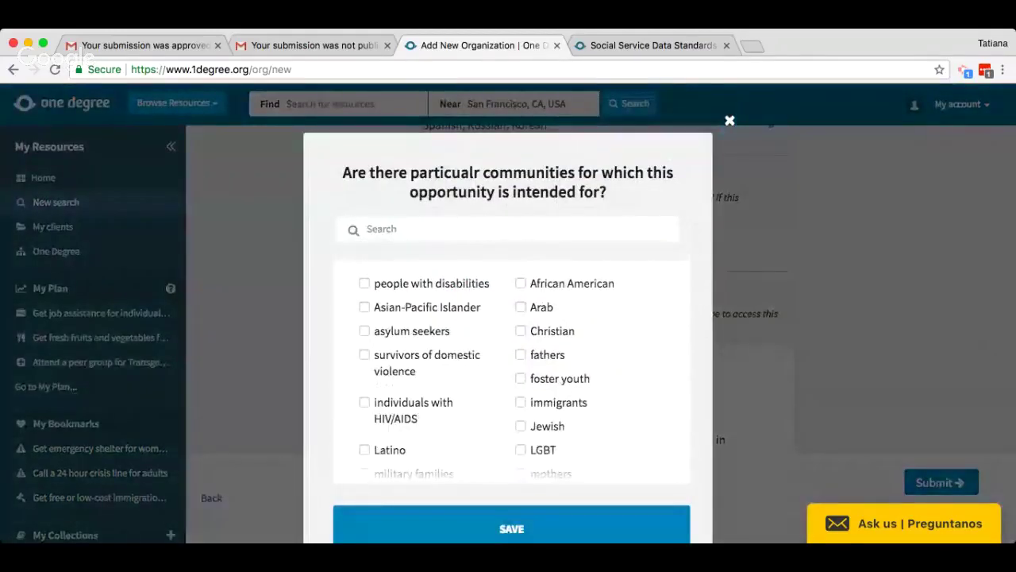
pyautogui.press('Escape')
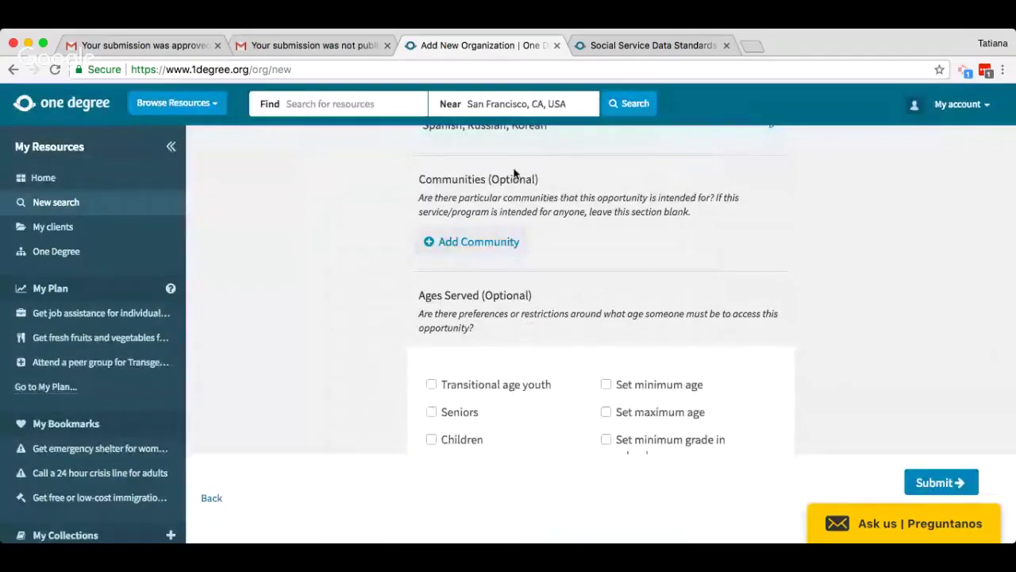
pyautogui.click(489, 250)
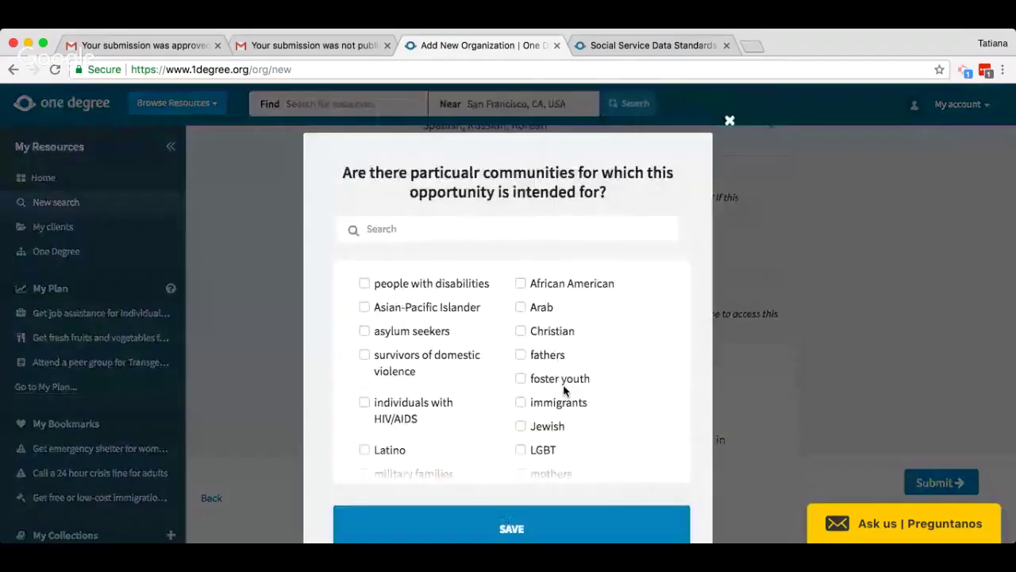
pyautogui.scroll(-2, 555, 396)
pyautogui.click(548, 426)
pyautogui.scroll(2, 546, 417)
pyautogui.scroll(-2, 547, 418)
pyautogui.scroll(-5, 547, 416)
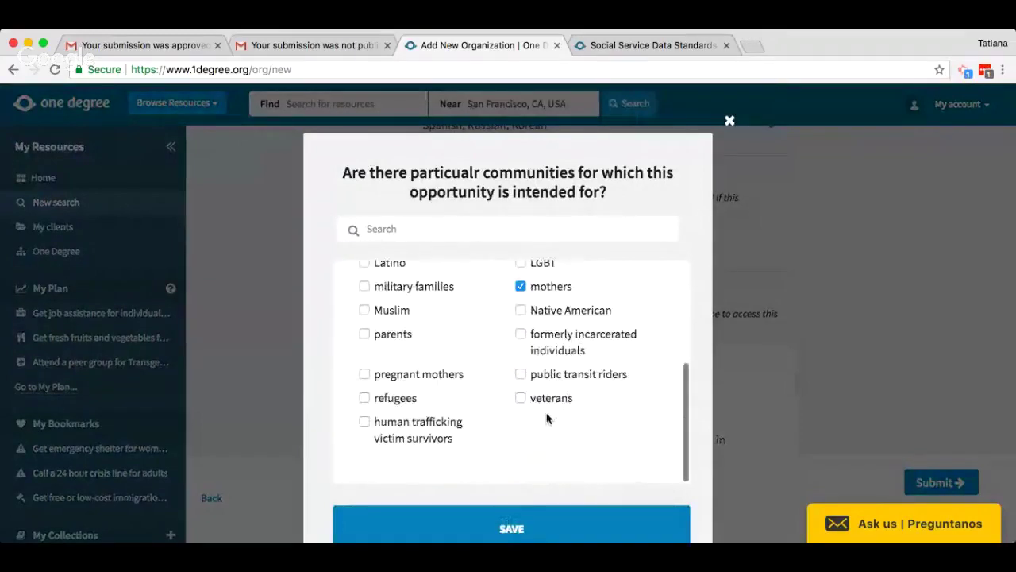
pyautogui.scroll(2, 535, 332)
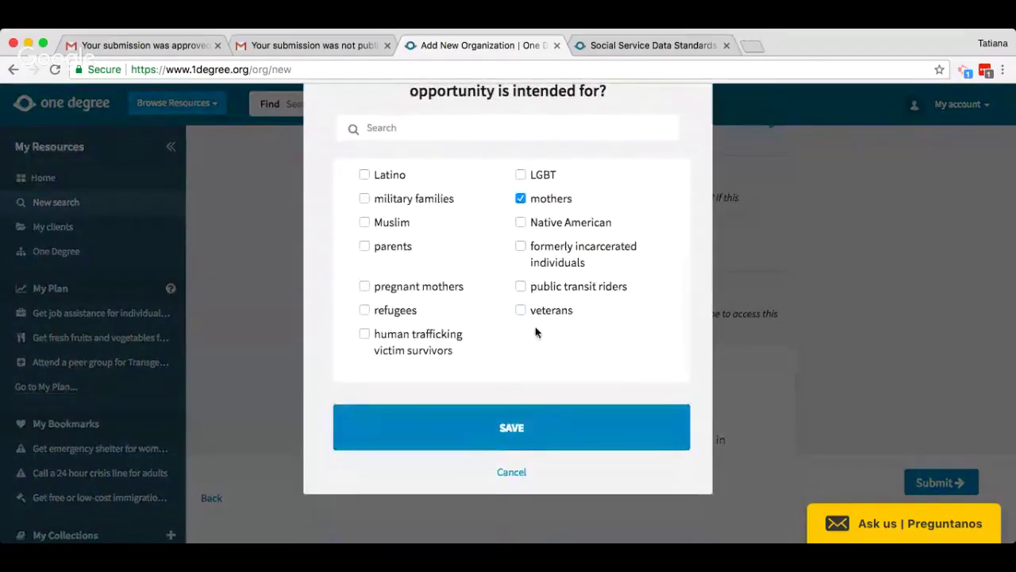
pyautogui.scroll(1, 535, 332)
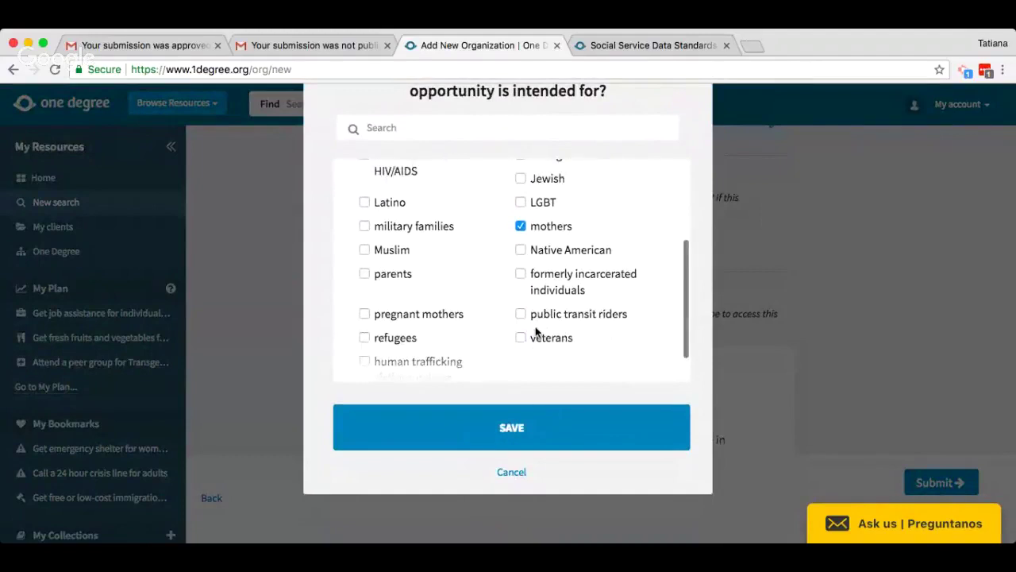
pyautogui.scroll(-1, 535, 326)
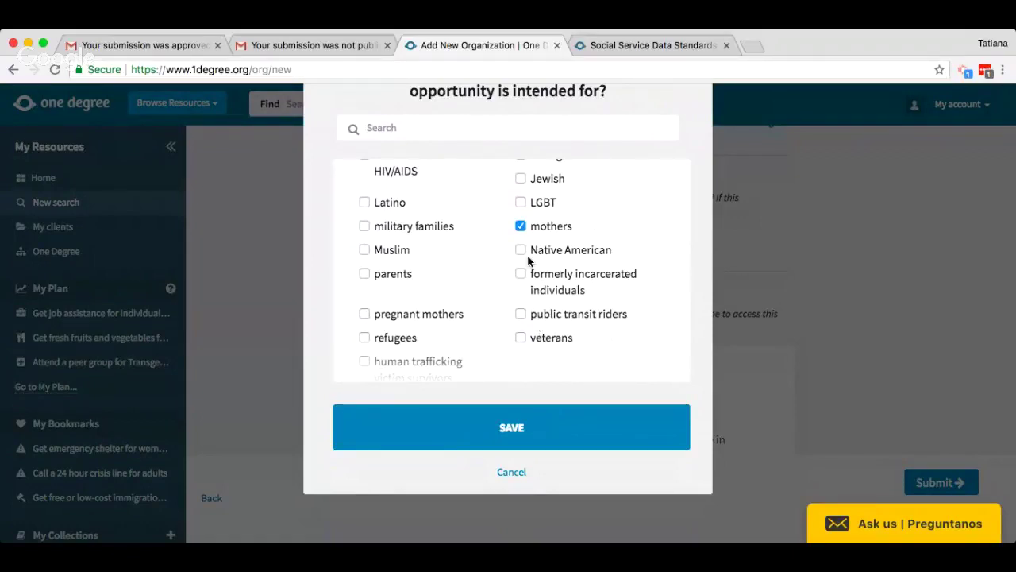
pyautogui.scroll(3, 429, 308)
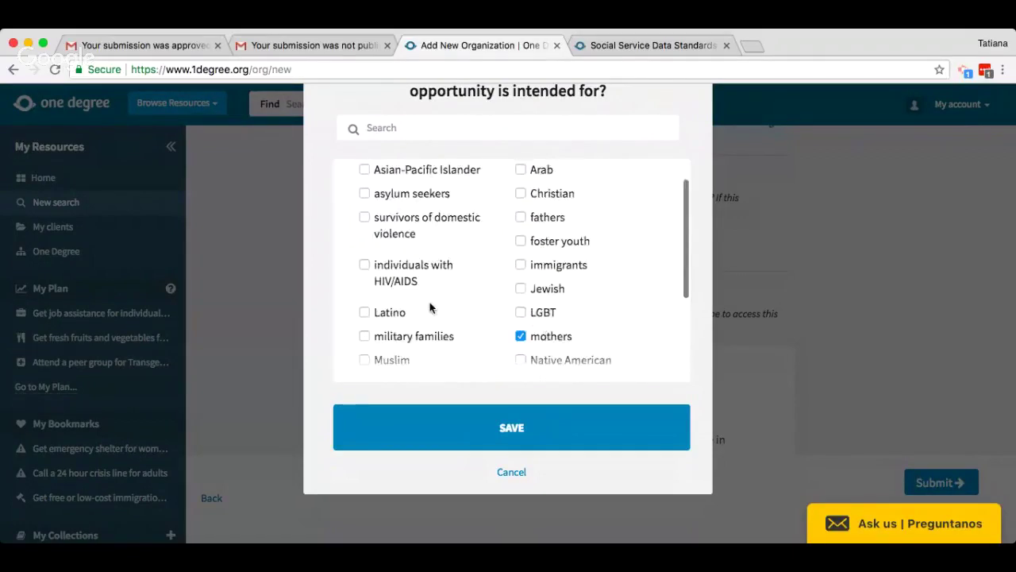
pyautogui.scroll(1, 399, 250)
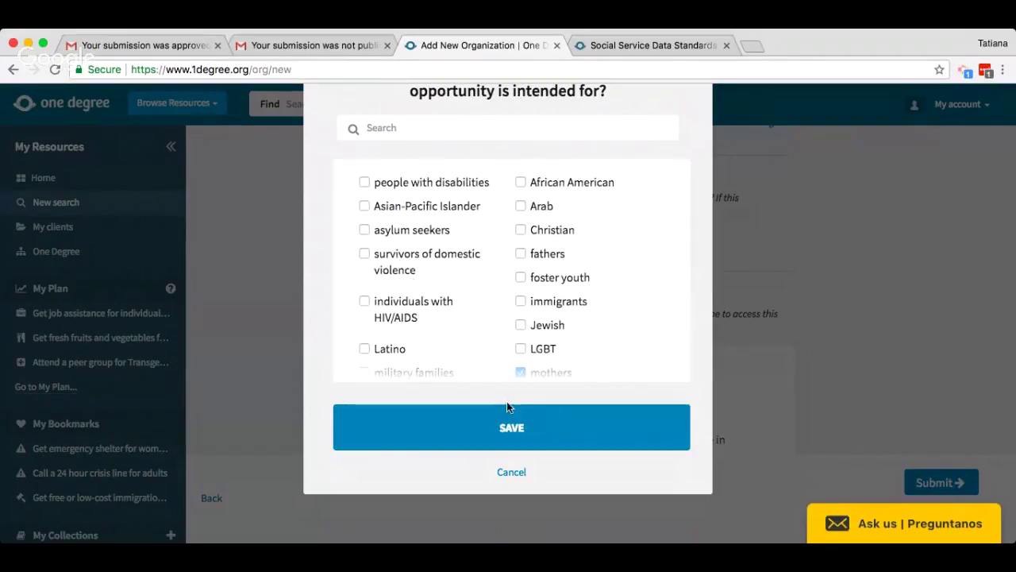
pyautogui.click(508, 426)
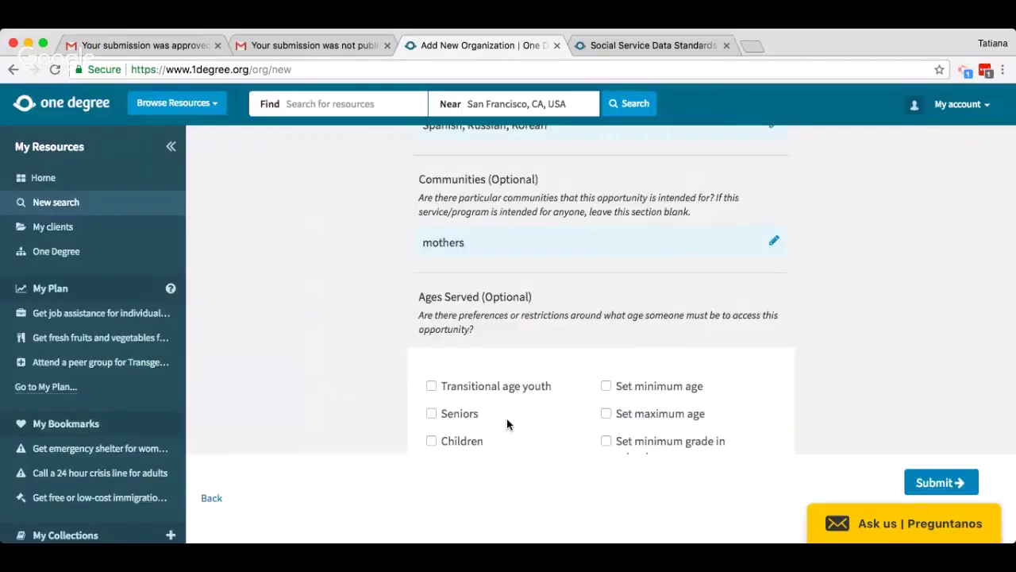
# - Mark the resource as having no eligibility requirements, and remove that mark again
pyautogui.scroll(-3, 328, 328)
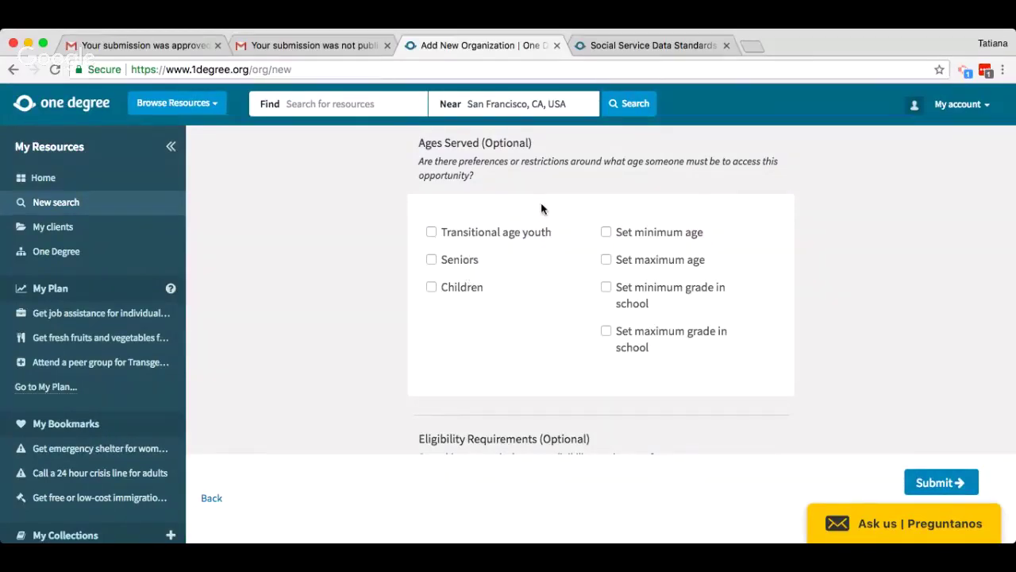
pyautogui.scroll(-5, 643, 290)
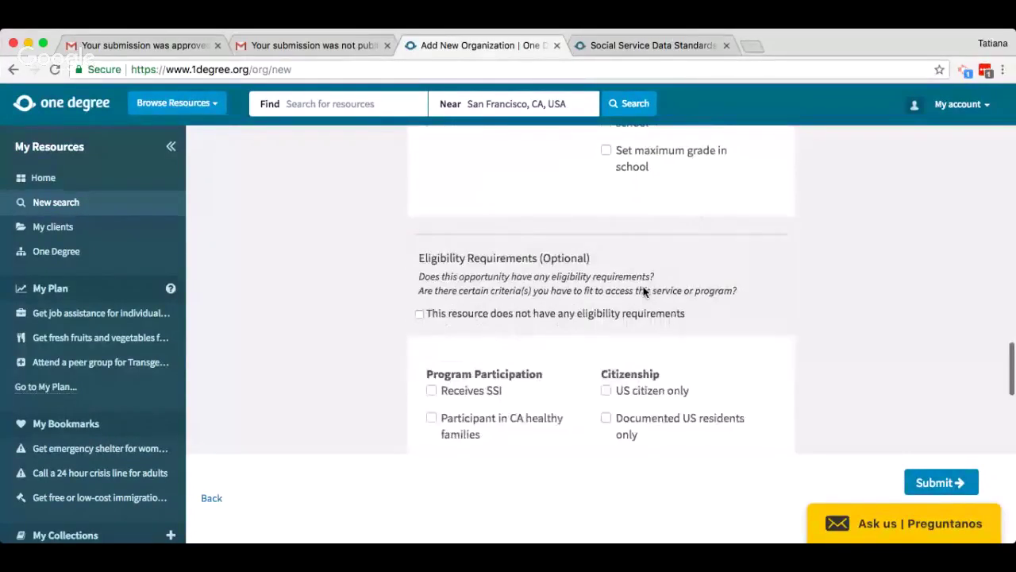
pyautogui.scroll(-1, 643, 291)
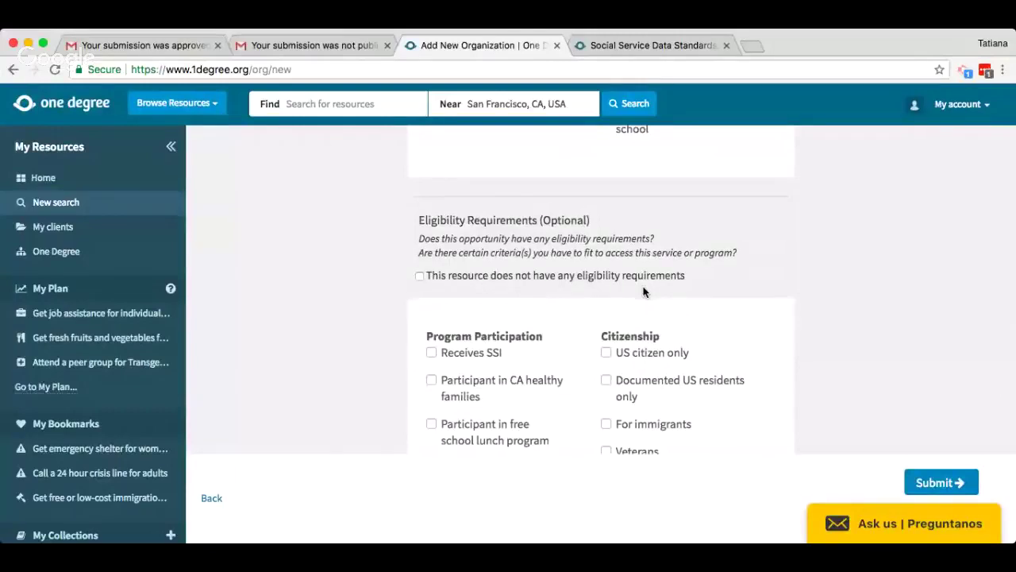
pyautogui.scroll(-2, 643, 291)
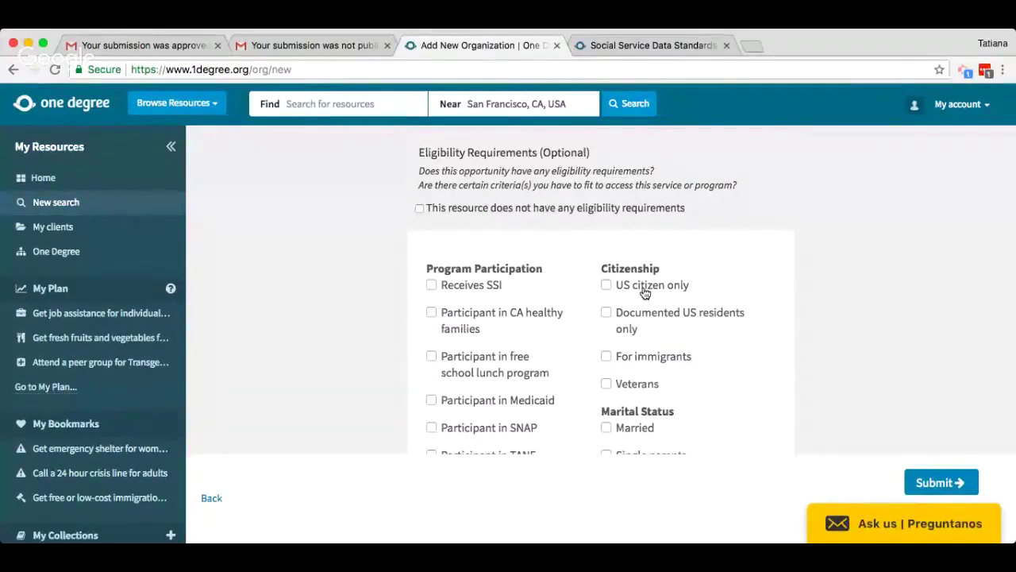
pyautogui.click(504, 209)
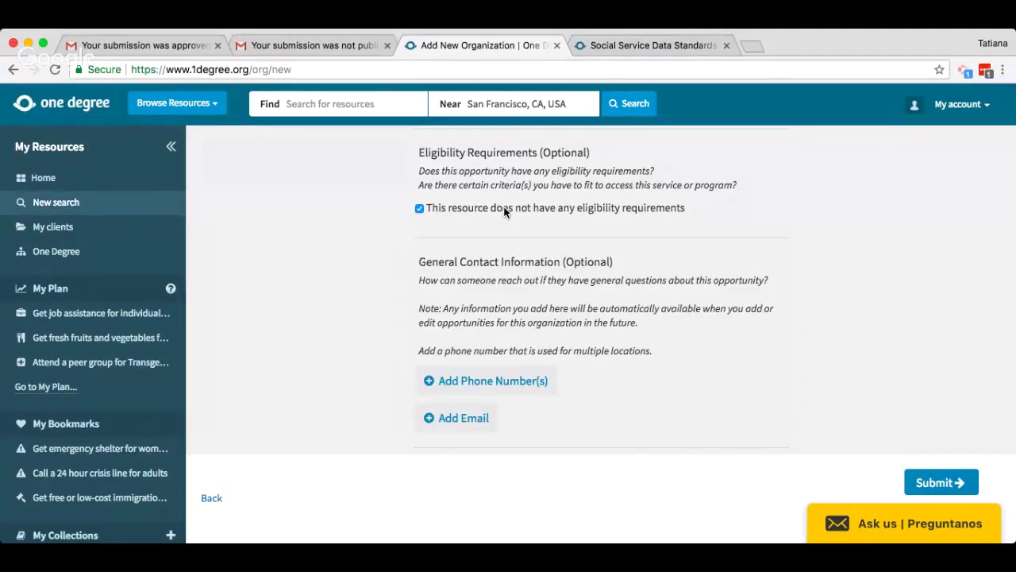
pyautogui.click(504, 210)
# - Require that participants must be homeless and add the eligibility description "Must be mothers with children"
pyautogui.scroll(-1, 726, 410)
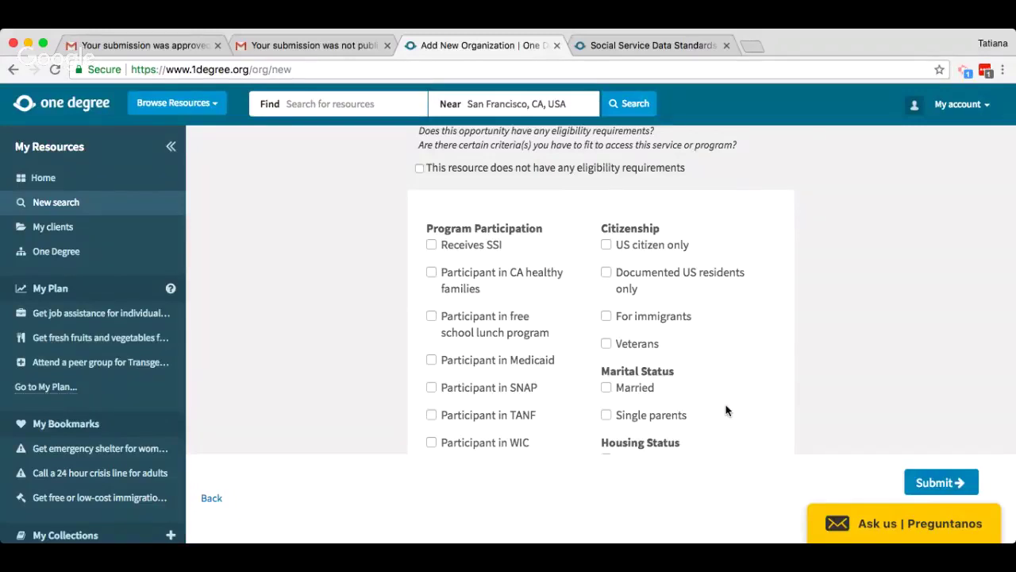
pyautogui.scroll(-5, 726, 411)
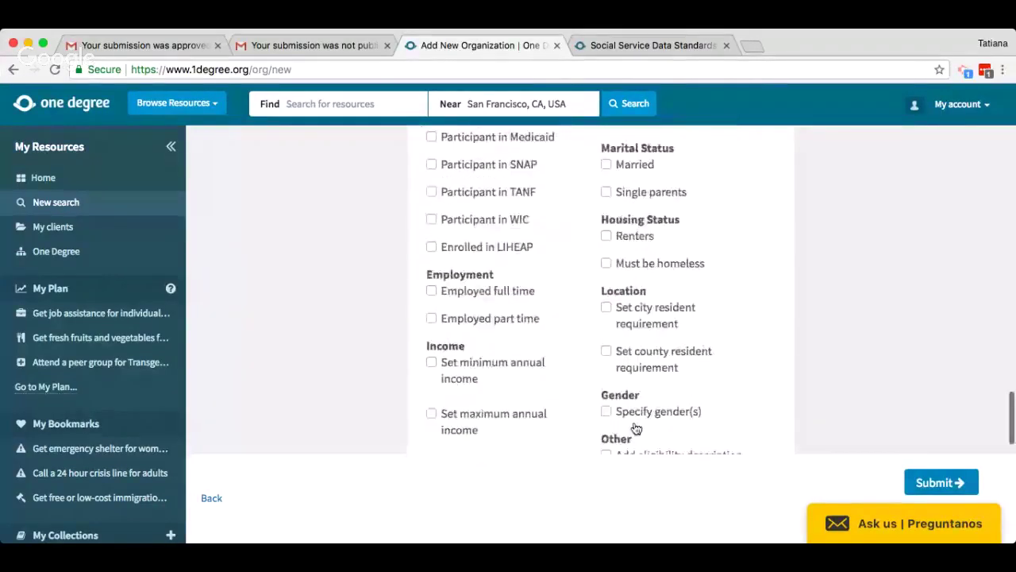
pyautogui.scroll(1, 615, 254)
pyautogui.click(623, 262)
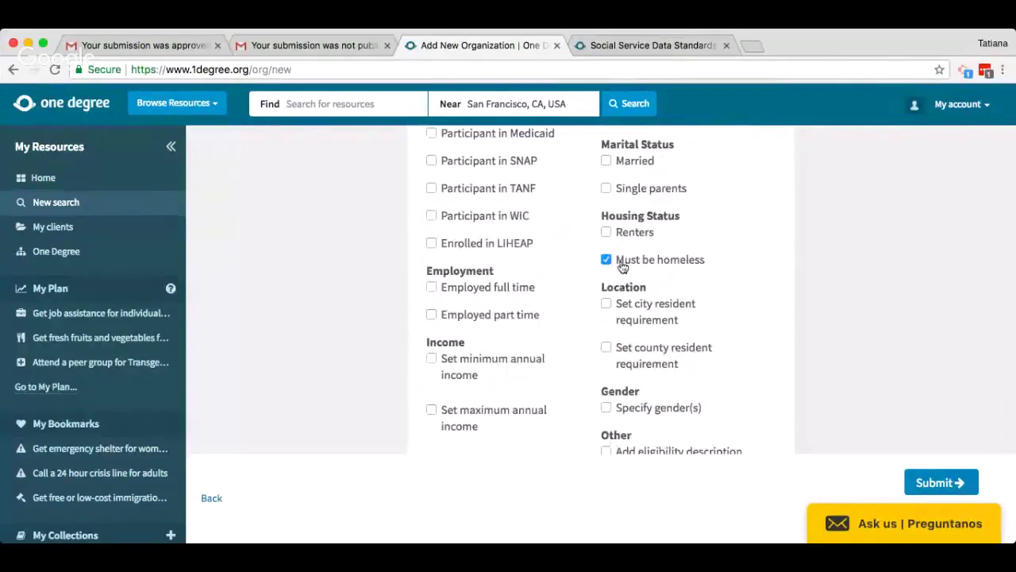
pyautogui.scroll(-4, 623, 266)
pyautogui.click(632, 288)
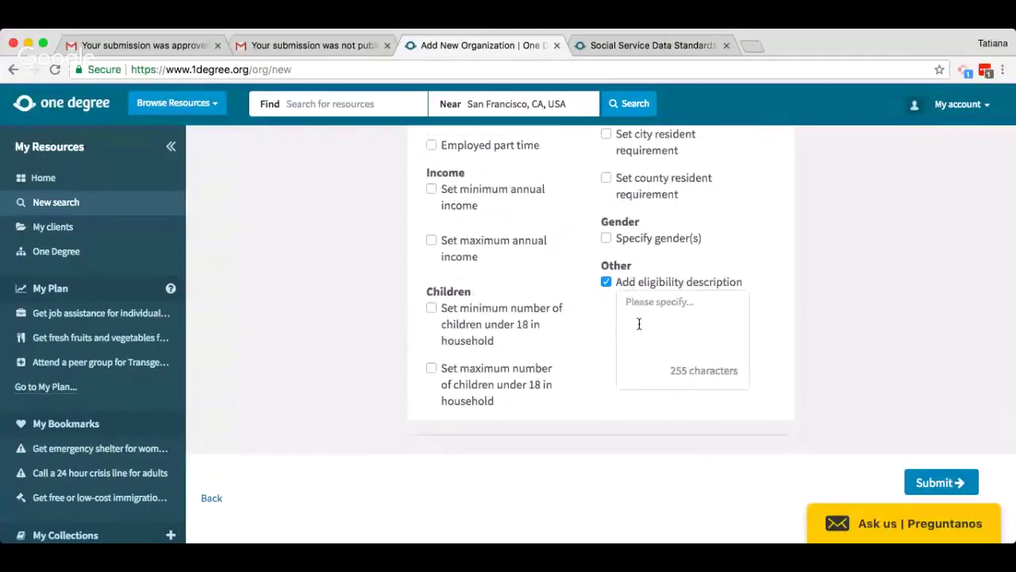
pyautogui.write('Must be mothers with children')
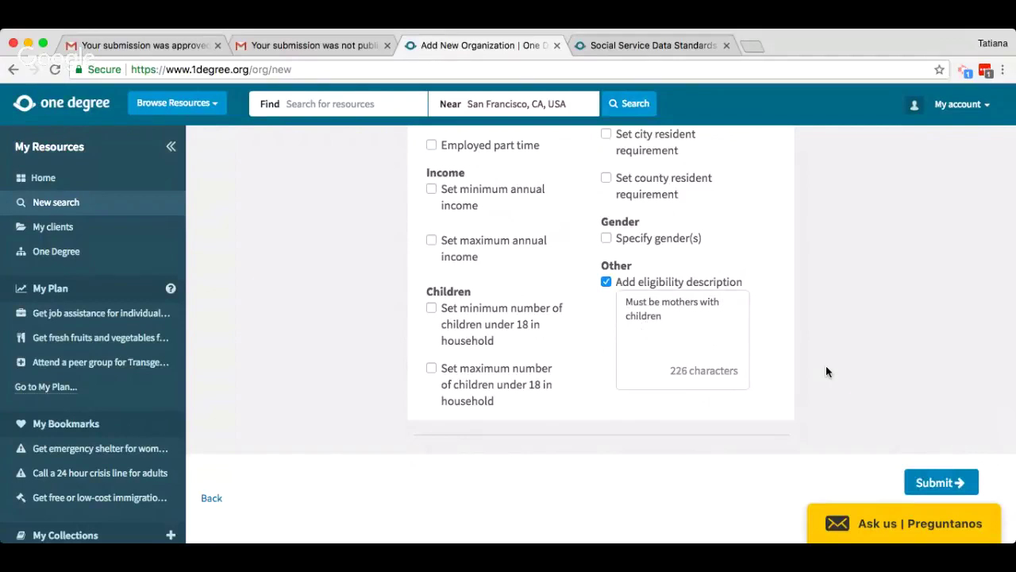
# - Look over the eligibility, contact and location sections of the opportunity form, and view the phone number entry form without adding one
pyautogui.scroll(-3, 826, 371)
pyautogui.scroll(3, 826, 389)
pyautogui.scroll(5, 827, 393)
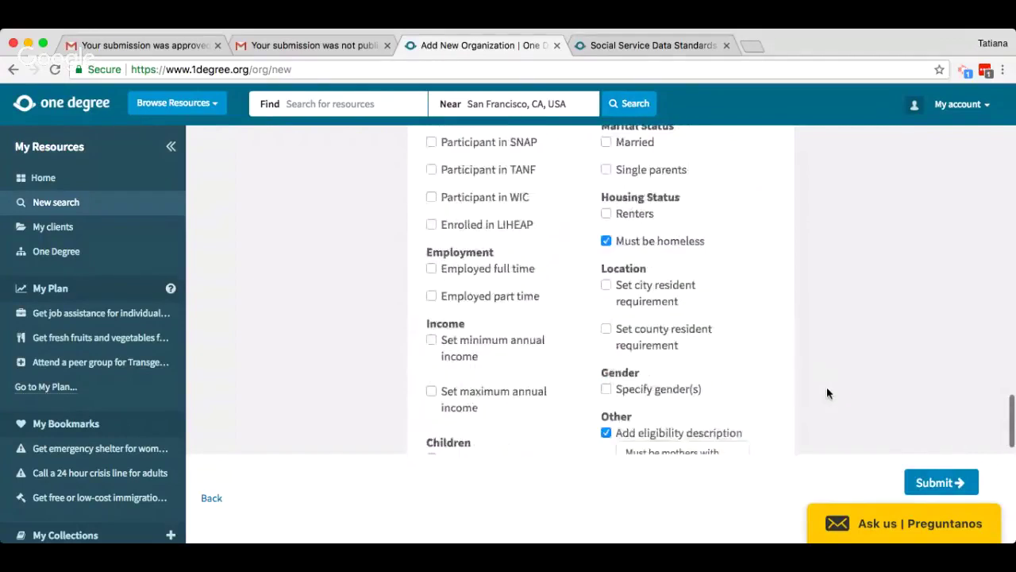
pyautogui.scroll(2, 826, 393)
pyautogui.scroll(-8, 827, 393)
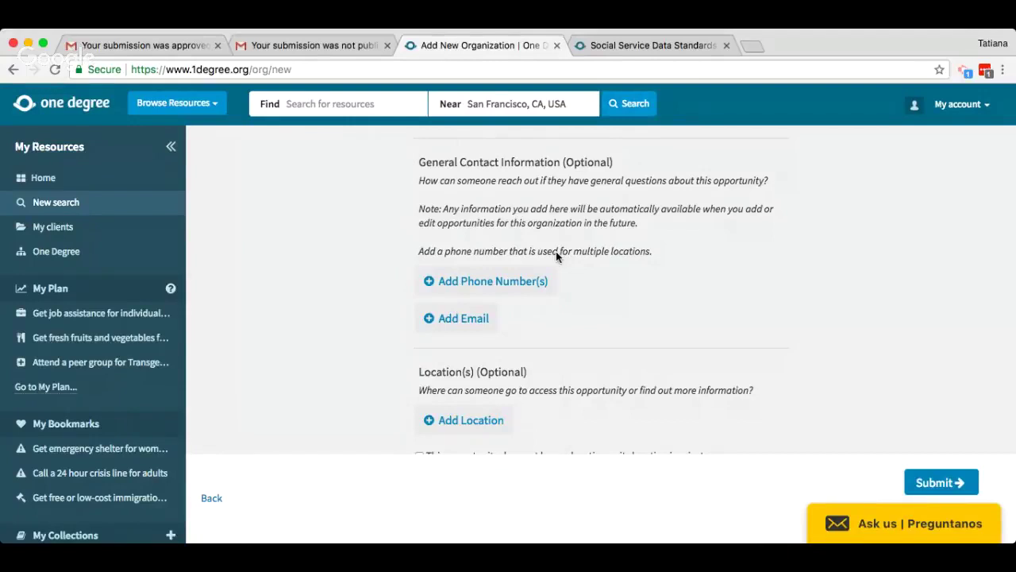
pyautogui.click(532, 286)
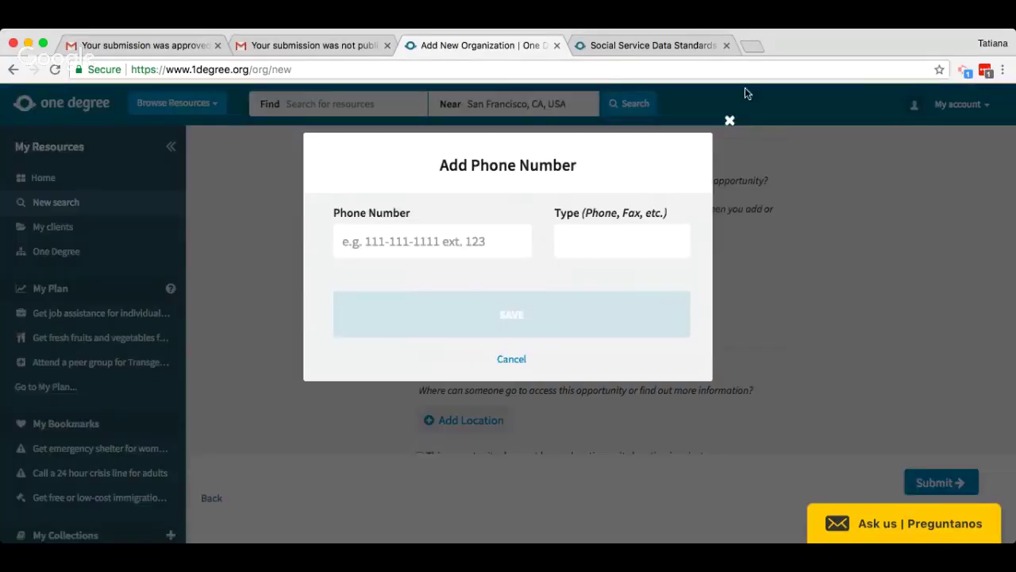
pyautogui.click(729, 123)
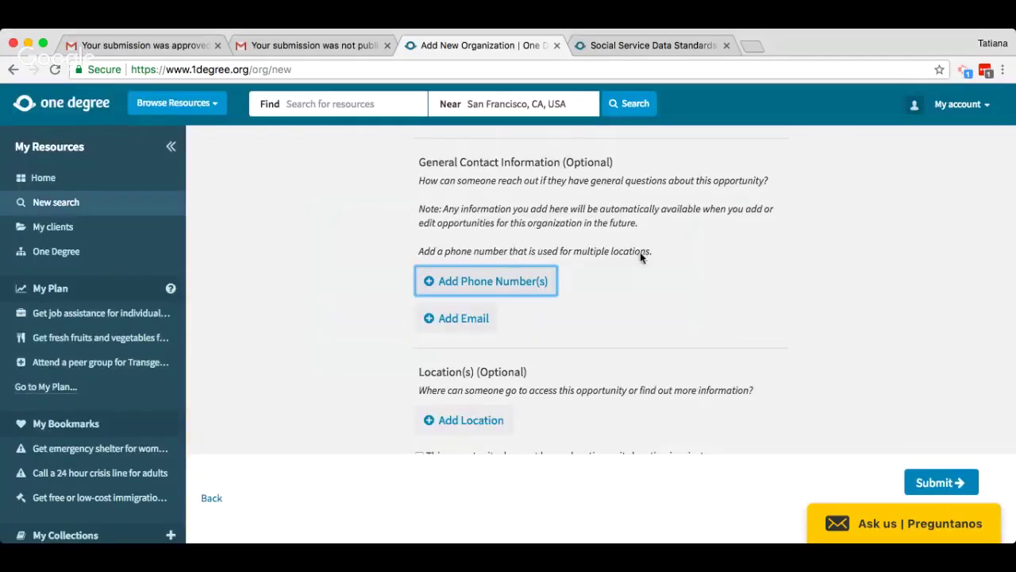
pyautogui.click(633, 350)
pyautogui.scroll(-2, 632, 350)
pyautogui.scroll(-1, 632, 350)
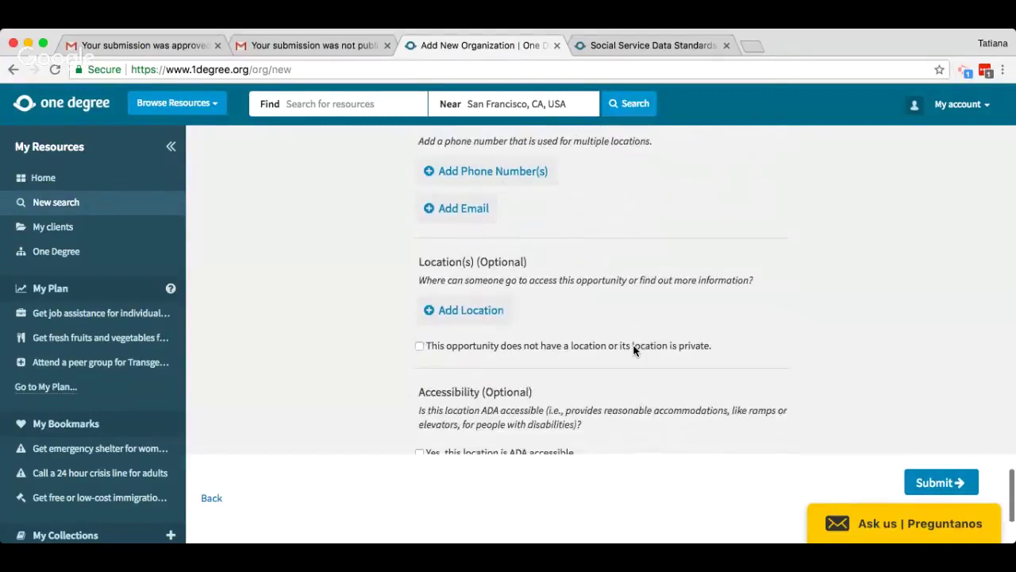
pyautogui.scroll(2, 633, 350)
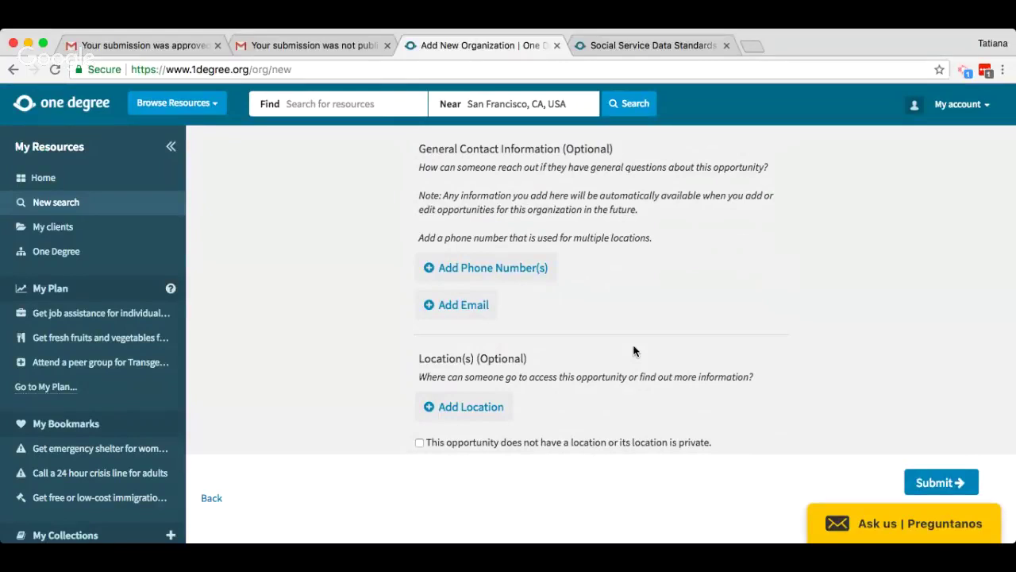
pyautogui.scroll(-5, 632, 351)
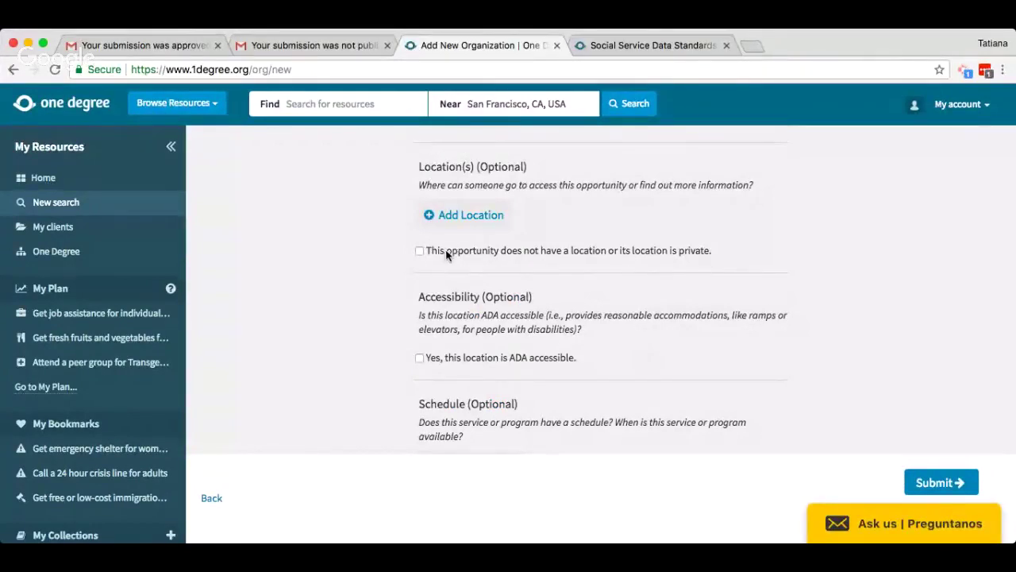
# - Start another location for the opportunity and name it Fake Food Bank and Pantry
pyautogui.scroll(1, 446, 249)
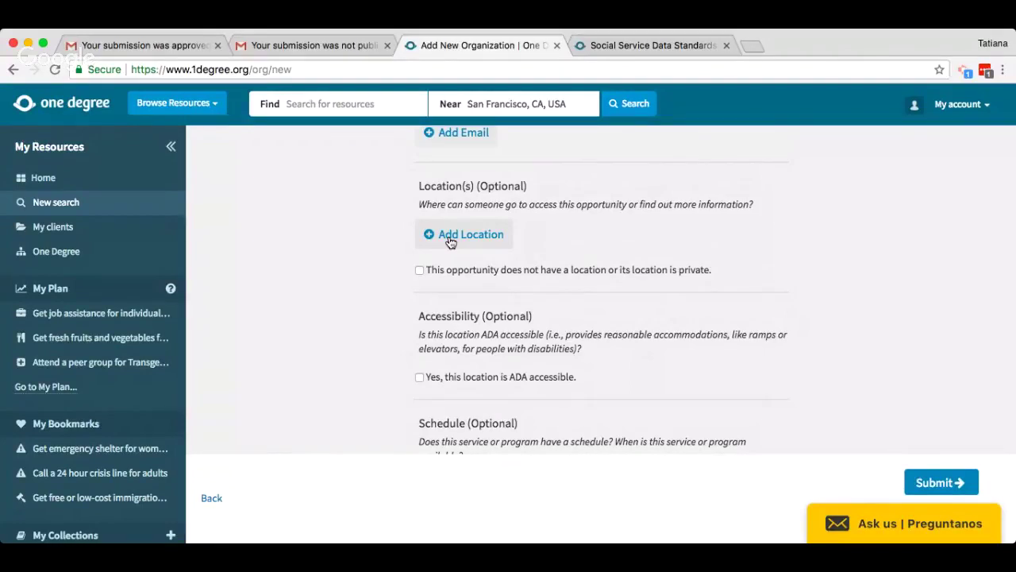
pyautogui.click(450, 242)
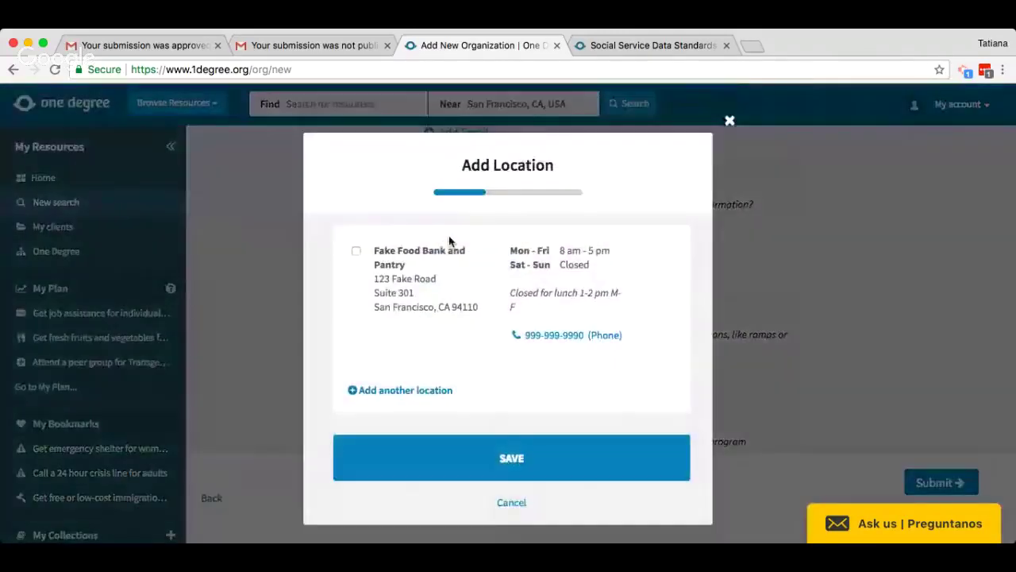
pyautogui.click(431, 388)
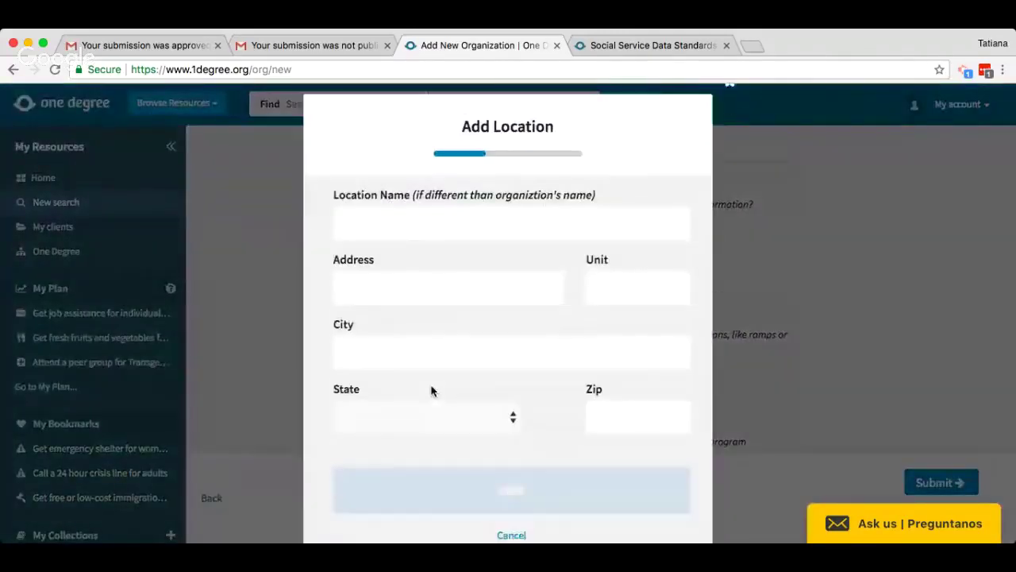
pyautogui.click(464, 216)
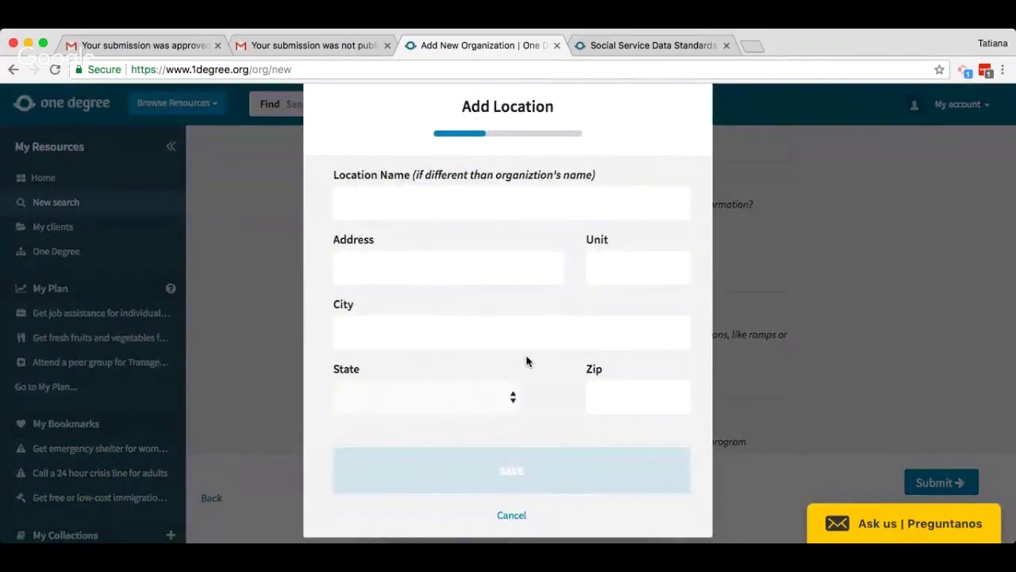
pyautogui.click(494, 203)
pyautogui.press('Down')
pyautogui.press('Down')
pyautogui.press('Return')
pyautogui.click(537, 349)
pyautogui.write('F')
pyautogui.press('Down')
pyautogui.press('Return')
# - Enter the new location's street address, unit, city, state and zip code, and save the address
pyautogui.write('123')
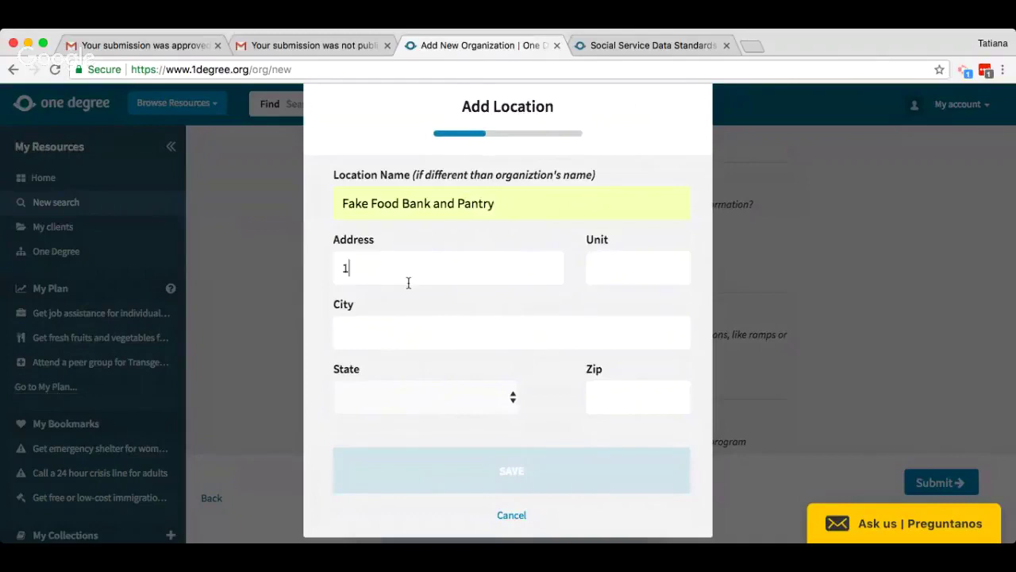
pyautogui.press('Tab')
pyautogui.press('Tab')
pyautogui.write('Sa')
pyautogui.press('Down')
pyautogui.press('Return')
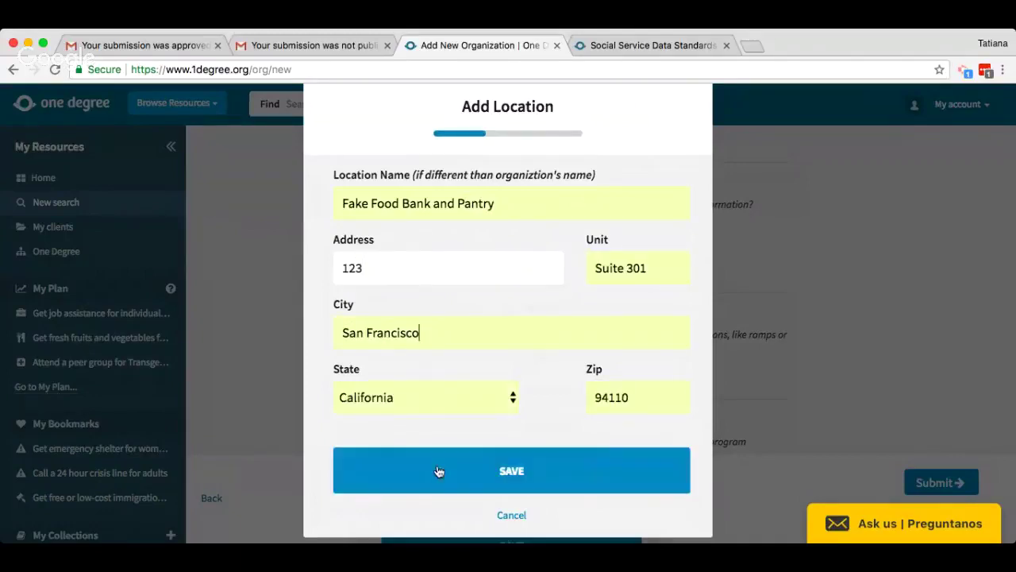
pyautogui.click(512, 470)
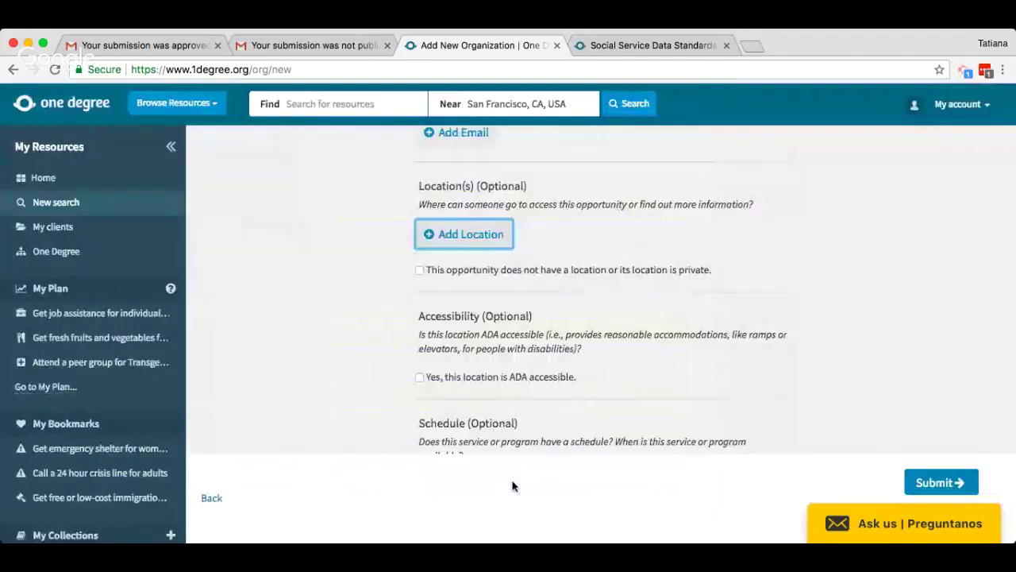
# - Add the location note "This is not the actual location, organization and opportunities offered are all online." and save the location
pyautogui.click(468, 235)
pyautogui.scroll(-10, 520, 335)
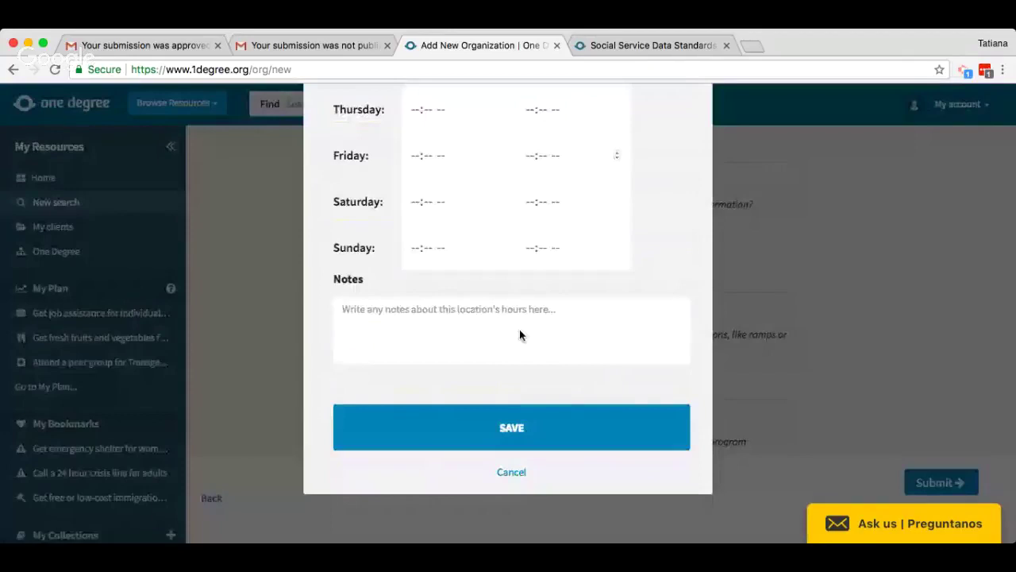
pyautogui.scroll(2, 519, 329)
pyautogui.scroll(-2, 519, 328)
pyautogui.click(520, 330)
pyautogui.write('This is not the atual')
pyautogui.press('BackSpace')
pyautogui.press('BackSpace')
pyautogui.press('BackSpace')
pyautogui.press('BackSpace')
pyautogui.write('ctua location, se')
pyautogui.press('BackSpace')
pyautogui.press('BackSpace')
pyautogui.write('pr')
pyautogui.press('BackSpace')
pyautogui.press('BackSpace')
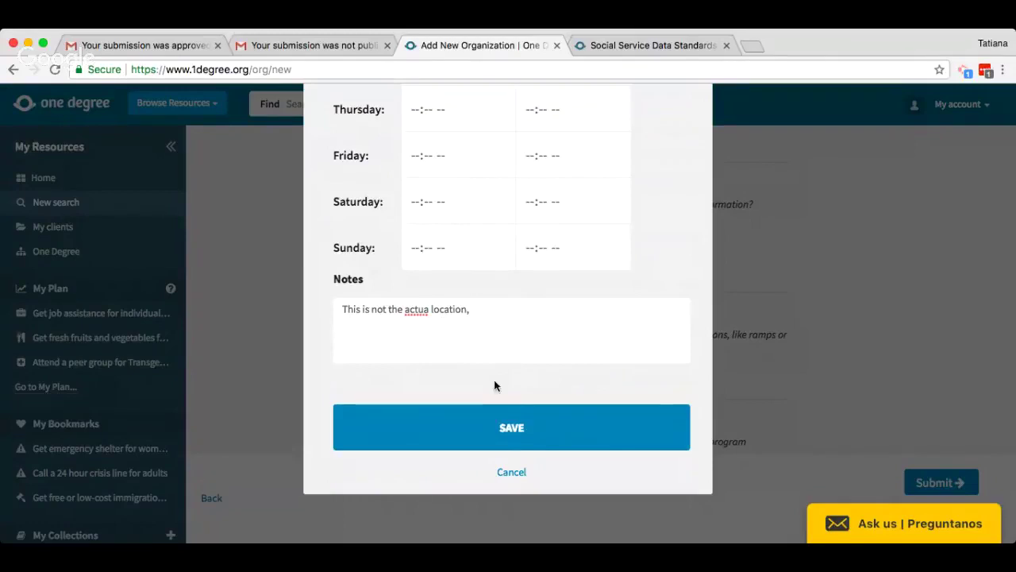
pyautogui.doubleClick(416, 311)
pyautogui.write('actual')
pyautogui.click(530, 316)
pyautogui.write('organization and opportunities offered are all online.')
pyautogui.click(516, 427)
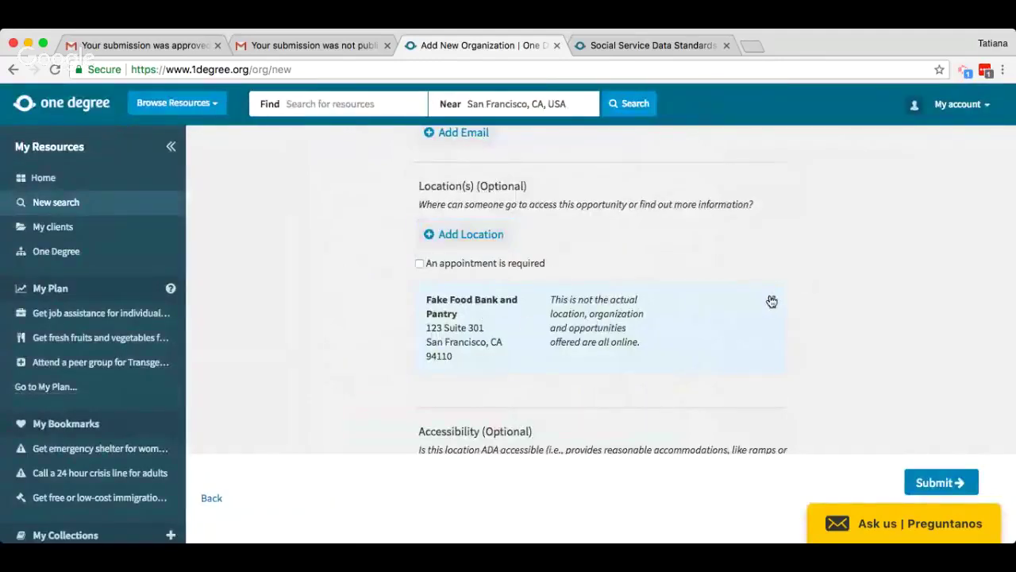
# - Remove the newly added Fake Food Bank and Pantry location from the opportunity
pyautogui.click(772, 301)
pyautogui.scroll(-3, 512, 397)
pyautogui.click(512, 472)
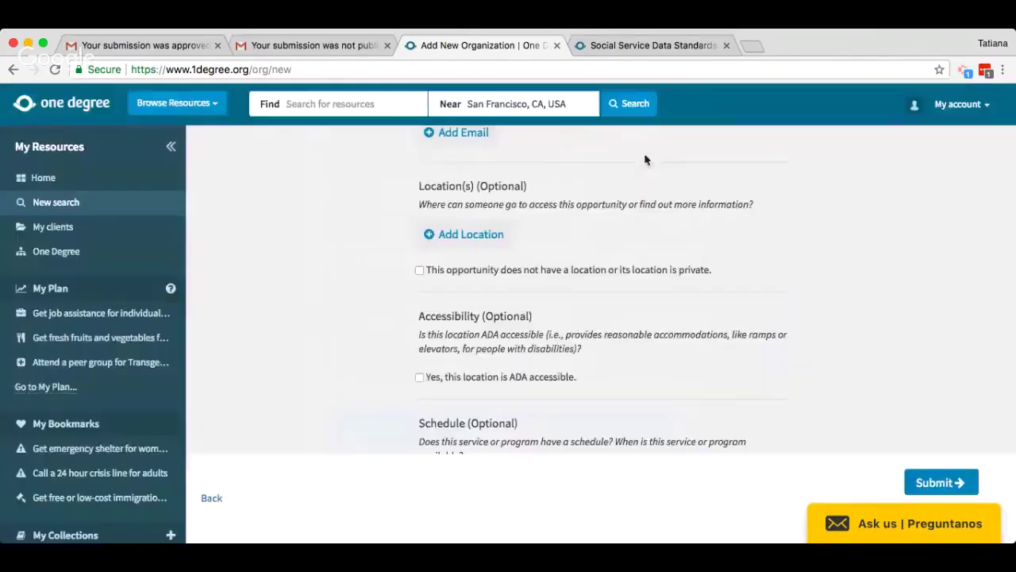
# - Leave the accessibility and schedule sections blank and submit the new organization with its opportunity
pyautogui.scroll(-2, 927, 325)
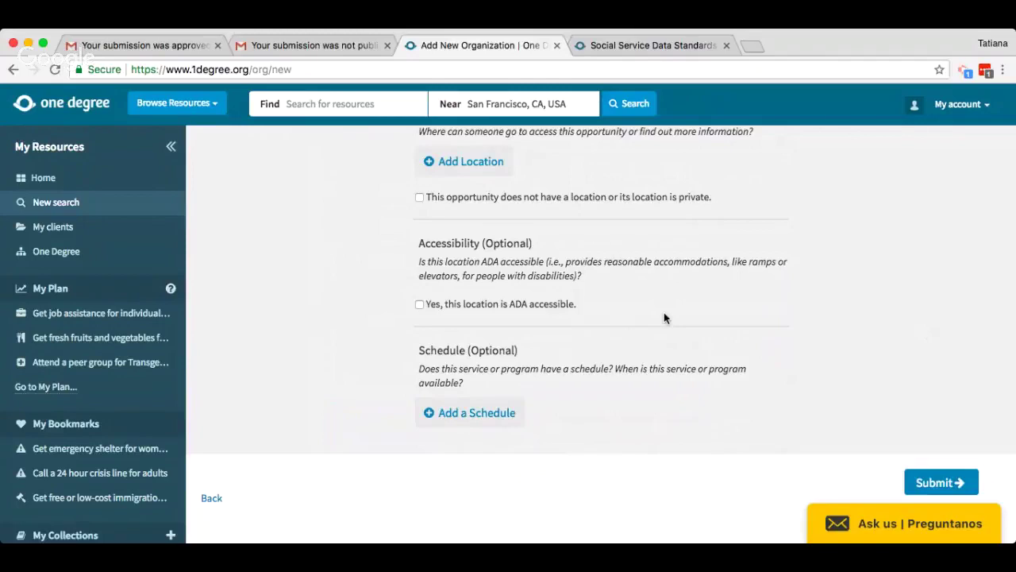
pyautogui.scroll(1, 663, 318)
pyautogui.scroll(-1, 664, 318)
pyautogui.click(941, 482)
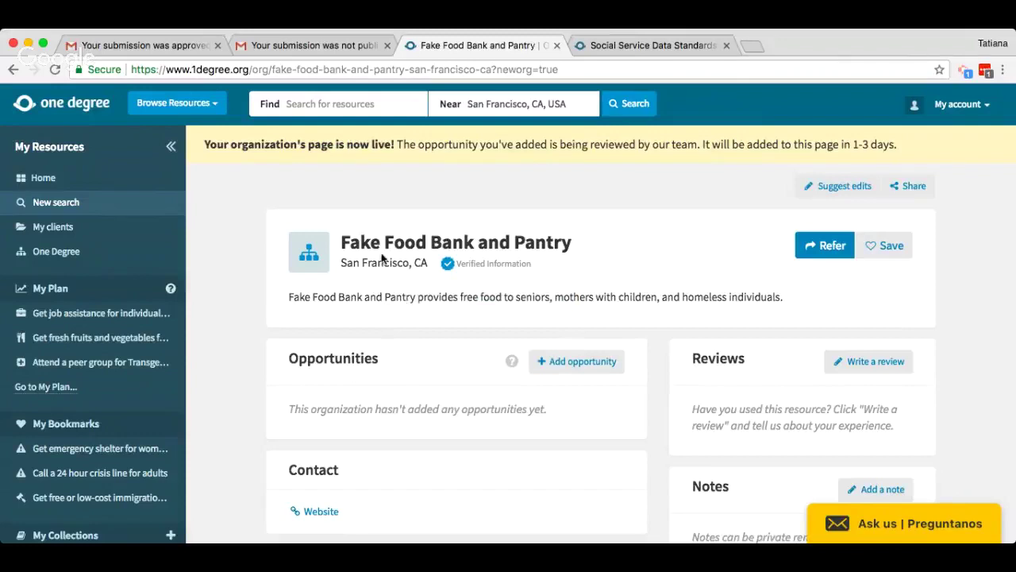
# - Highlight the notice about the opportunity's review on the new organization's page, and clear the highlight
pyautogui.moveTo(483, 147); pyautogui.dragTo(919, 150)
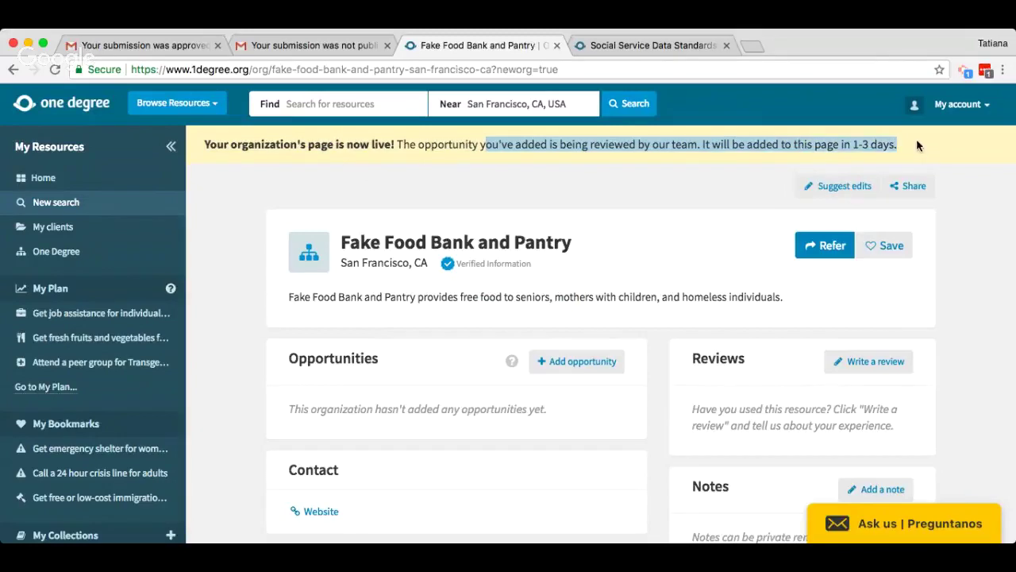
pyautogui.click(916, 144)
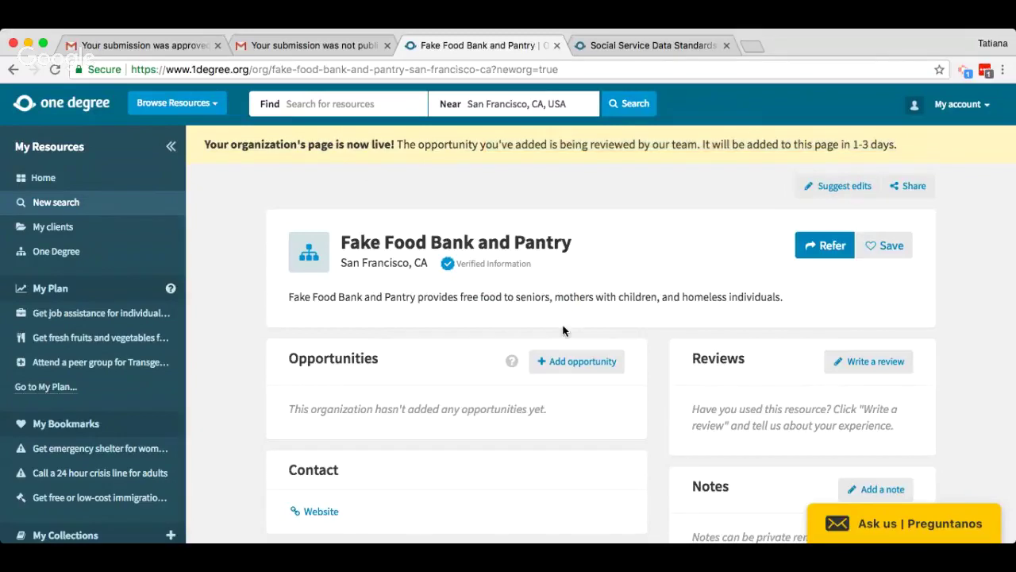
pyautogui.click(578, 407)
# - Switch to Gmail and read through the "Your submission was approved!" email
pyautogui.click(127, 45)
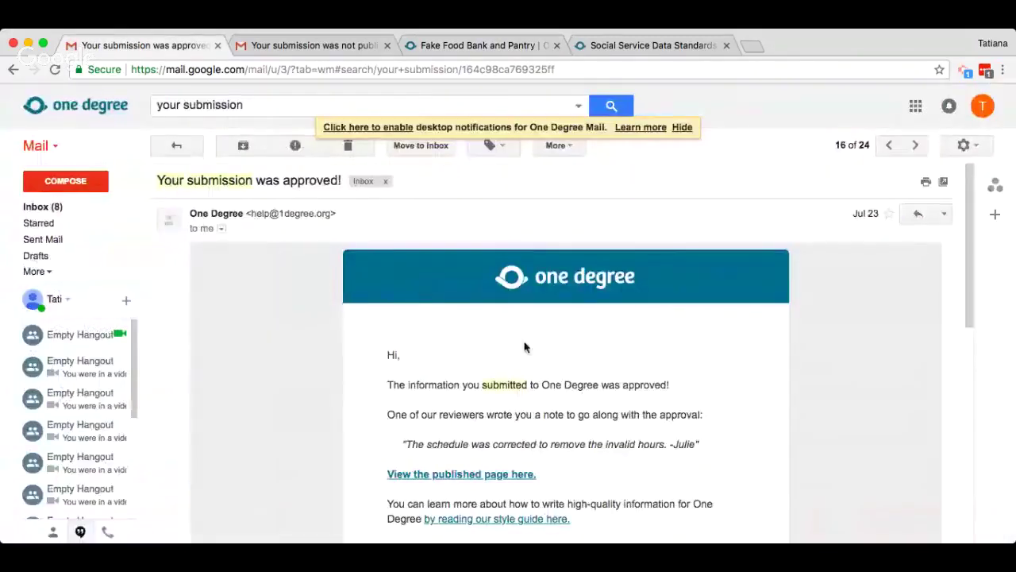
pyautogui.scroll(-1, 524, 347)
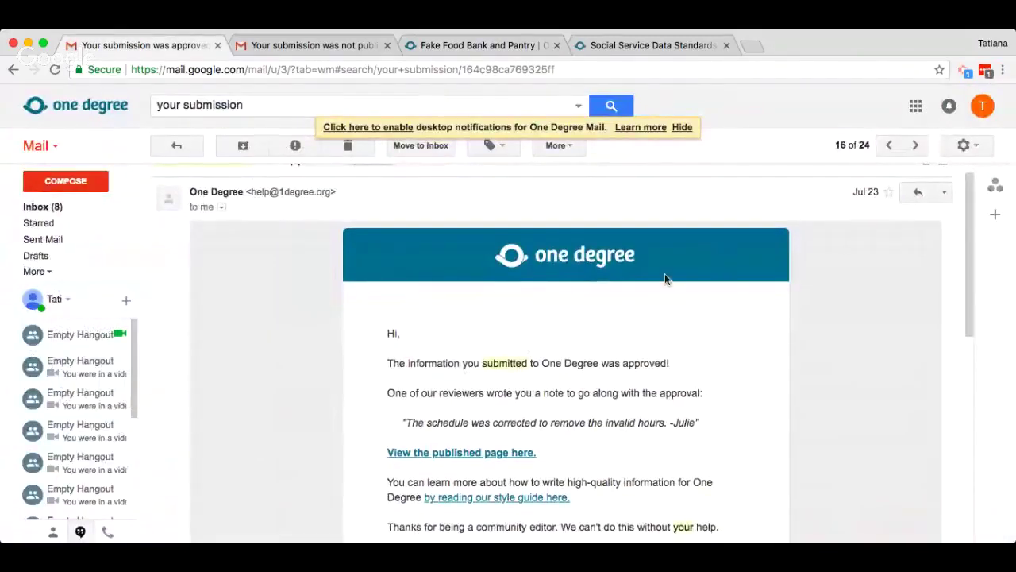
pyautogui.scroll(-5, 636, 423)
pyautogui.scroll(5, 635, 424)
# - Read the "Your submission was not published" email and the reviewer's explanation in it
pyautogui.click(313, 45)
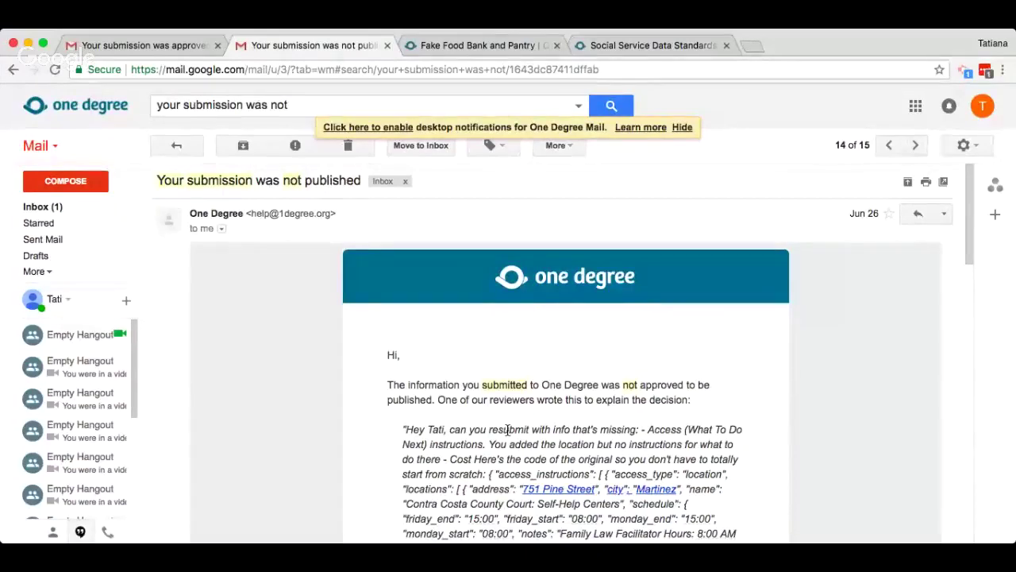
pyautogui.scroll(-1, 501, 429)
pyautogui.scroll(-1, 500, 430)
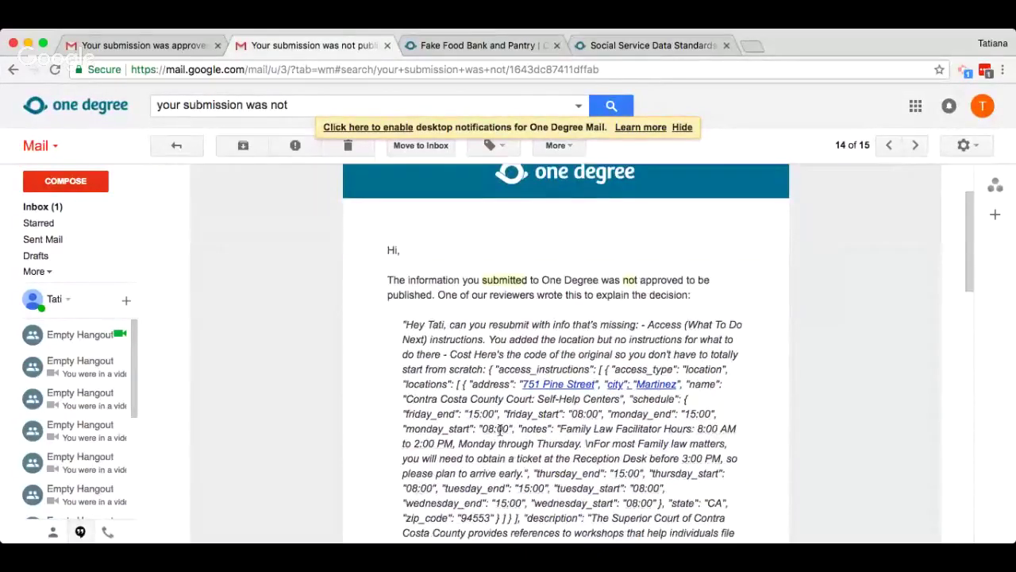
pyautogui.scroll(2, 500, 429)
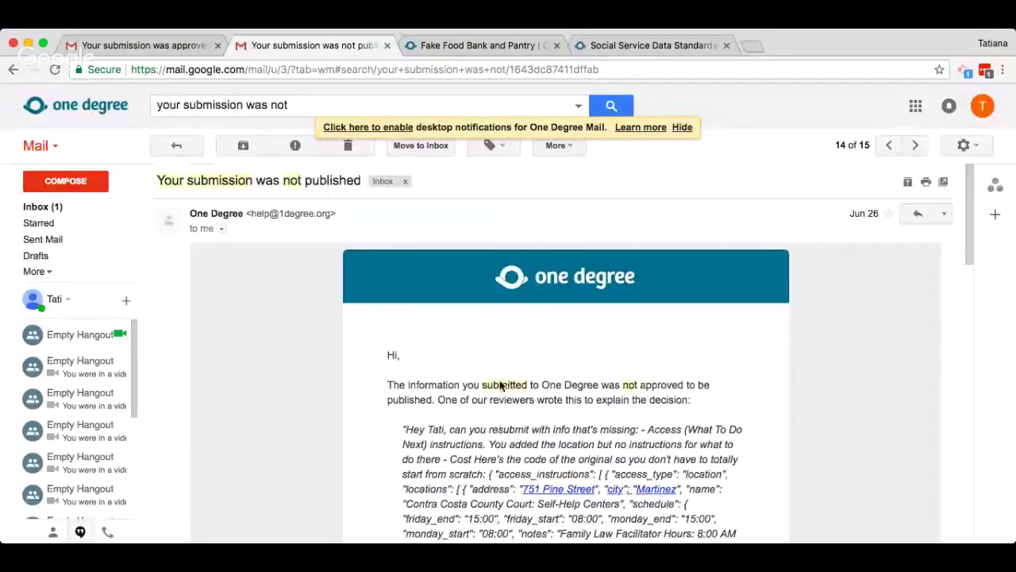
# - Return to the Fake Food Bank and Pantry page in One Degree and point out the Opportunities section and resource search
pyautogui.click(506, 45)
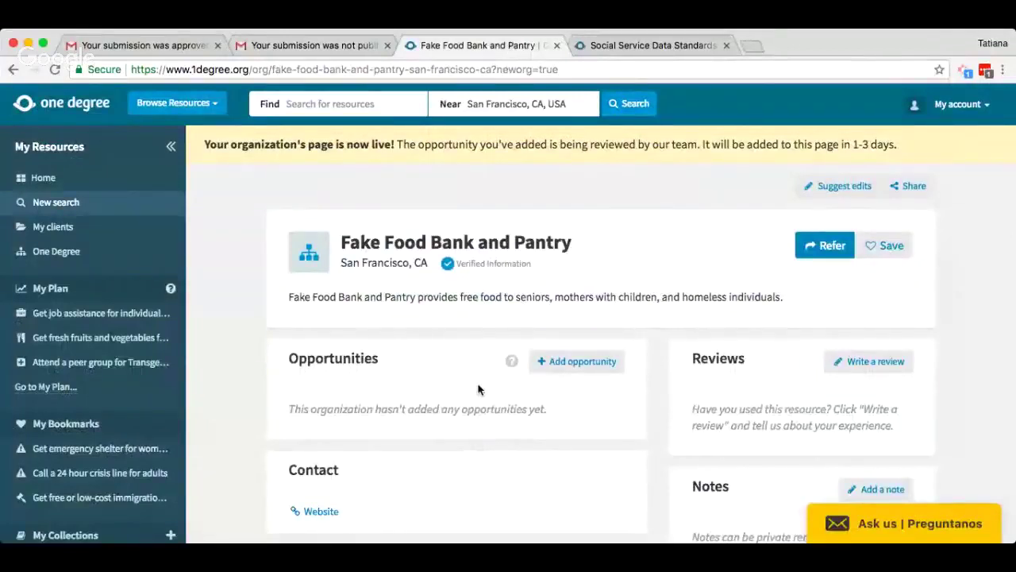
pyautogui.moveTo(289, 358); pyautogui.dragTo(380, 358)
pyautogui.click(336, 105)
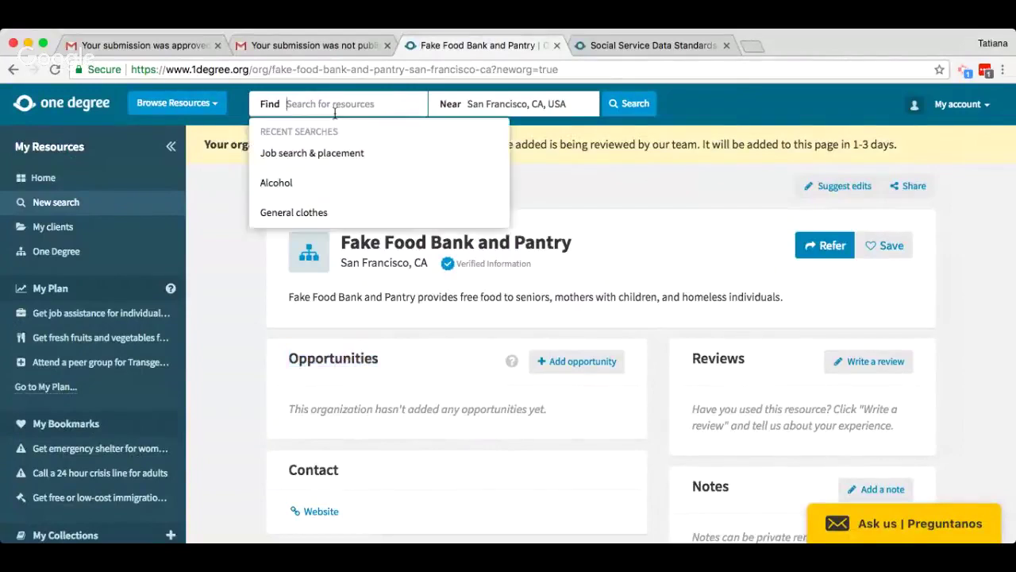
pyautogui.click(400, 377)
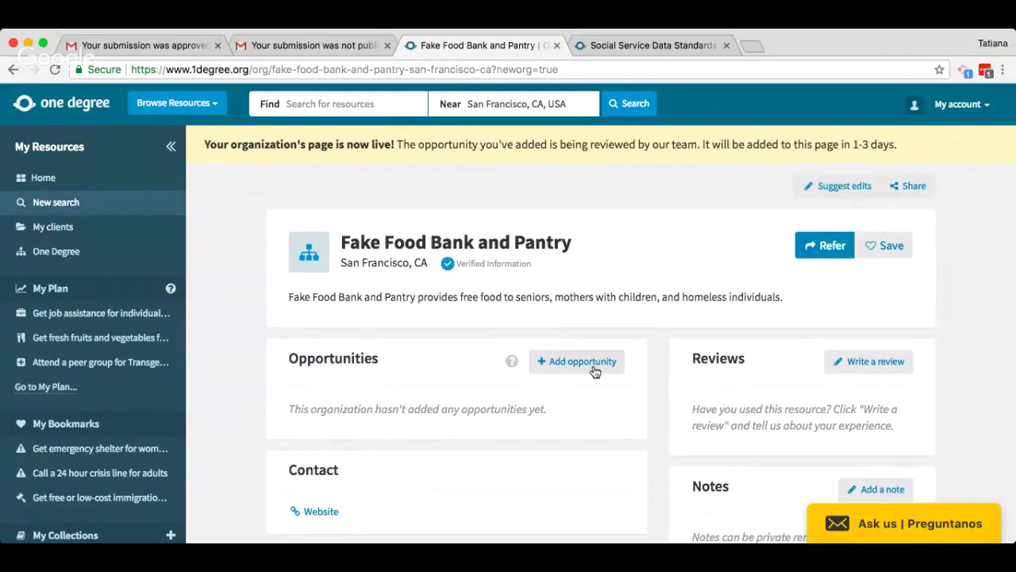
# - From the One Degree home page, browse the Housing resources for Transitional housing and open the opportunity "Find transitional sober living"
pyautogui.click(71, 106)
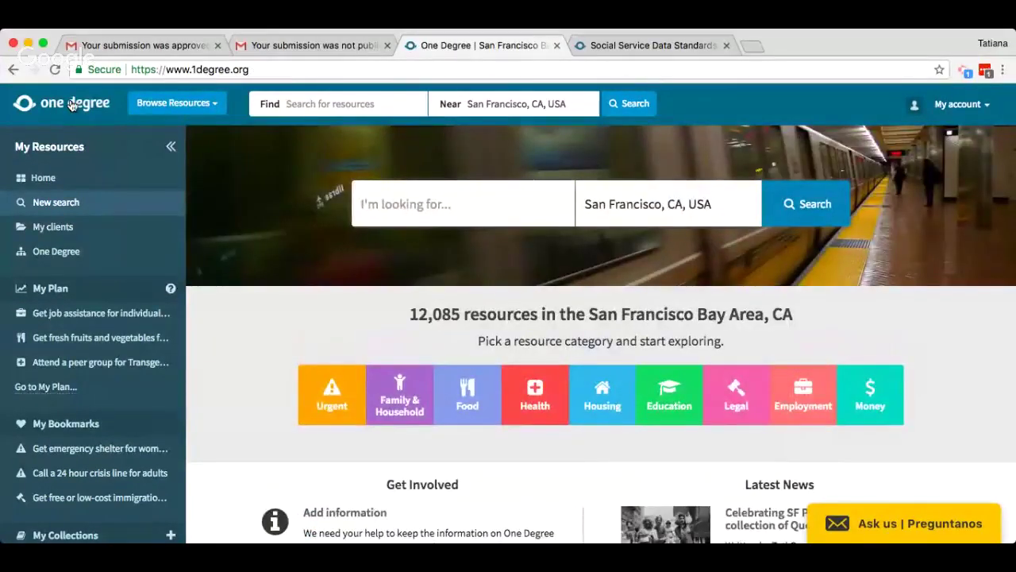
pyautogui.moveTo(405, 401)
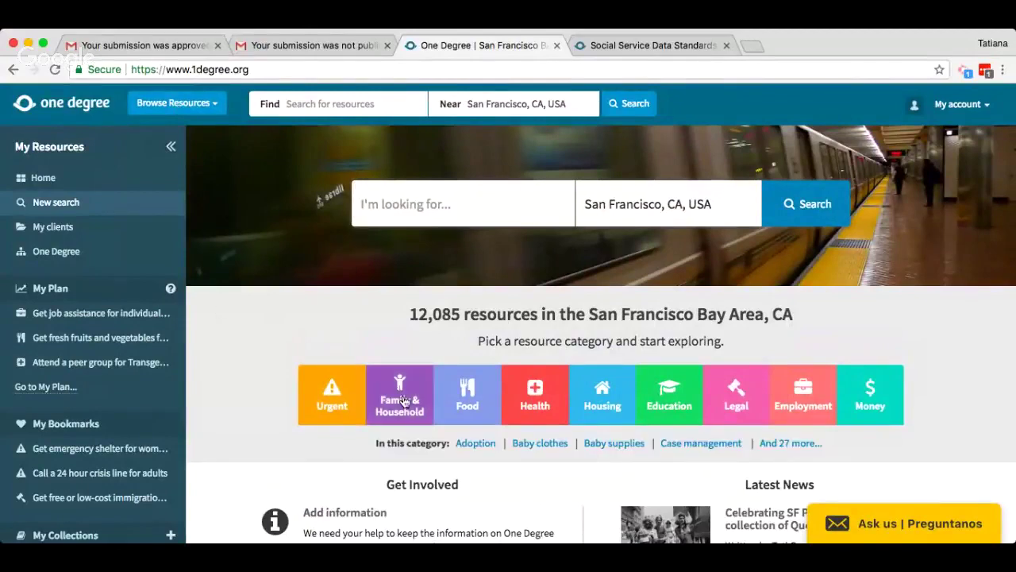
pyautogui.click(219, 103)
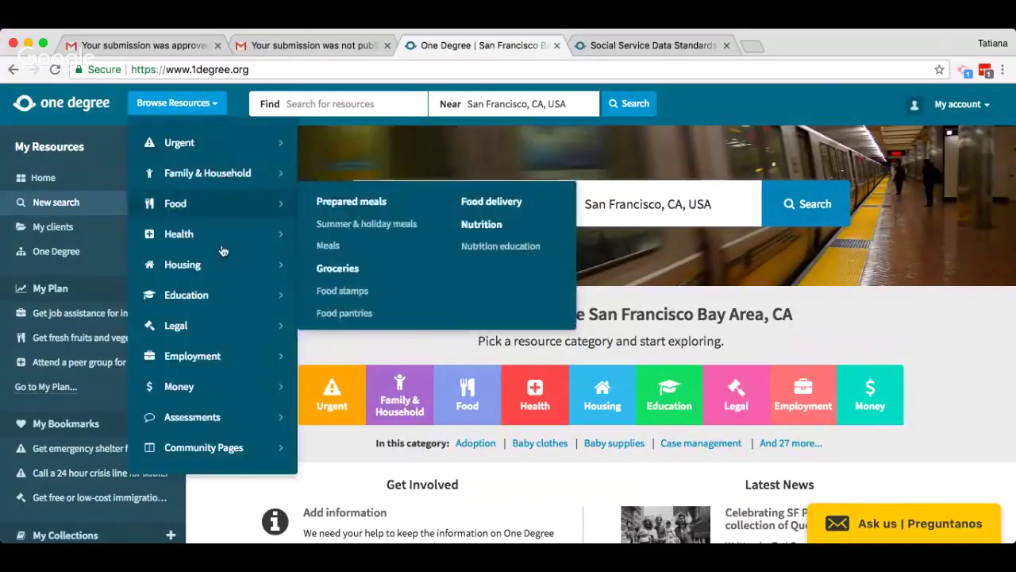
pyautogui.moveTo(224, 265)
pyautogui.moveTo(338, 282)
pyautogui.click(489, 300)
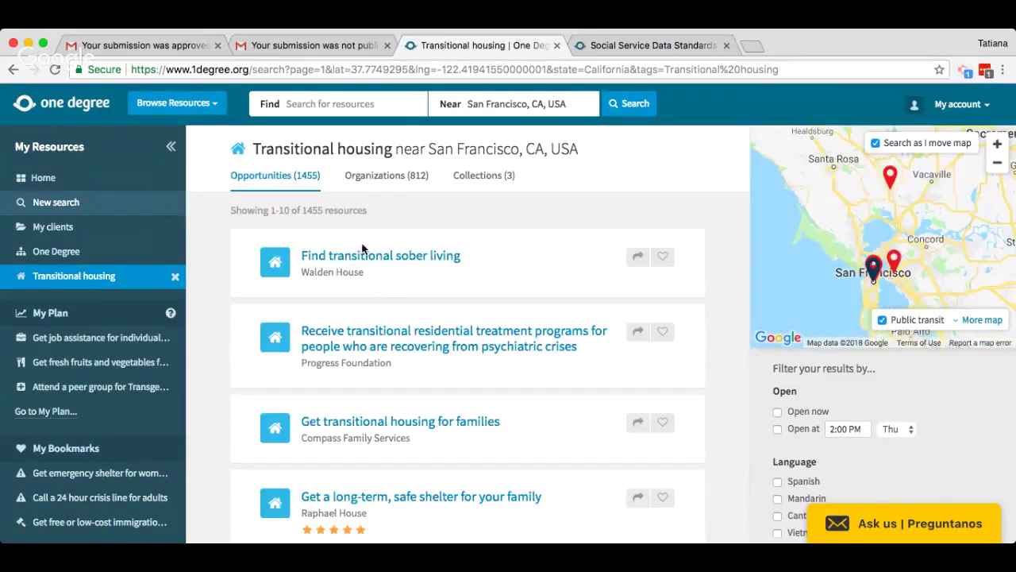
pyautogui.click(364, 255)
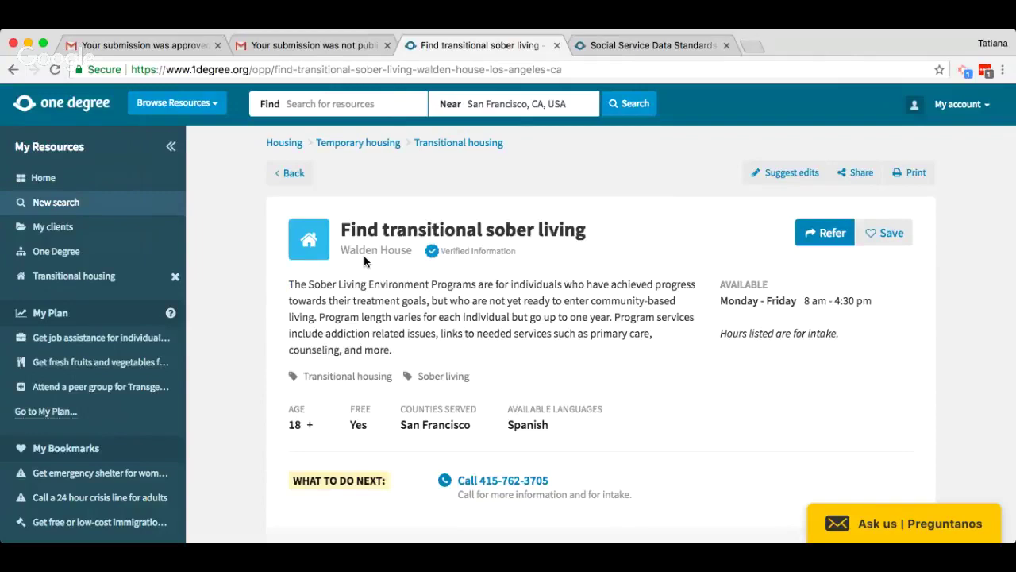
# - Suggest edits to the sober living opportunity, previewing the correct-information answer, answering No and showing the options under "No, but I know it's wrong"
pyautogui.click(789, 176)
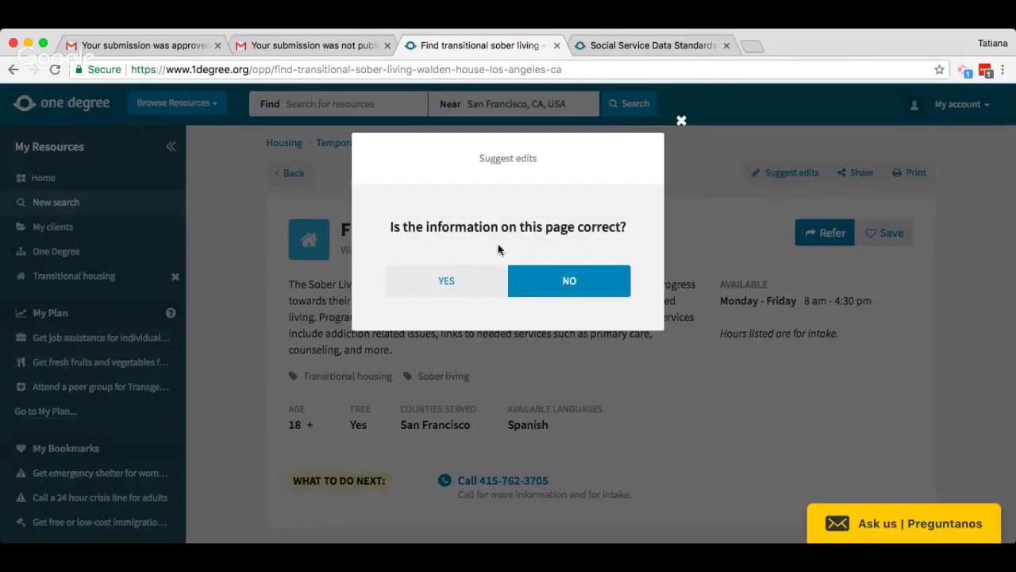
pyautogui.click(469, 285)
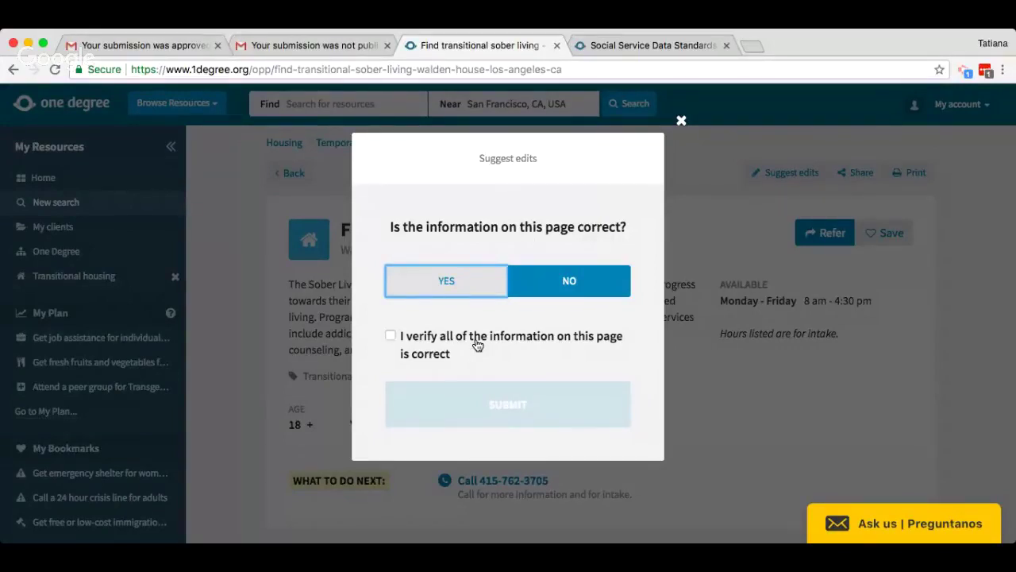
pyautogui.click(552, 286)
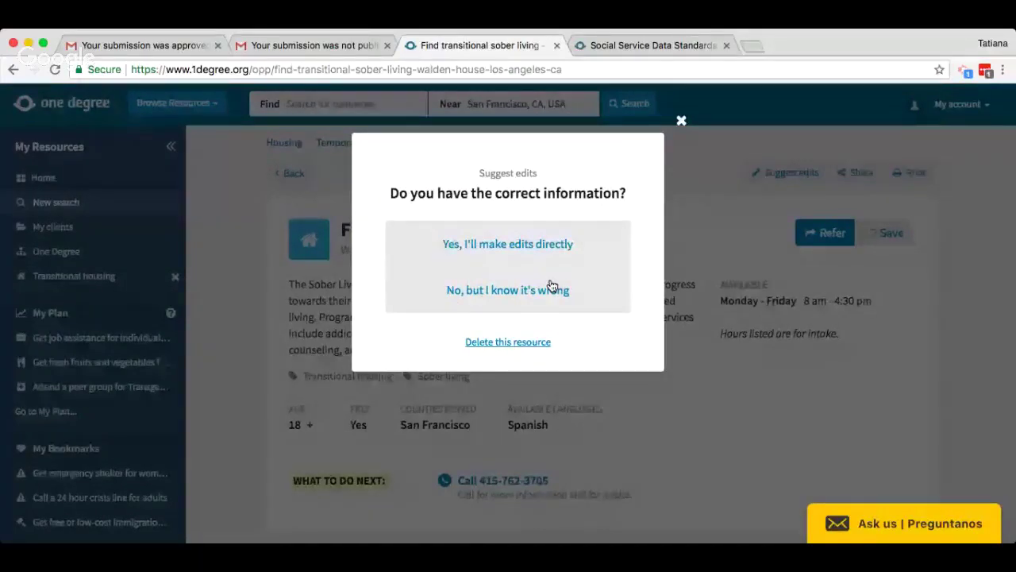
pyautogui.click(471, 304)
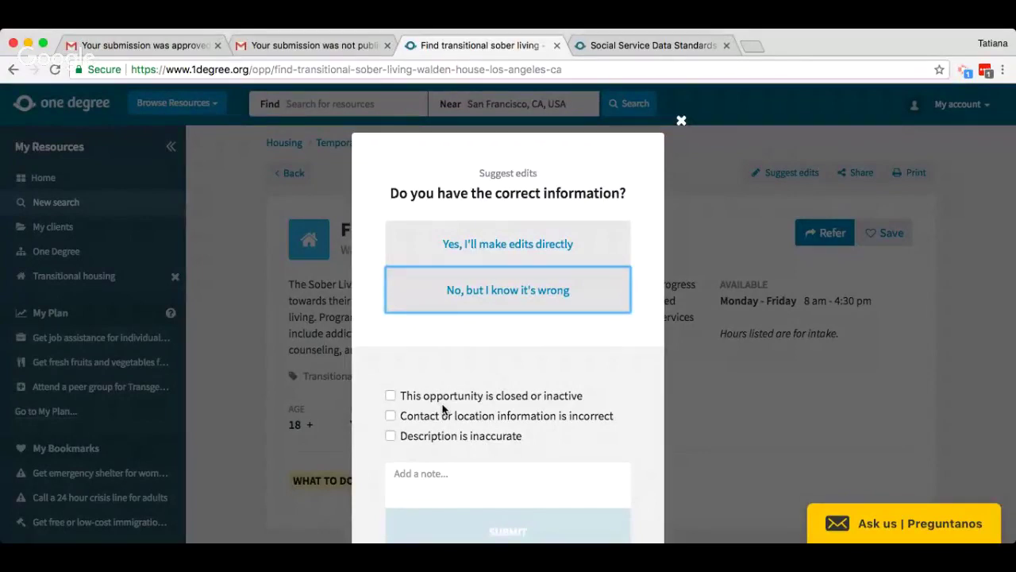
pyautogui.scroll(-1, 453, 452)
pyautogui.click(532, 283)
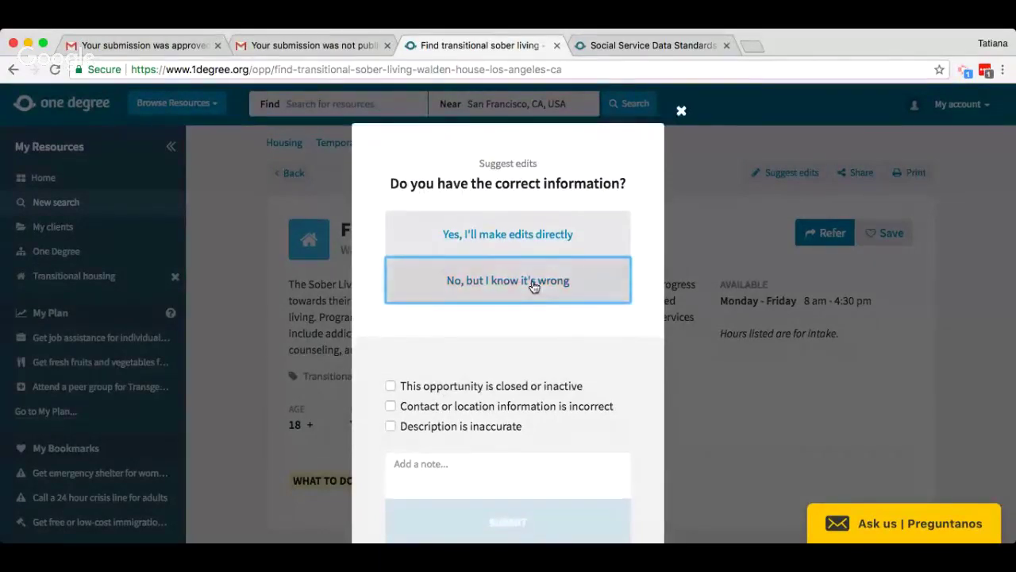
# - Choose to make the edits directly, open the Opportunity Title for editing and select California under the areas served
pyautogui.click(520, 250)
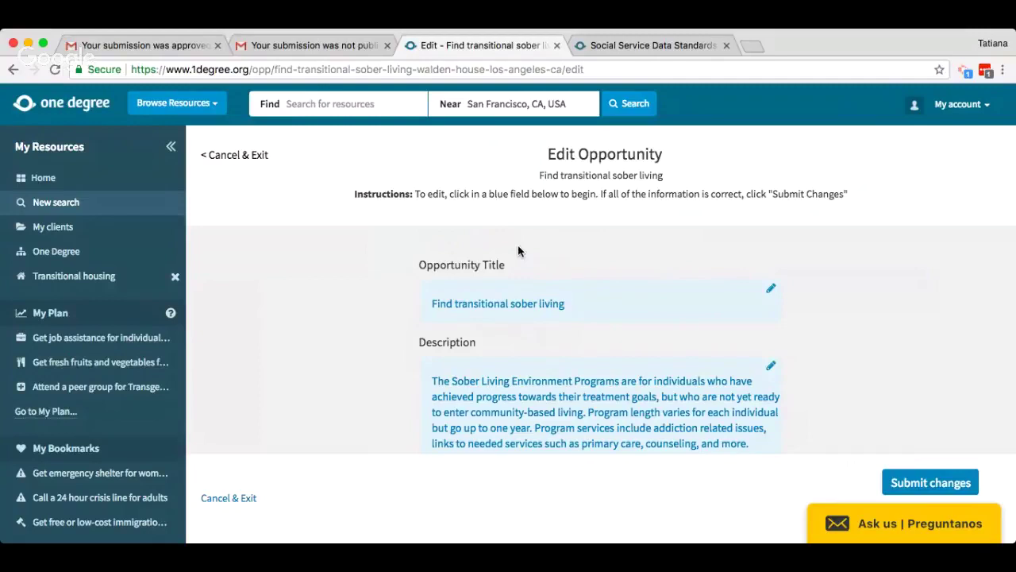
pyautogui.click(568, 302)
pyautogui.scroll(-10, 641, 363)
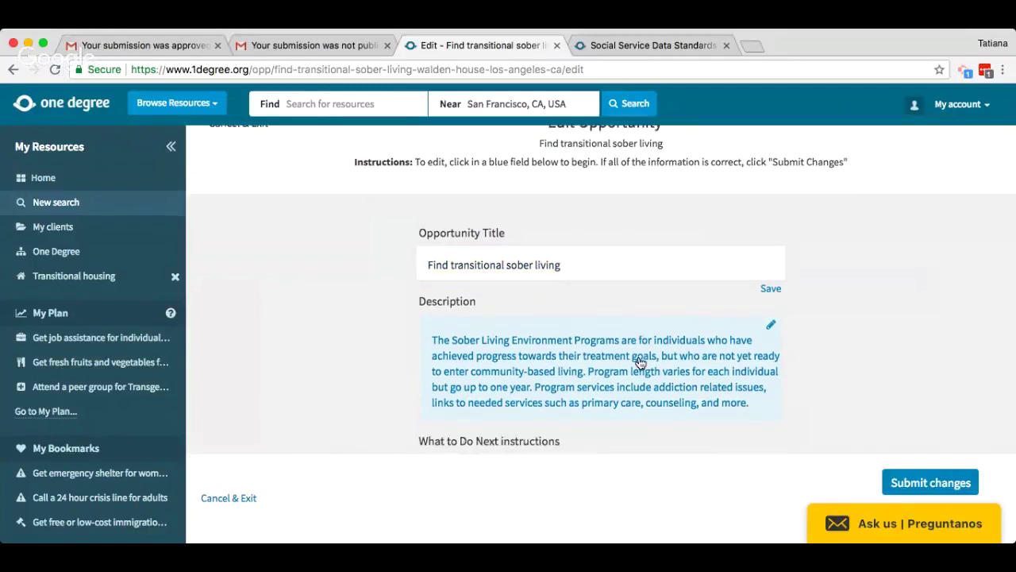
pyautogui.scroll(3, 659, 308)
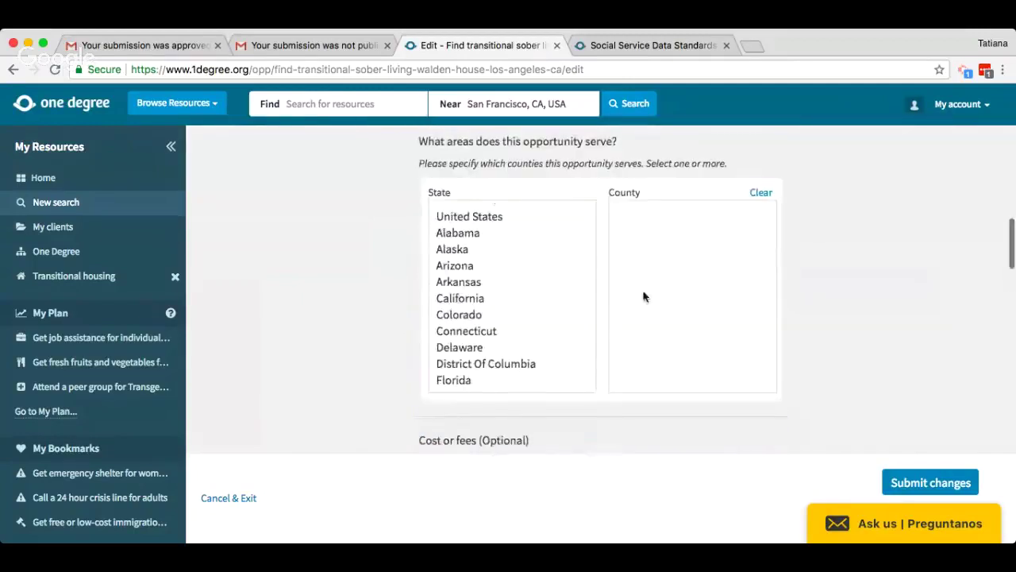
pyautogui.click(463, 299)
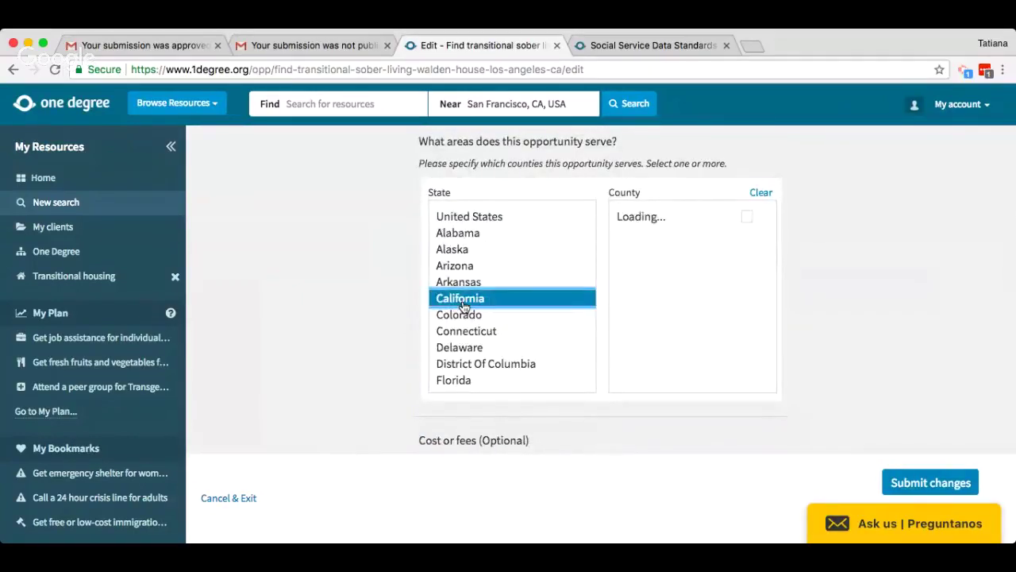
# - Submit the opportunity's changes after looking over the rest of the edit form, and open the Walden House organization page
pyautogui.scroll(-10, 664, 311)
pyautogui.scroll(3, 668, 311)
pyautogui.scroll(5, 668, 311)
pyautogui.scroll(-5, 668, 311)
pyautogui.scroll(-5, 647, 424)
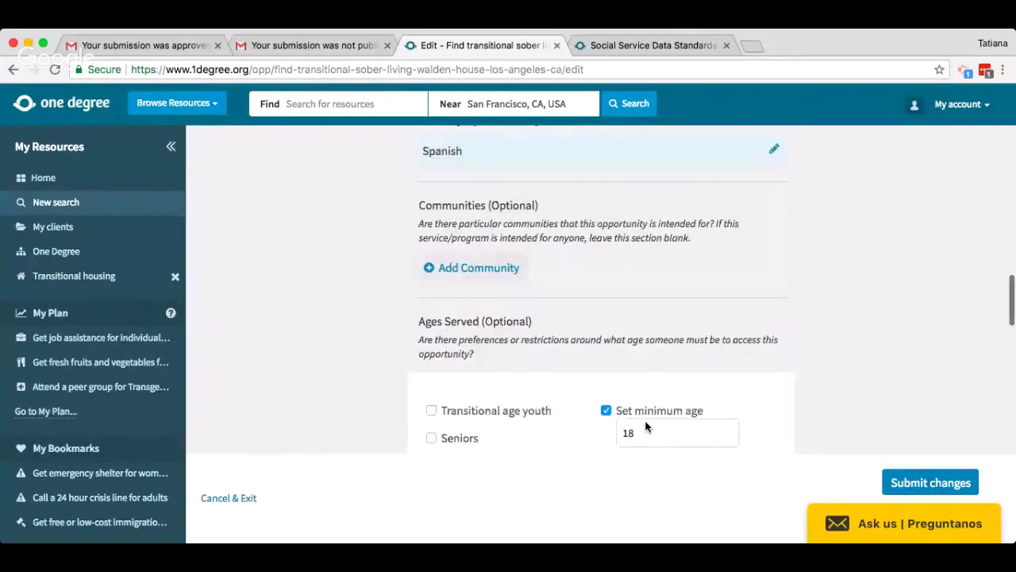
pyautogui.scroll(-1, 646, 427)
pyautogui.scroll(5, 647, 427)
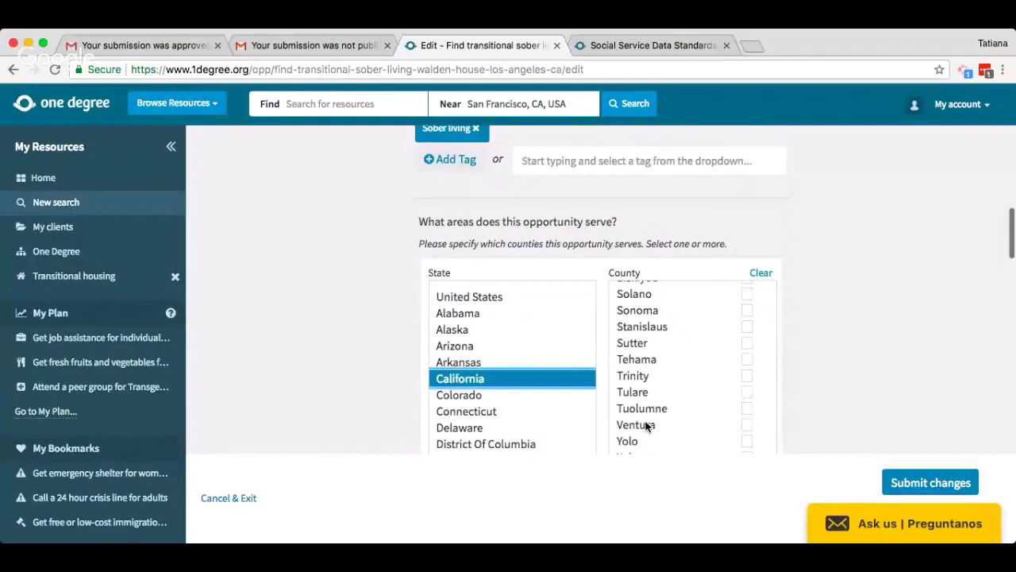
pyautogui.scroll(5, 646, 427)
pyautogui.click(921, 485)
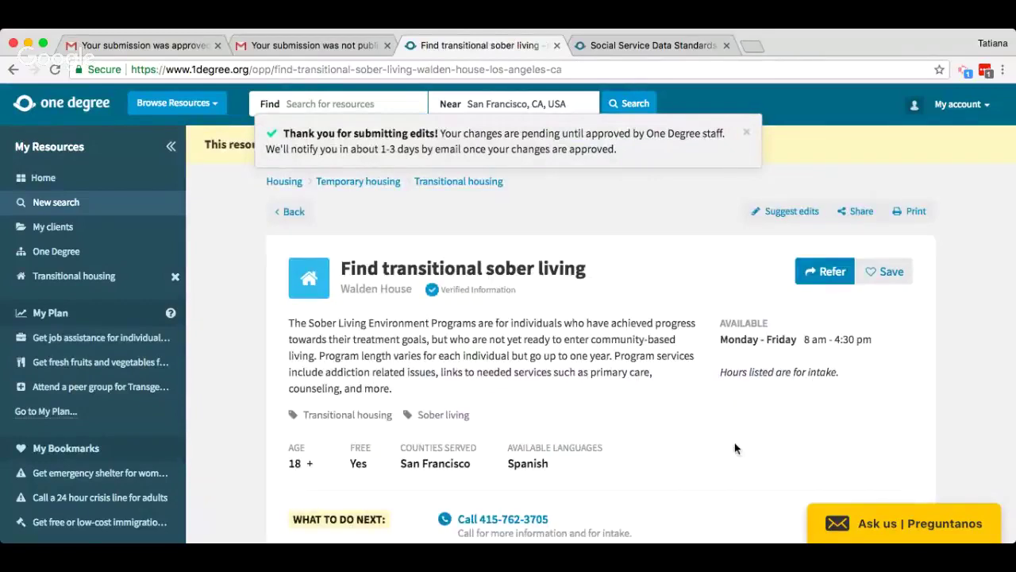
pyautogui.click(377, 291)
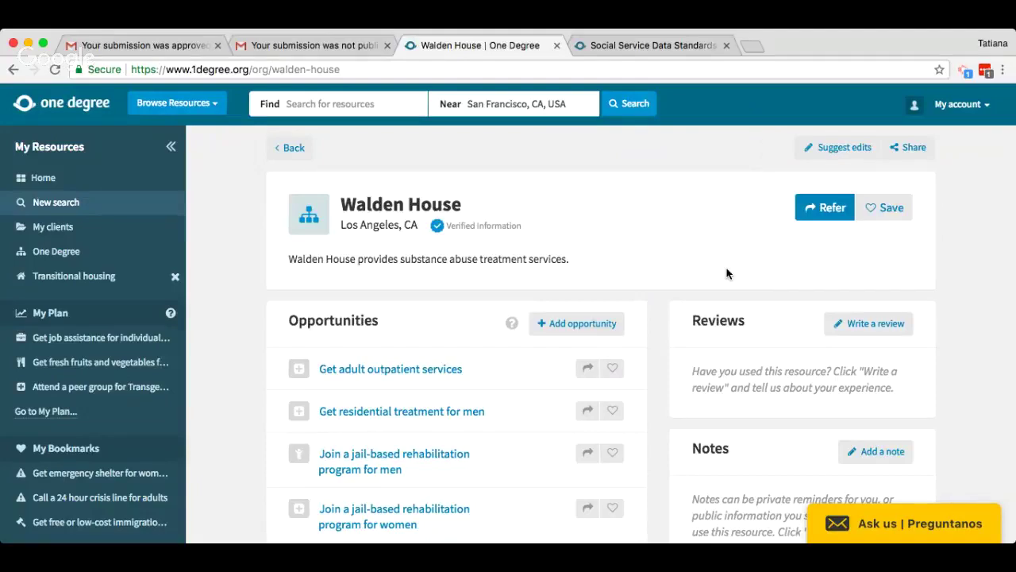
# - Switch to the Social Service Data Standards site and look over its Styleguide, Taxonomy and API sections
pyautogui.click(682, 48)
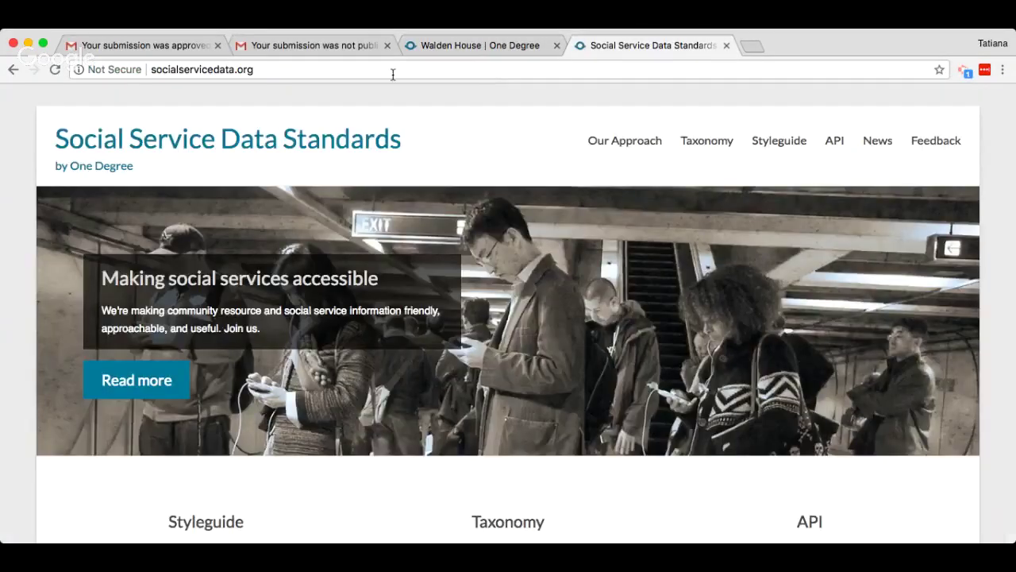
pyautogui.scroll(-1, 425, 453)
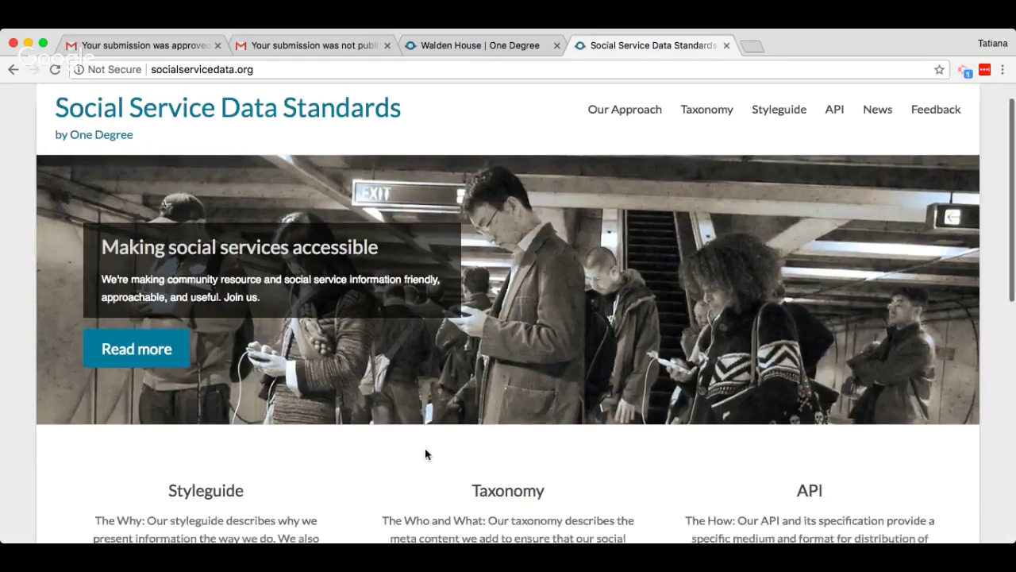
pyautogui.scroll(-5, 425, 454)
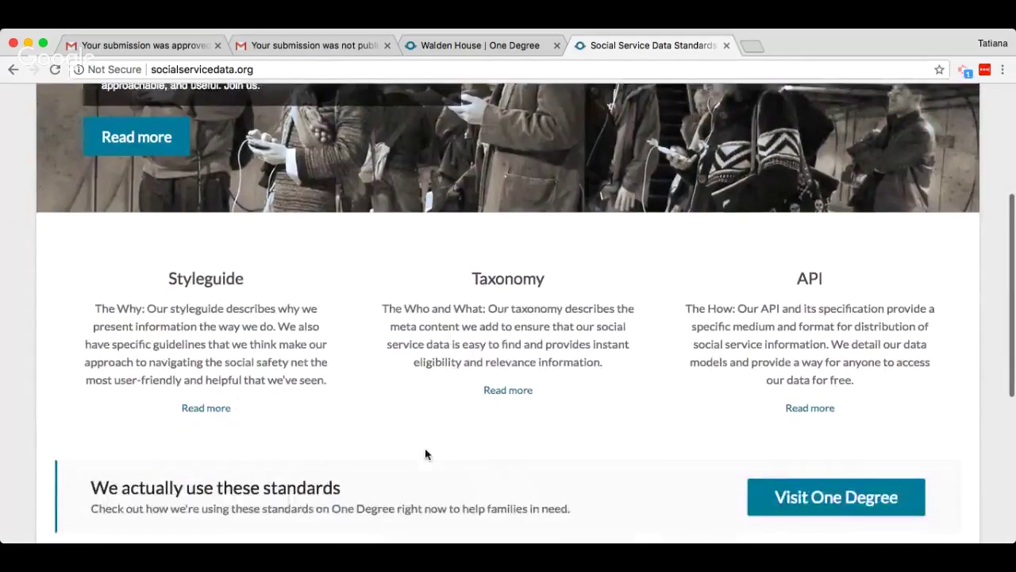
pyautogui.scroll(6, 425, 453)
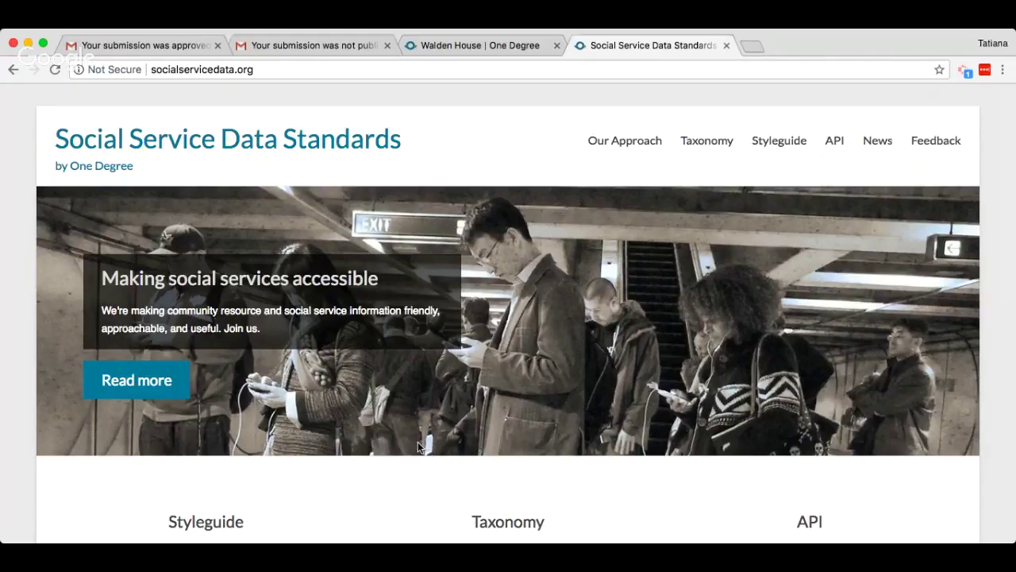
# - Return to the One Degree home page and open the Frequently Asked Questions from its Technical Help links
pyautogui.hotkey('ctrl', 'shift', 'Tab')
pyautogui.click(79, 110)
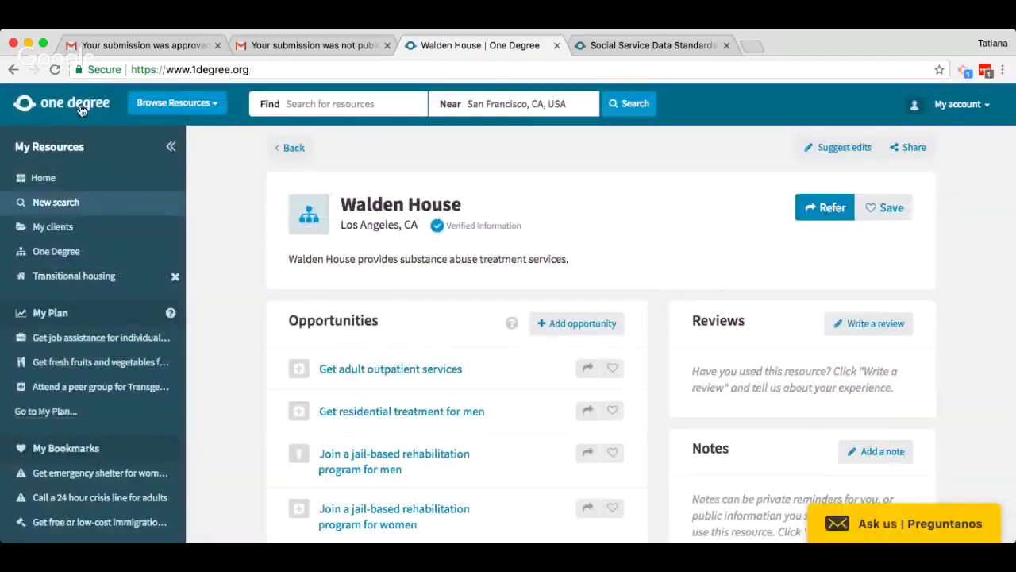
pyautogui.scroll(-15, 445, 318)
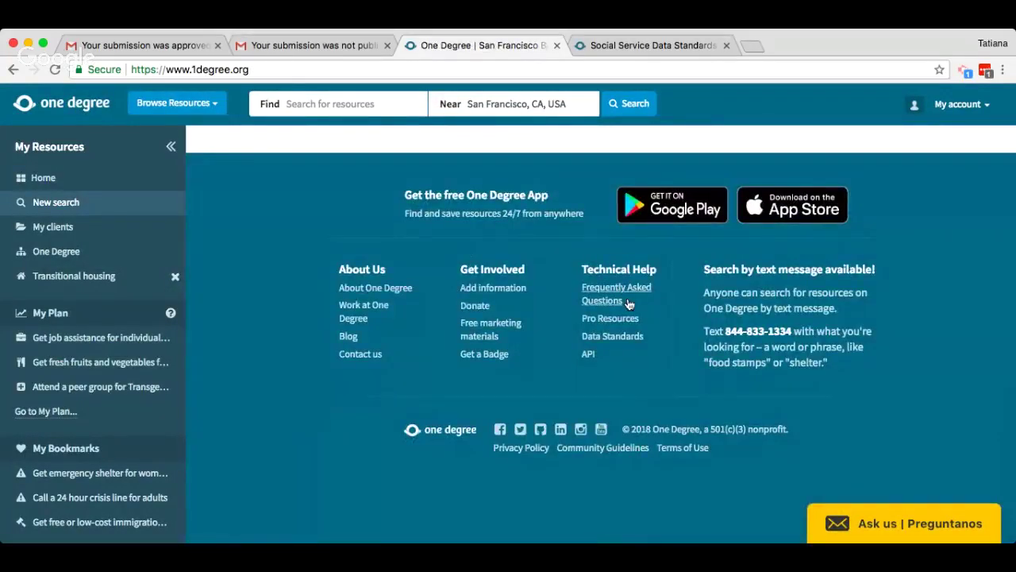
pyautogui.click(601, 302)
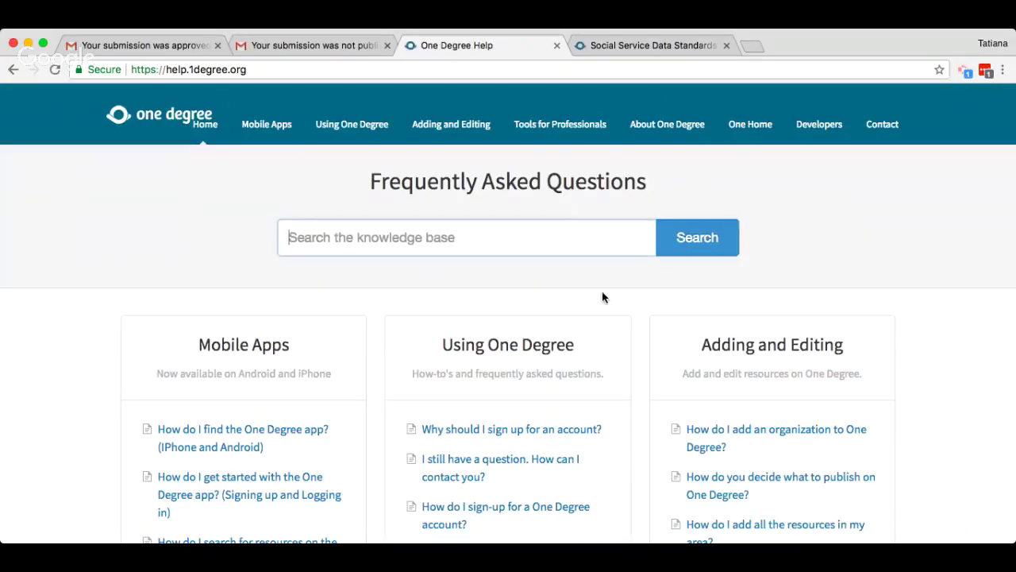
# - Look through the question categories on the One Degree Help page, including Tools for Professionals and About One Degree
pyautogui.scroll(-1, 601, 295)
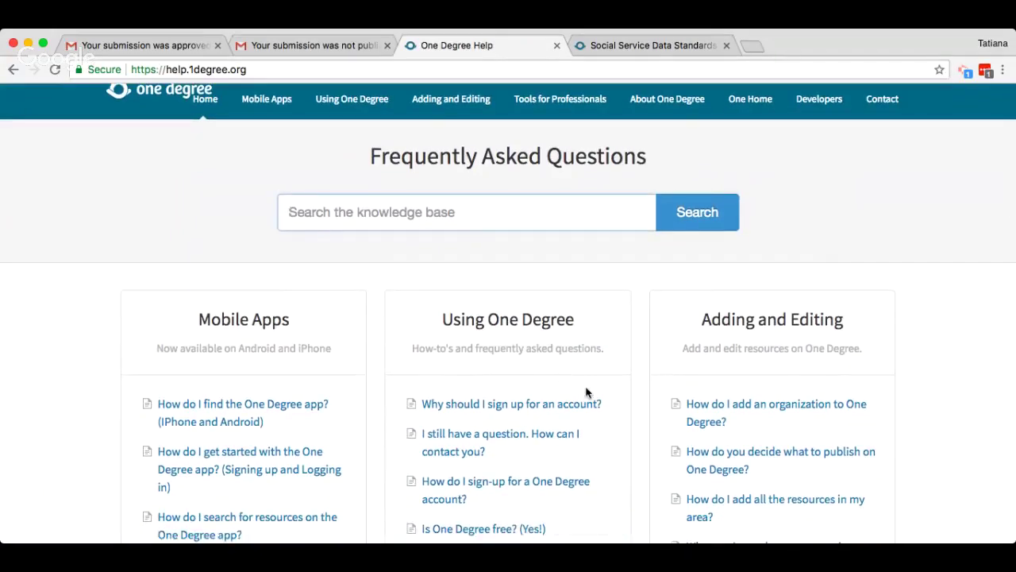
pyautogui.scroll(-10, 585, 390)
pyautogui.scroll(-8, 585, 390)
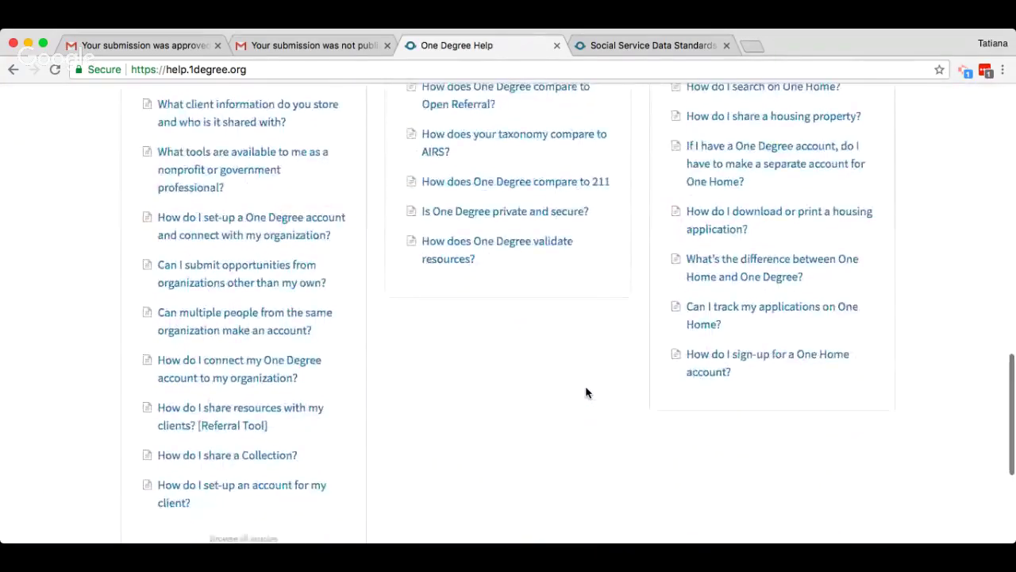
pyautogui.scroll(8, 585, 390)
pyautogui.scroll(15, 585, 389)
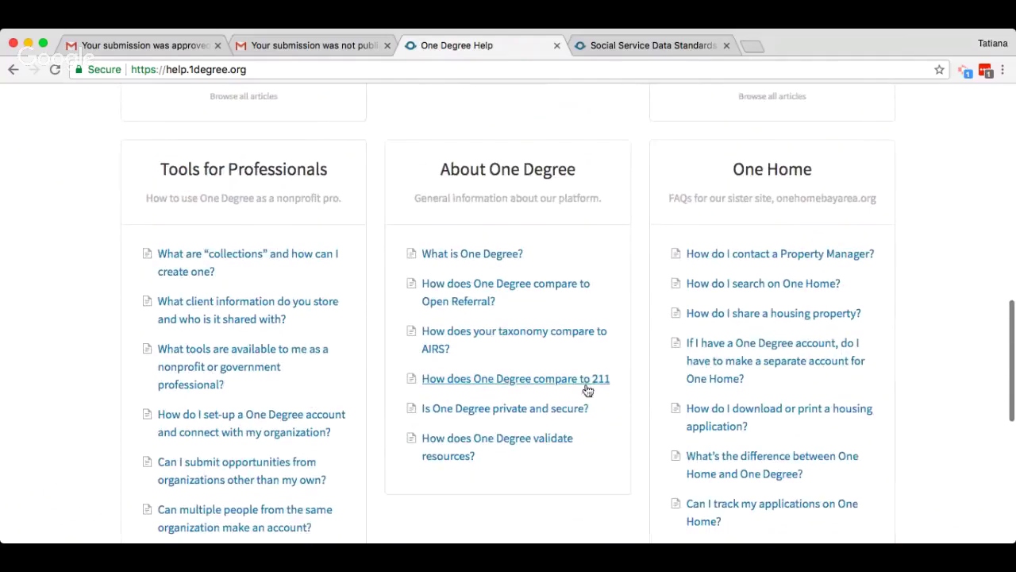
pyautogui.scroll(8, 551, 295)
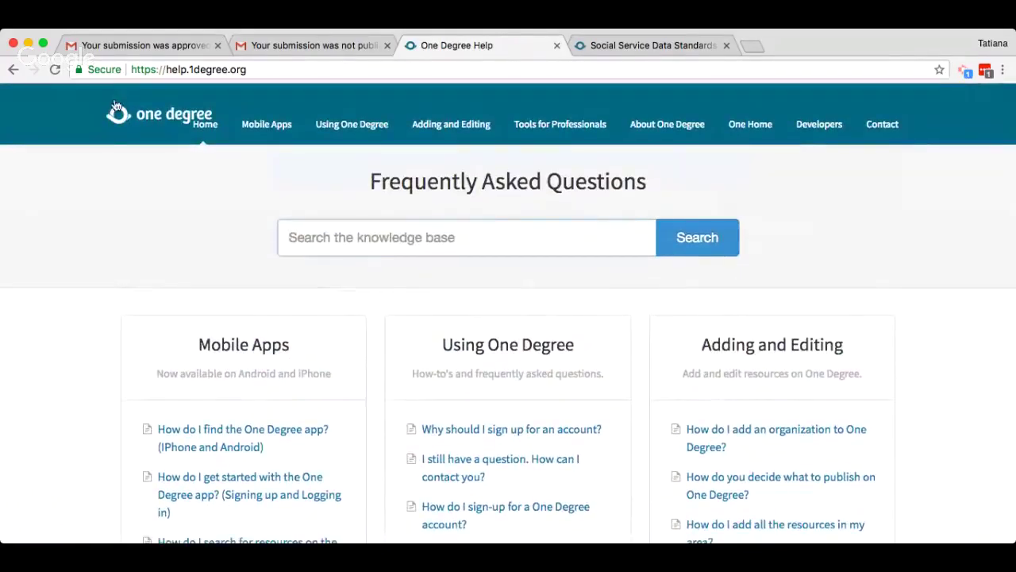
# - Return to the One Degree home page, show the "Ask us" contact form through an attempt to send an empty message, and collapse it
pyautogui.click(123, 118)
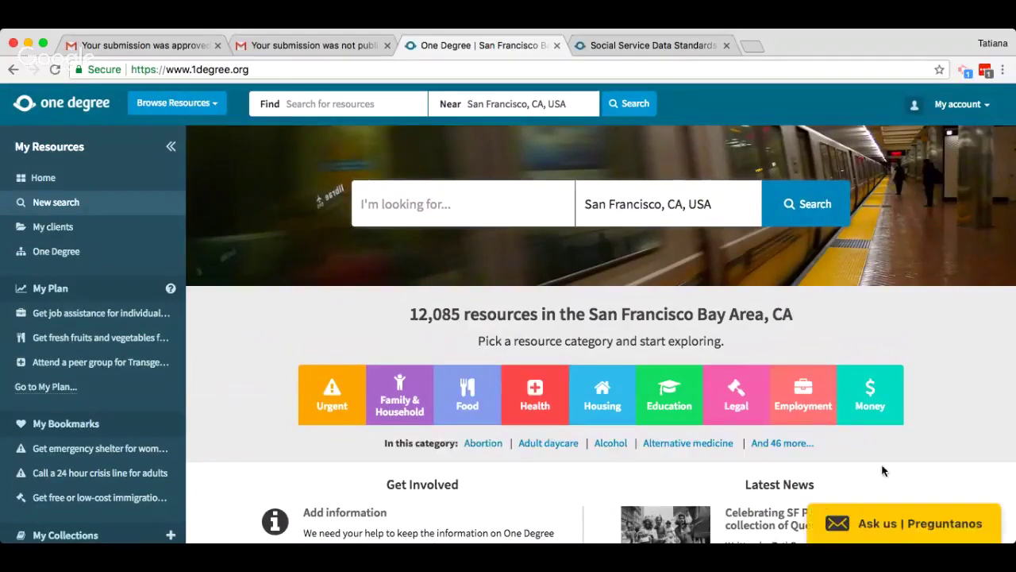
pyautogui.click(874, 524)
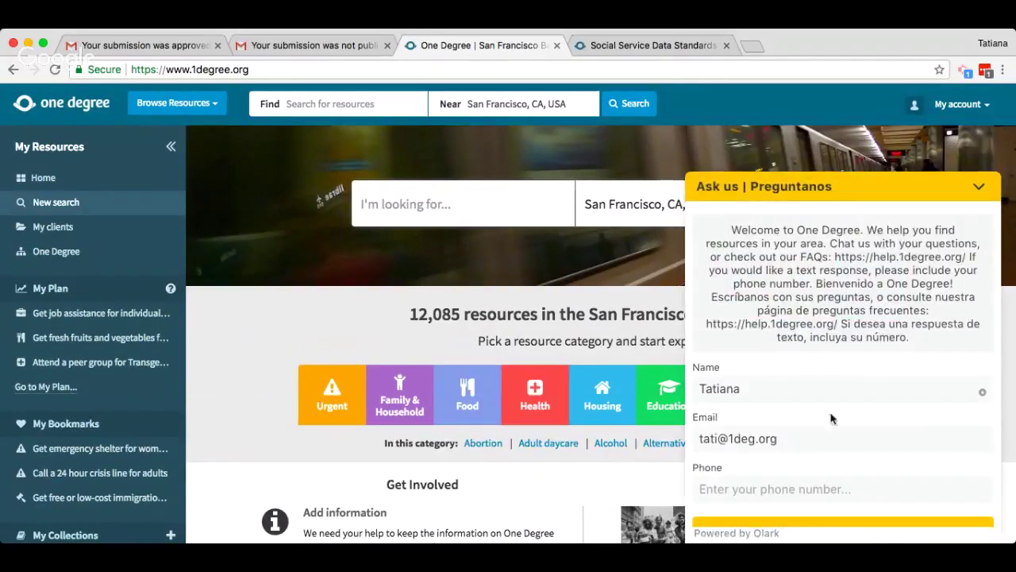
pyautogui.click(764, 487)
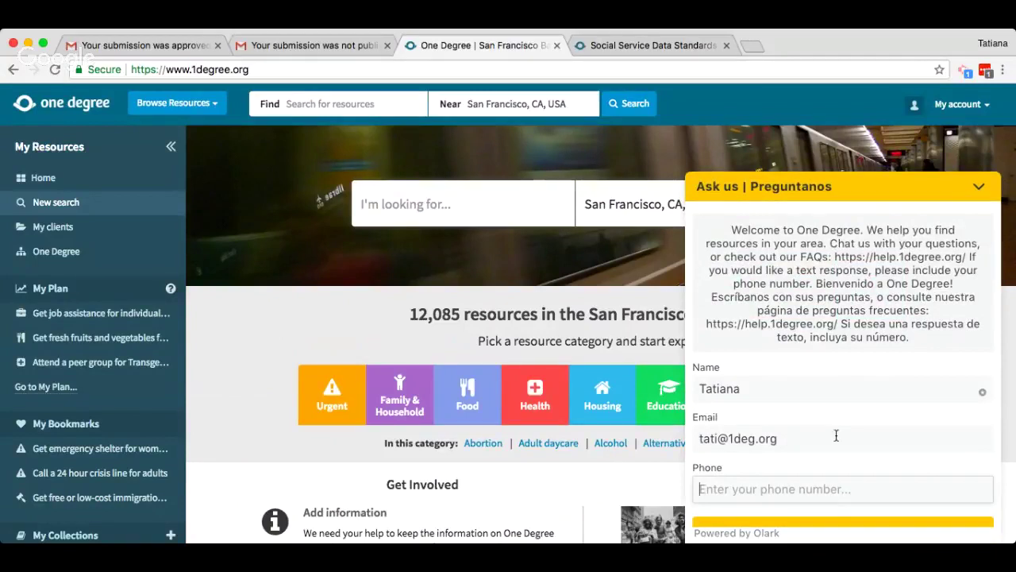
pyautogui.scroll(-1, 834, 436)
pyautogui.click(828, 508)
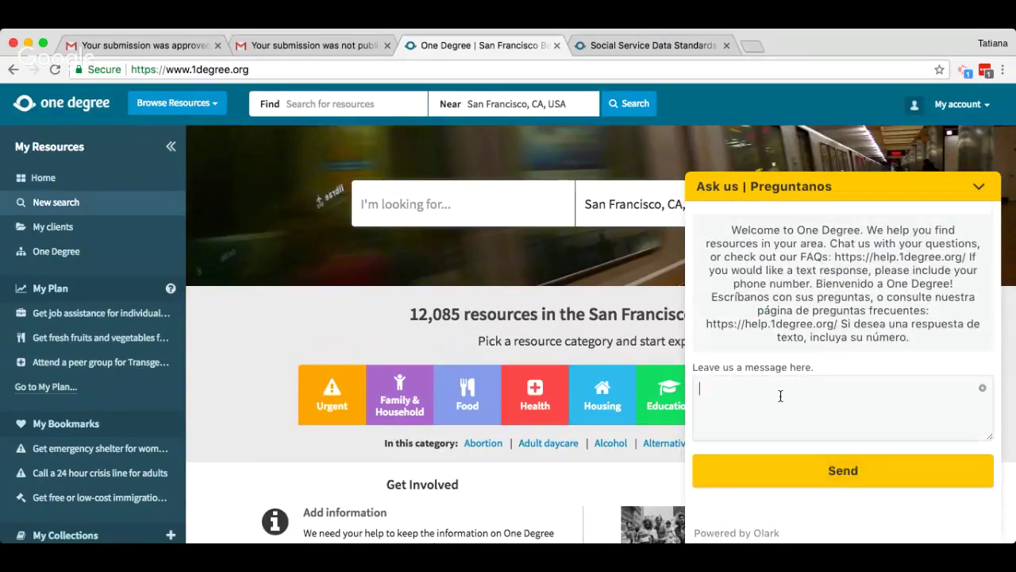
pyautogui.click(798, 469)
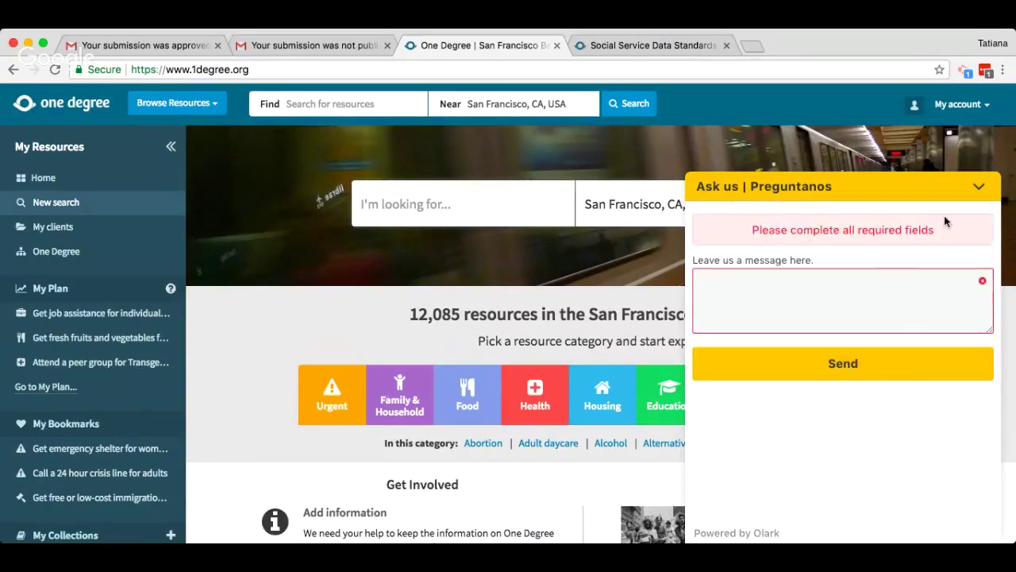
pyautogui.click(979, 186)
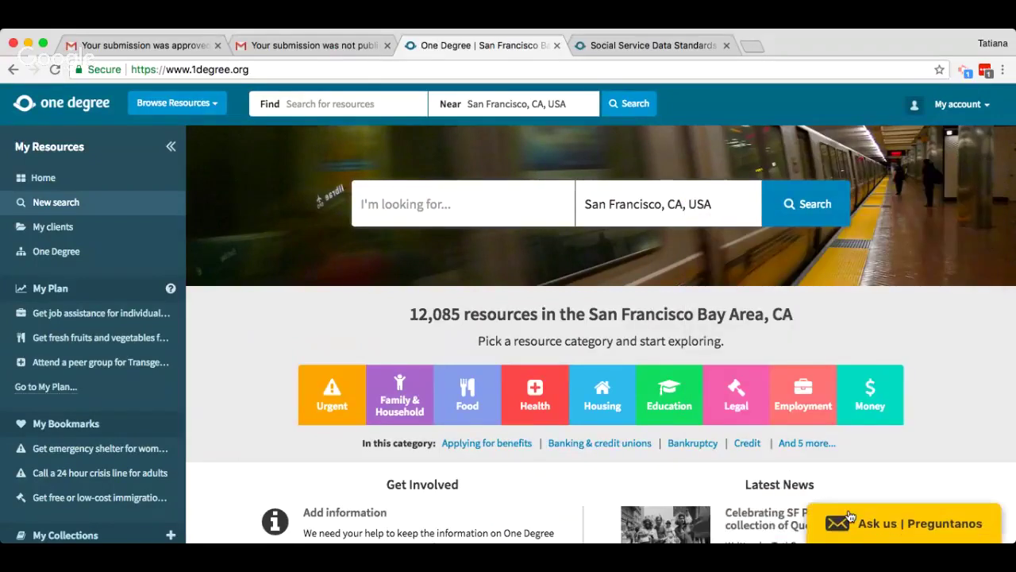